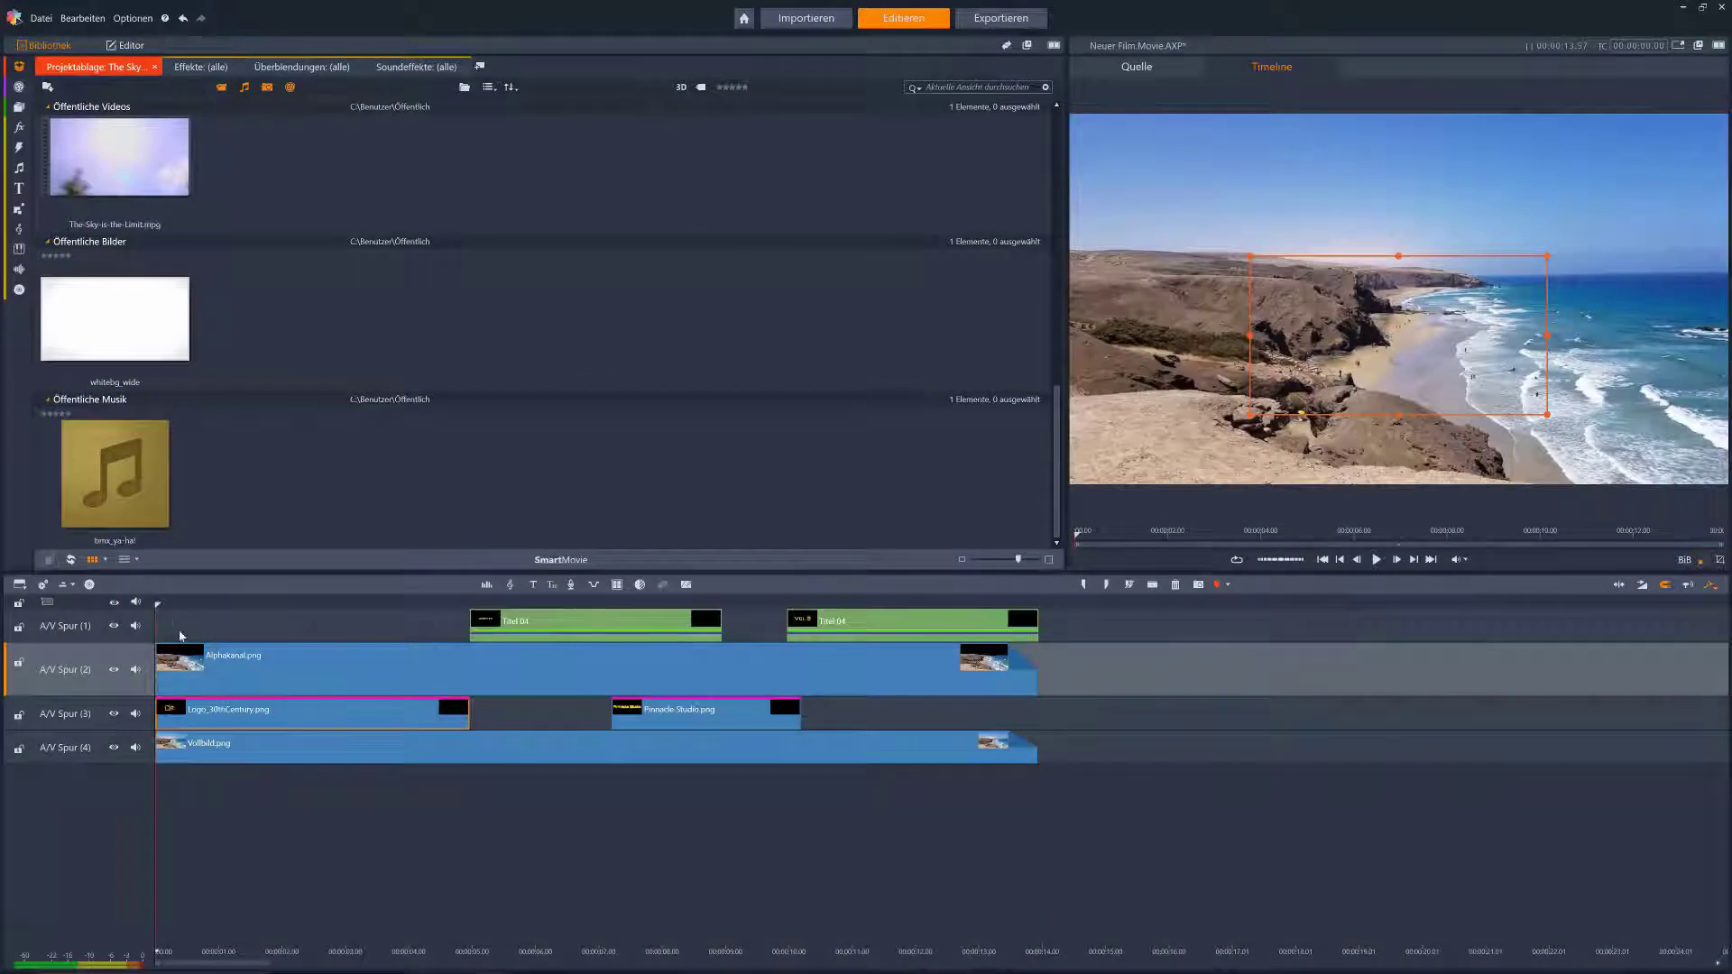
# Select the Vollbild.png clip on A/V Spur (4) and switch to Photoshop
pyautogui.moveTo(167, 610); pyautogui.dragTo(79, 655)
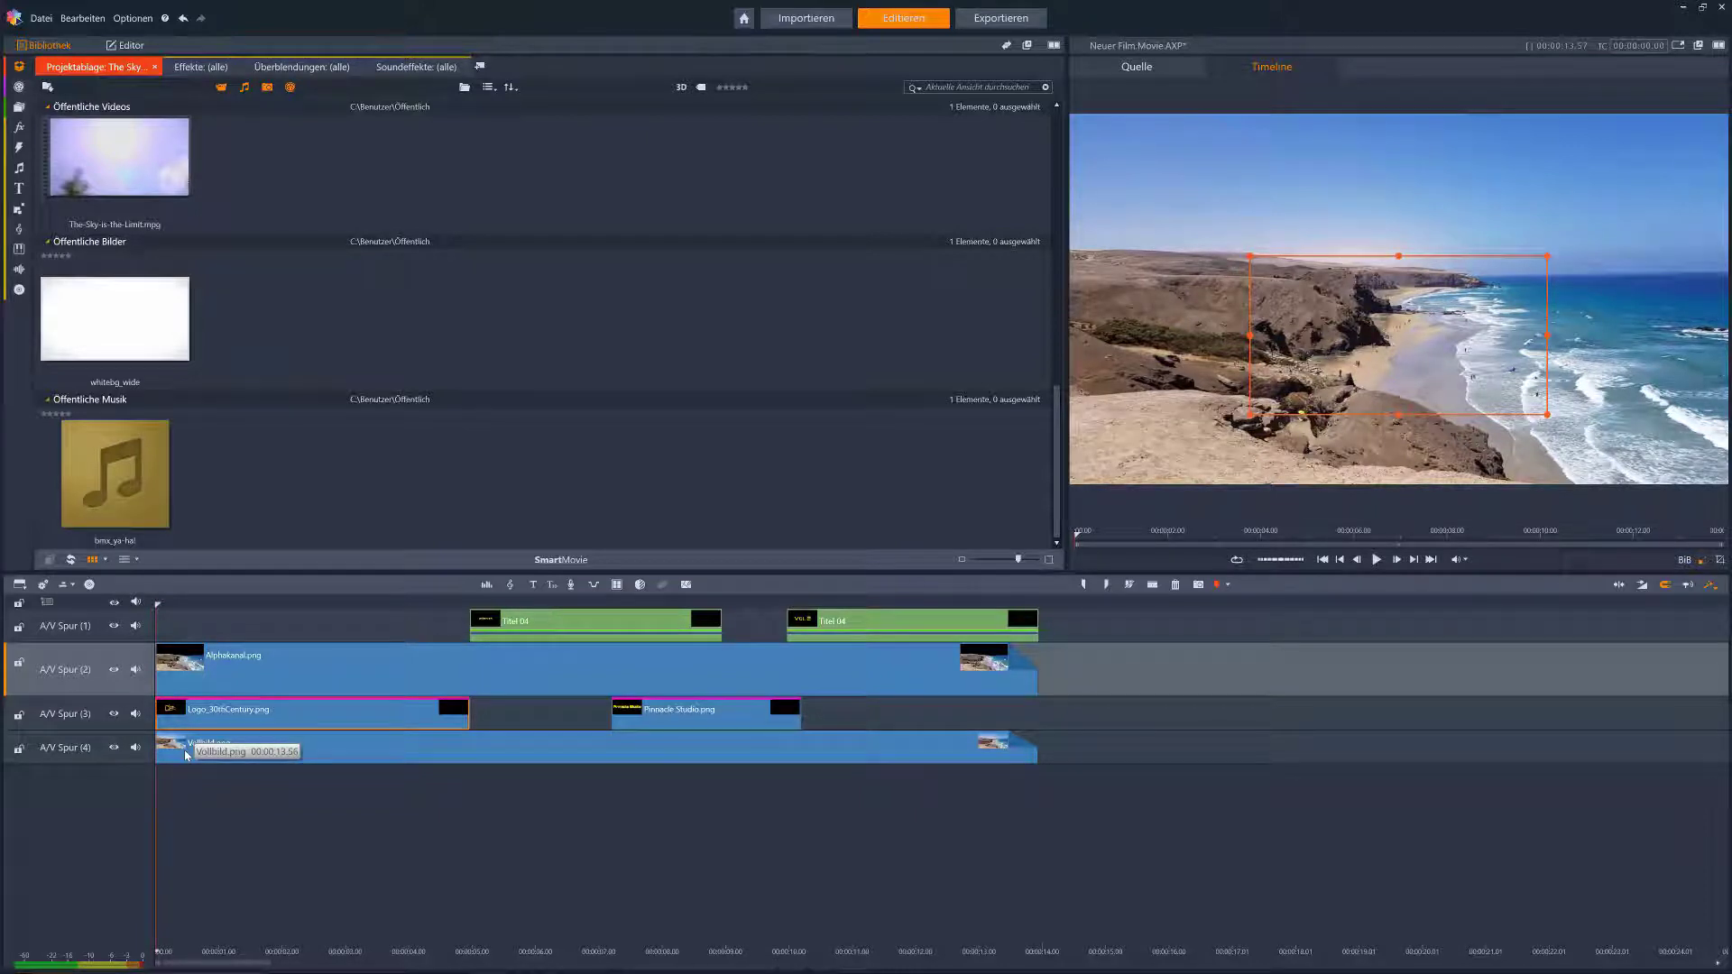
pyautogui.click(267, 759)
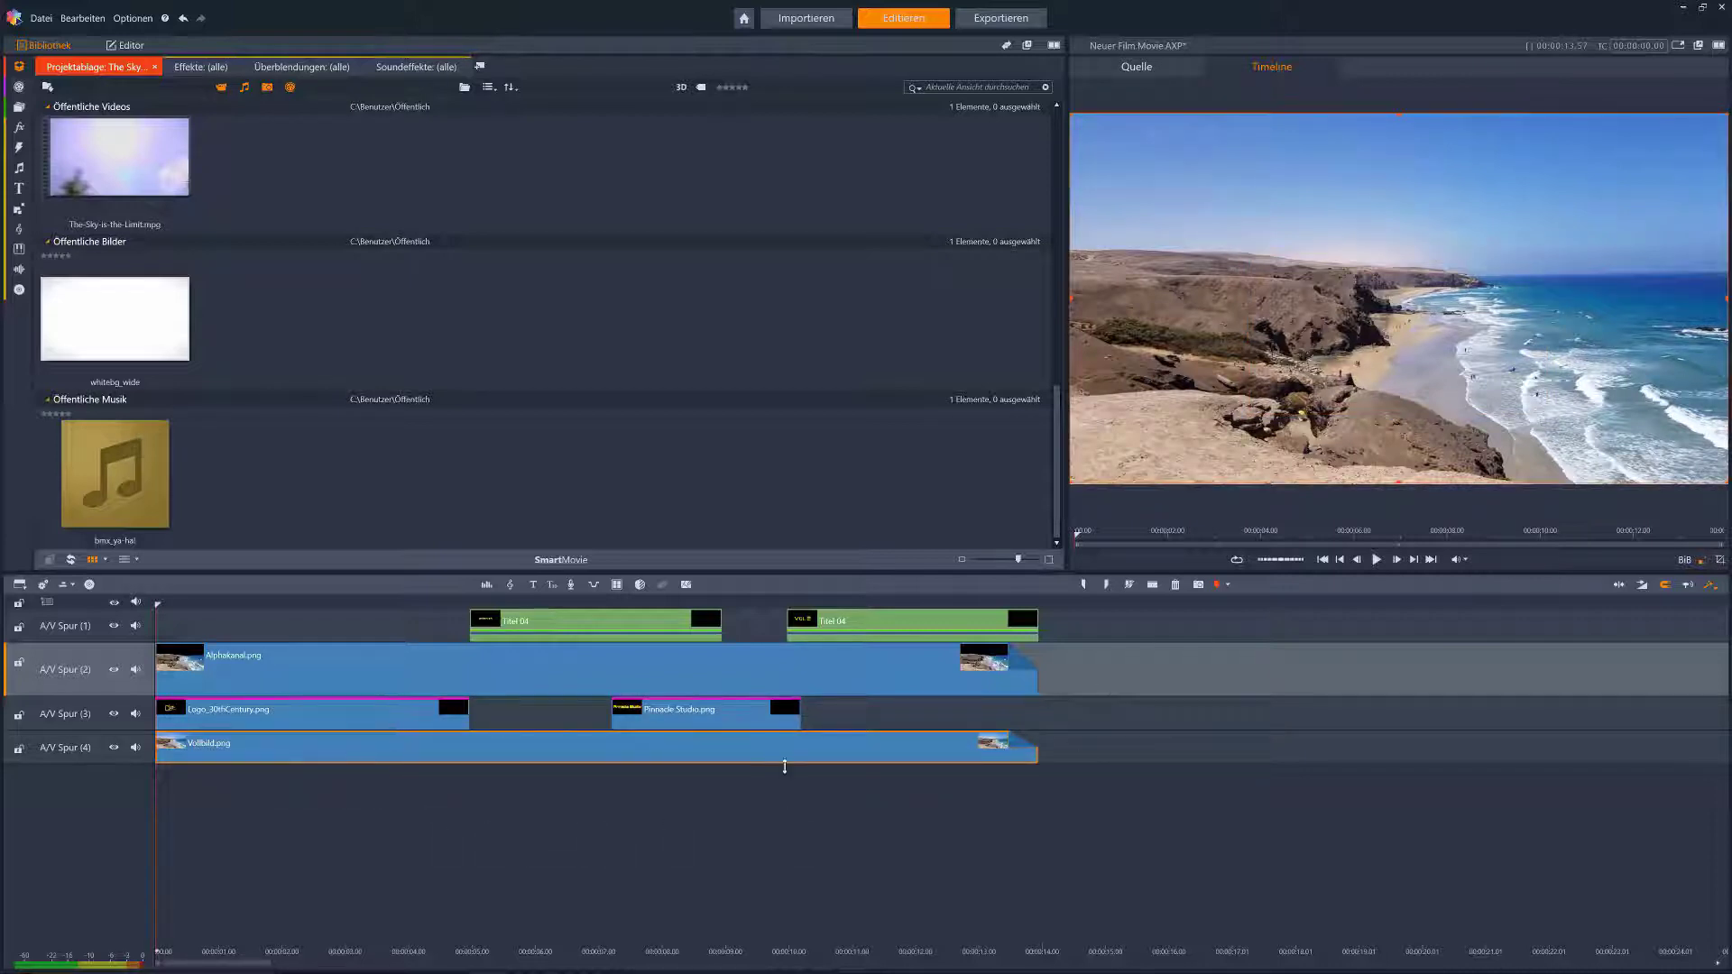
pyautogui.press('super')
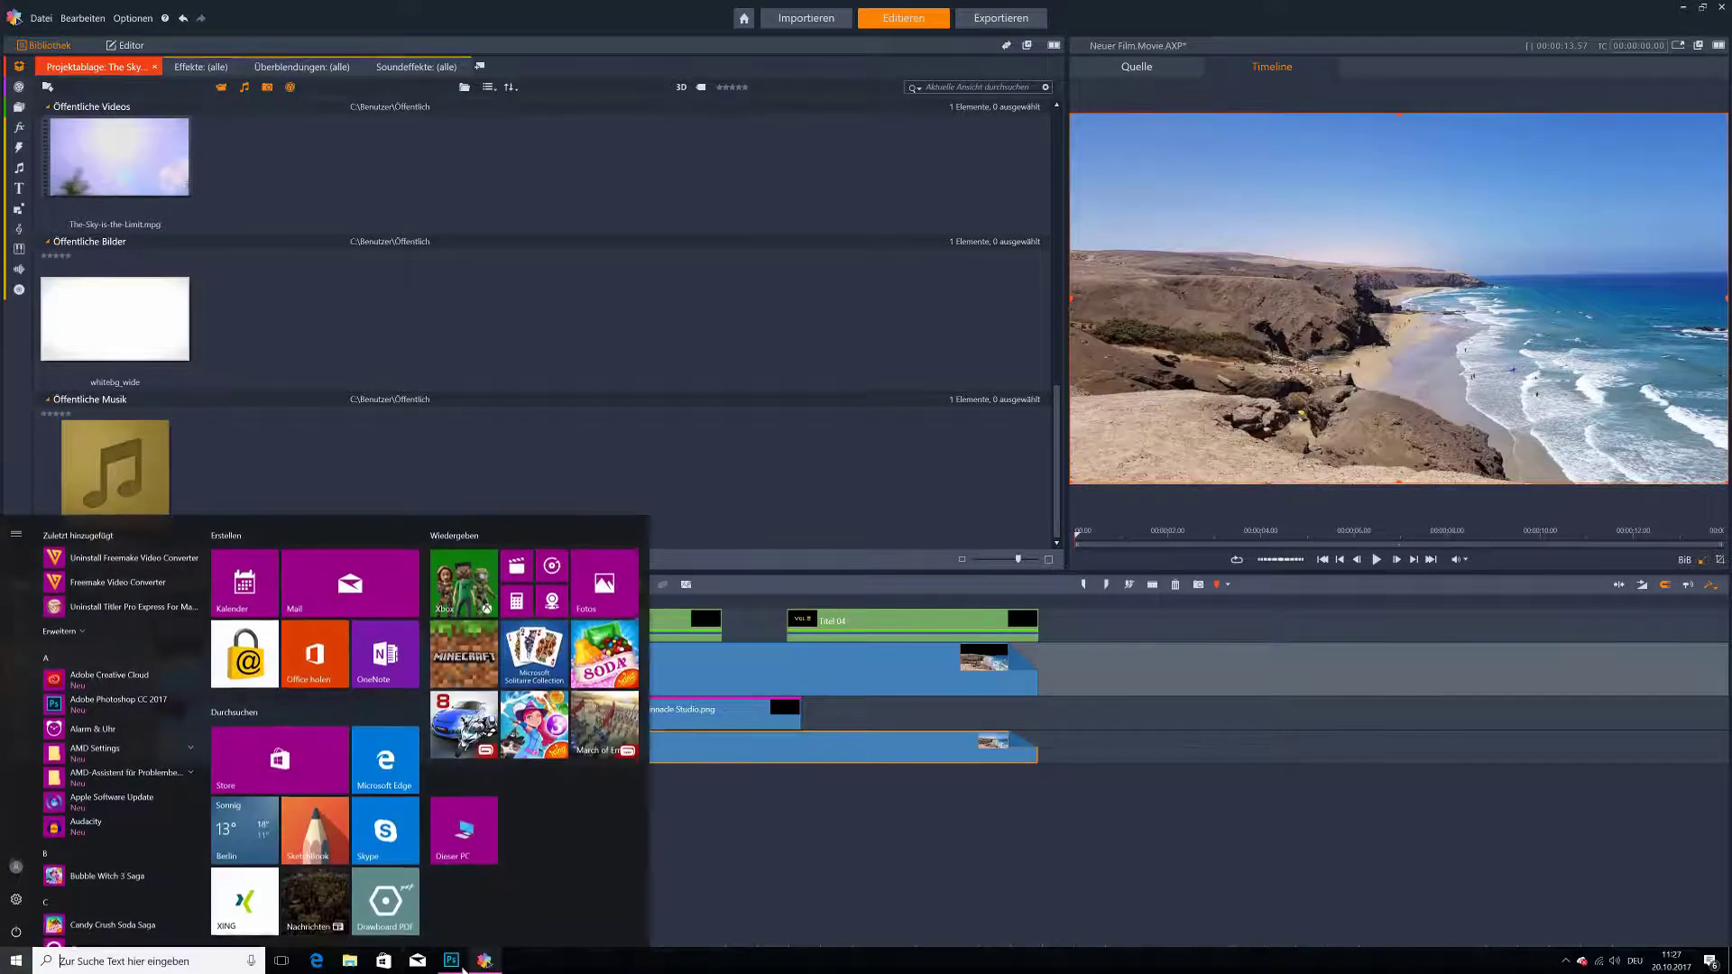
pyautogui.click(451, 961)
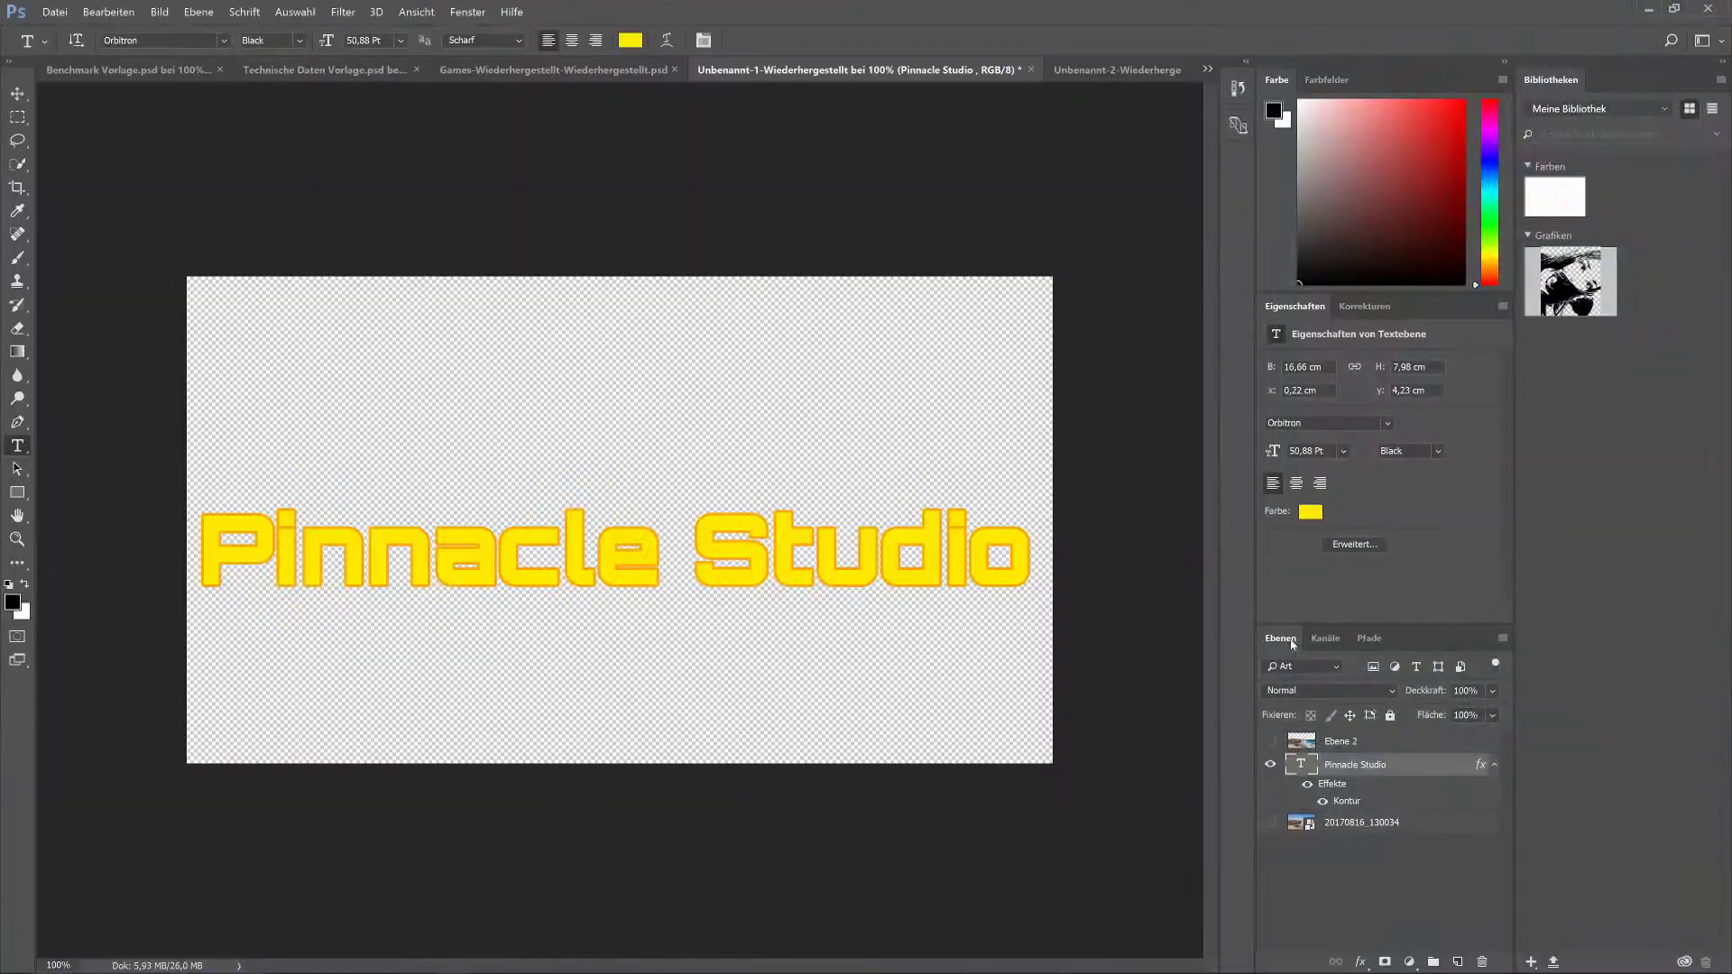
# Toggle the Ebene 2, Pinnacle Studio and 20170816_130034 layers to compare the full photo with the transparent-sky cut-out, leaving all three visible
pyautogui.click(1271, 740)
pyautogui.click(1272, 823)
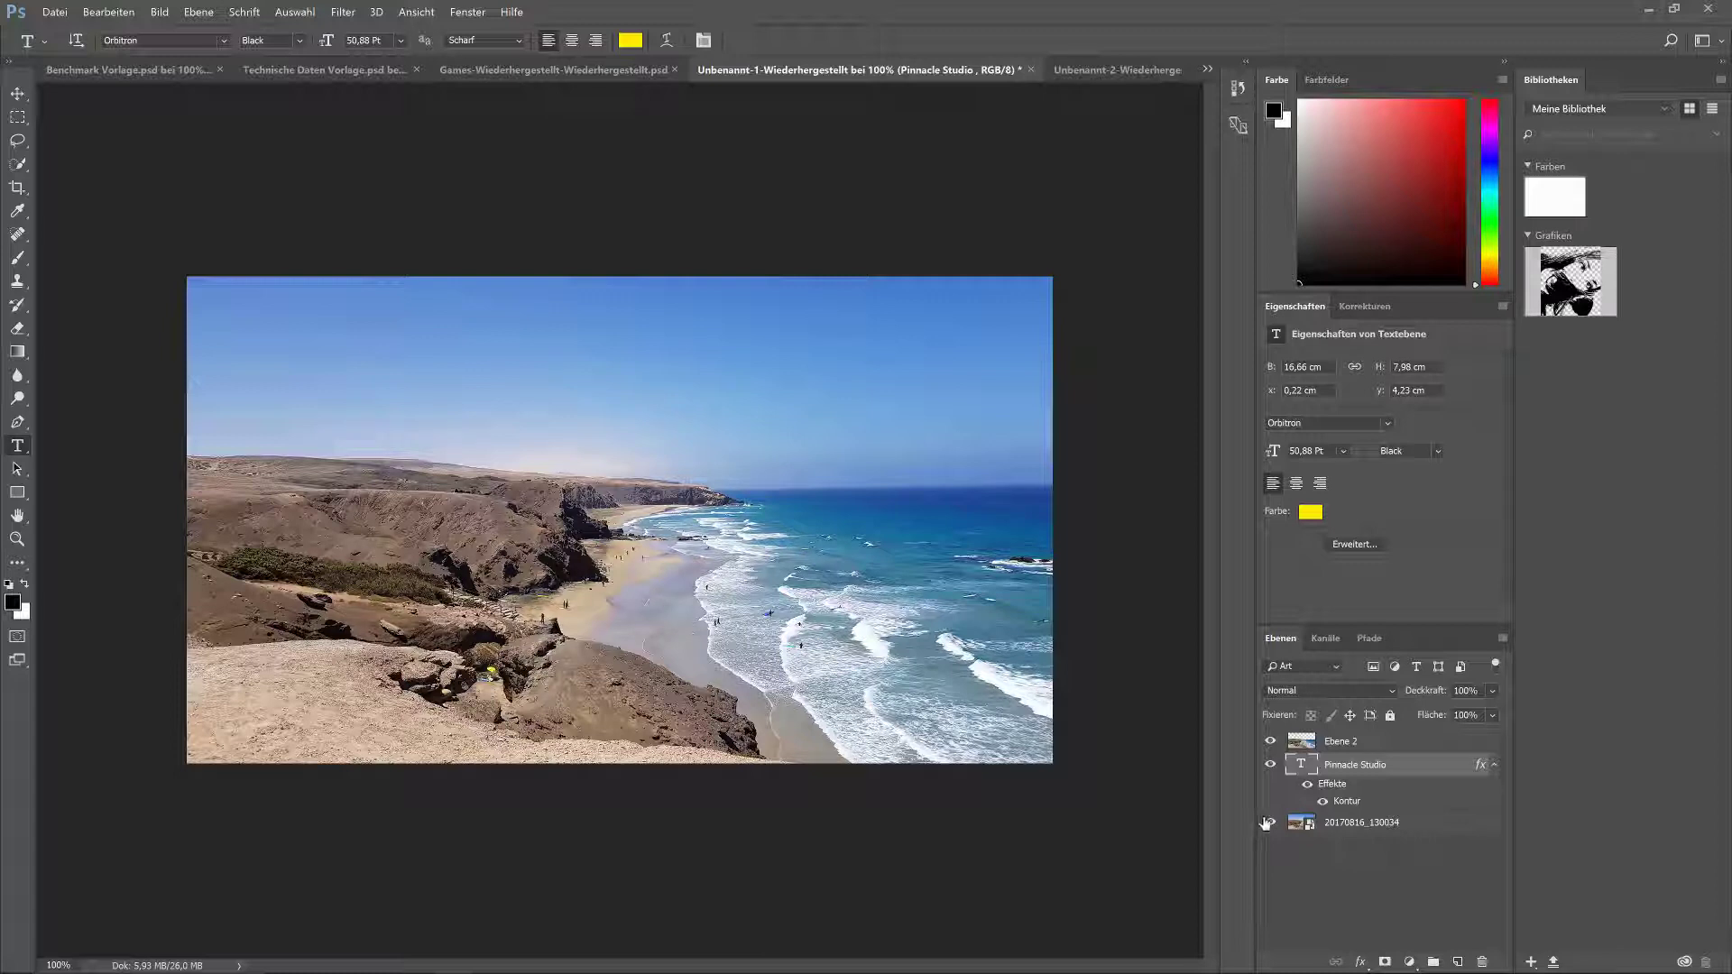
pyautogui.click(1270, 822)
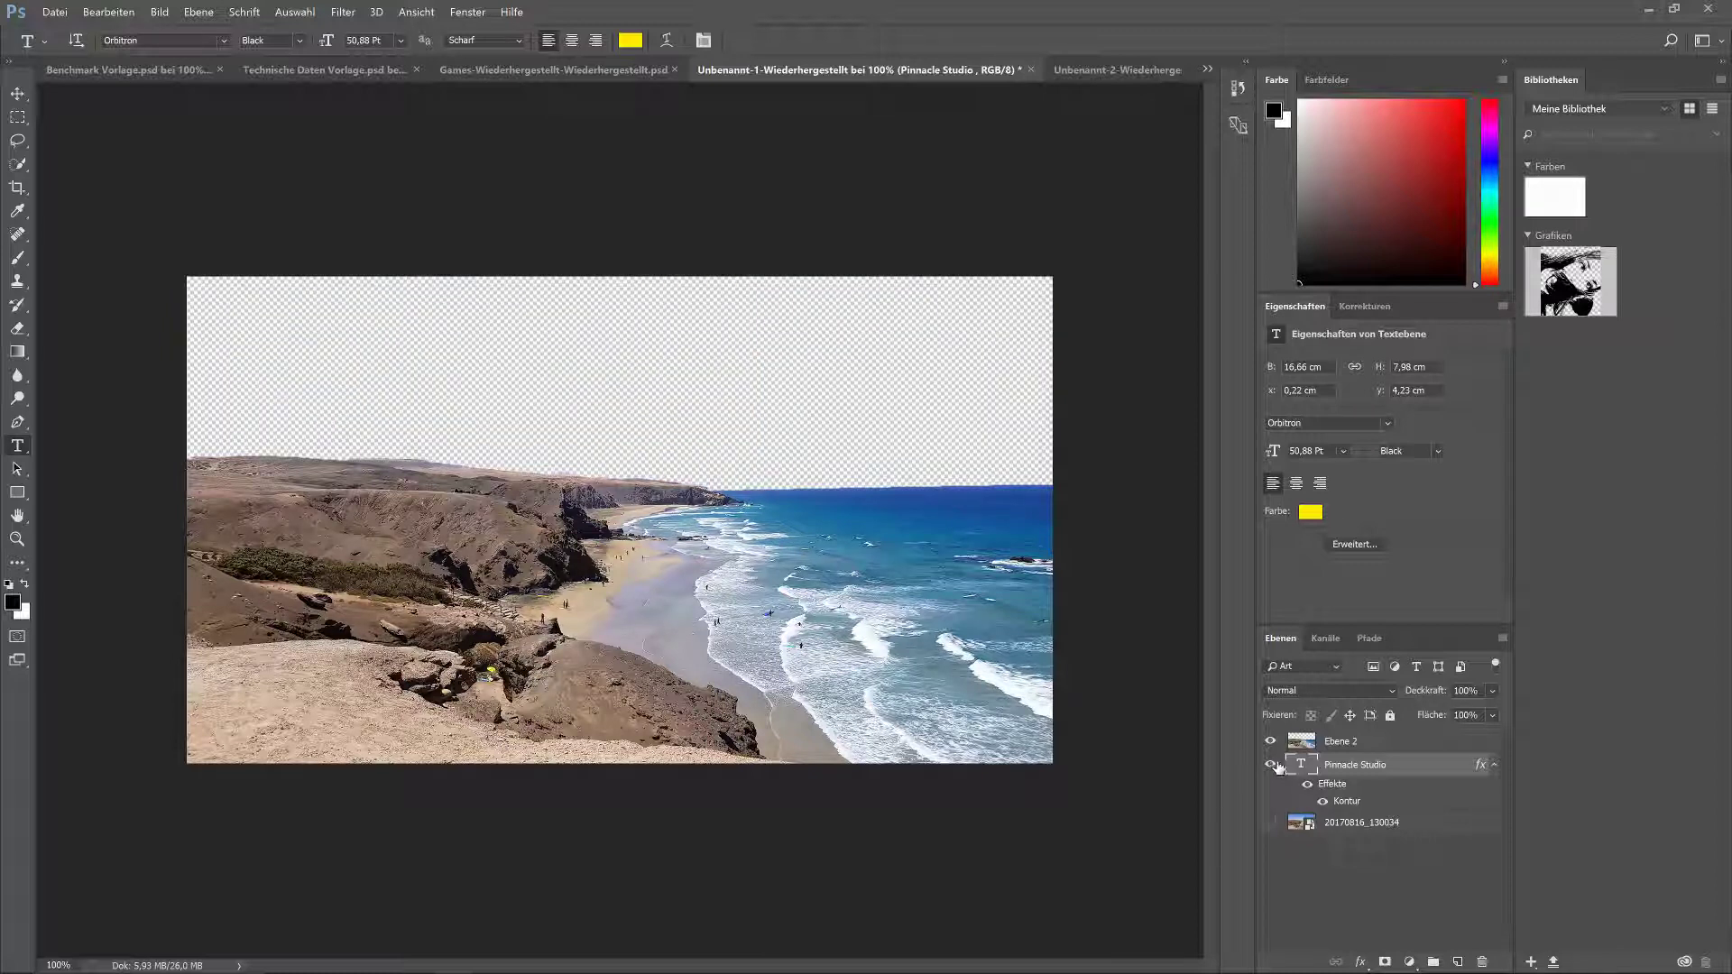
pyautogui.click(1270, 764)
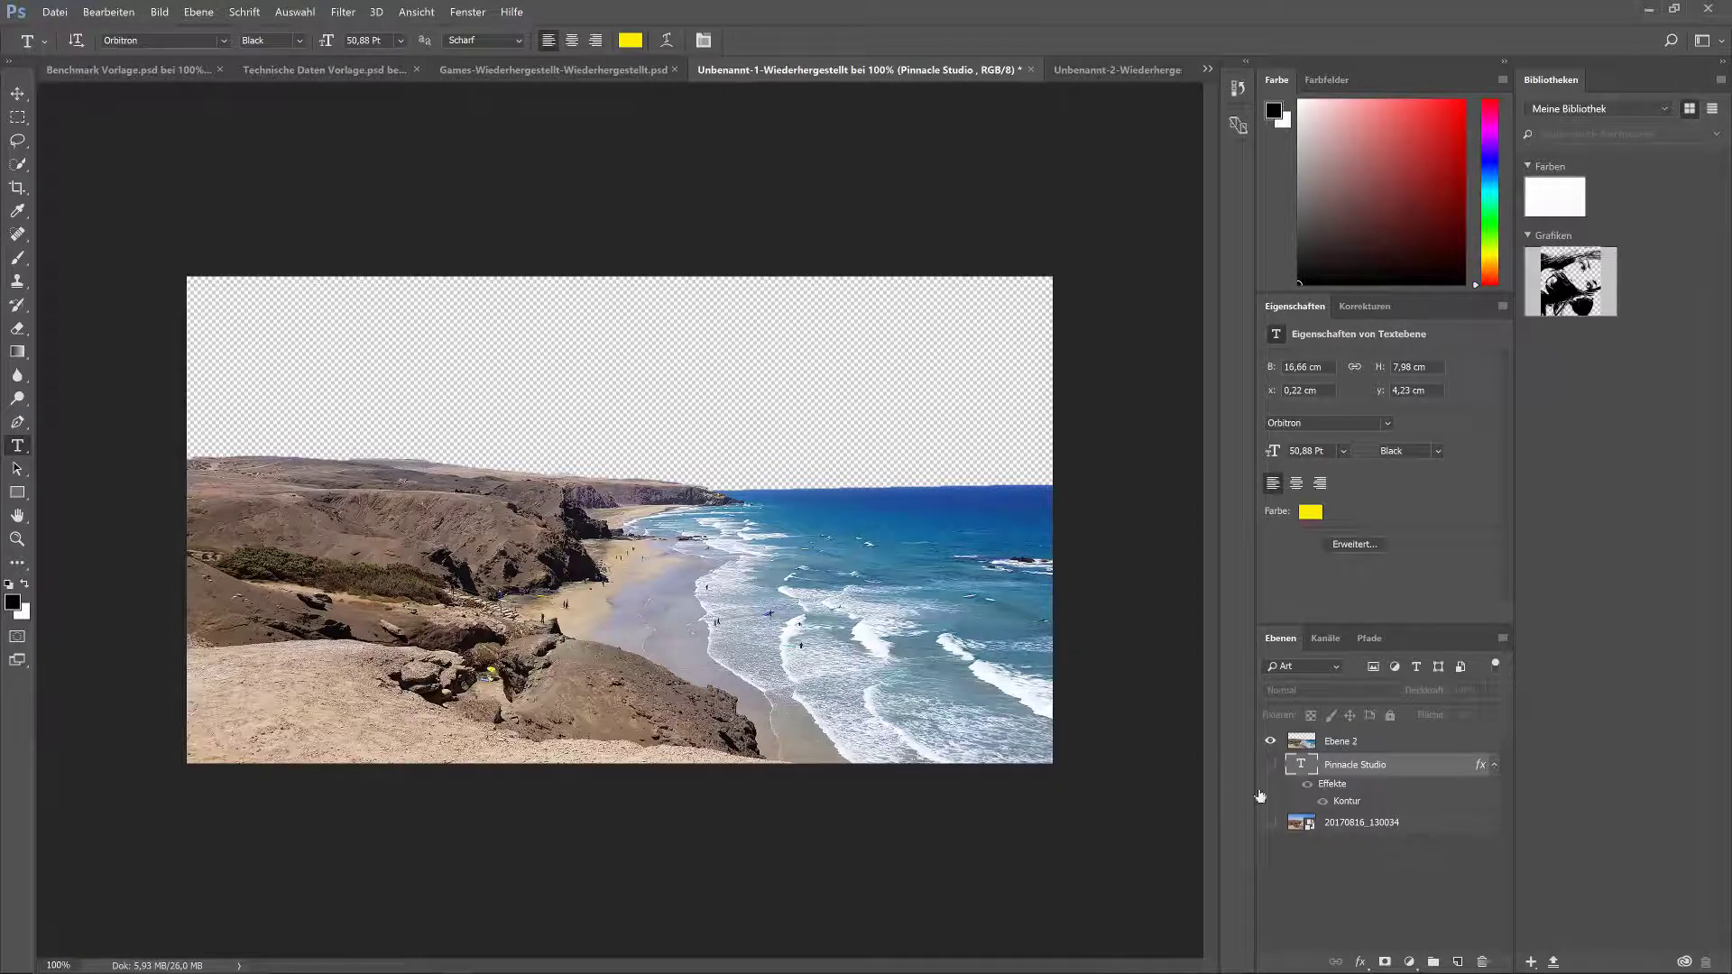
pyautogui.click(1270, 764)
pyautogui.click(1270, 822)
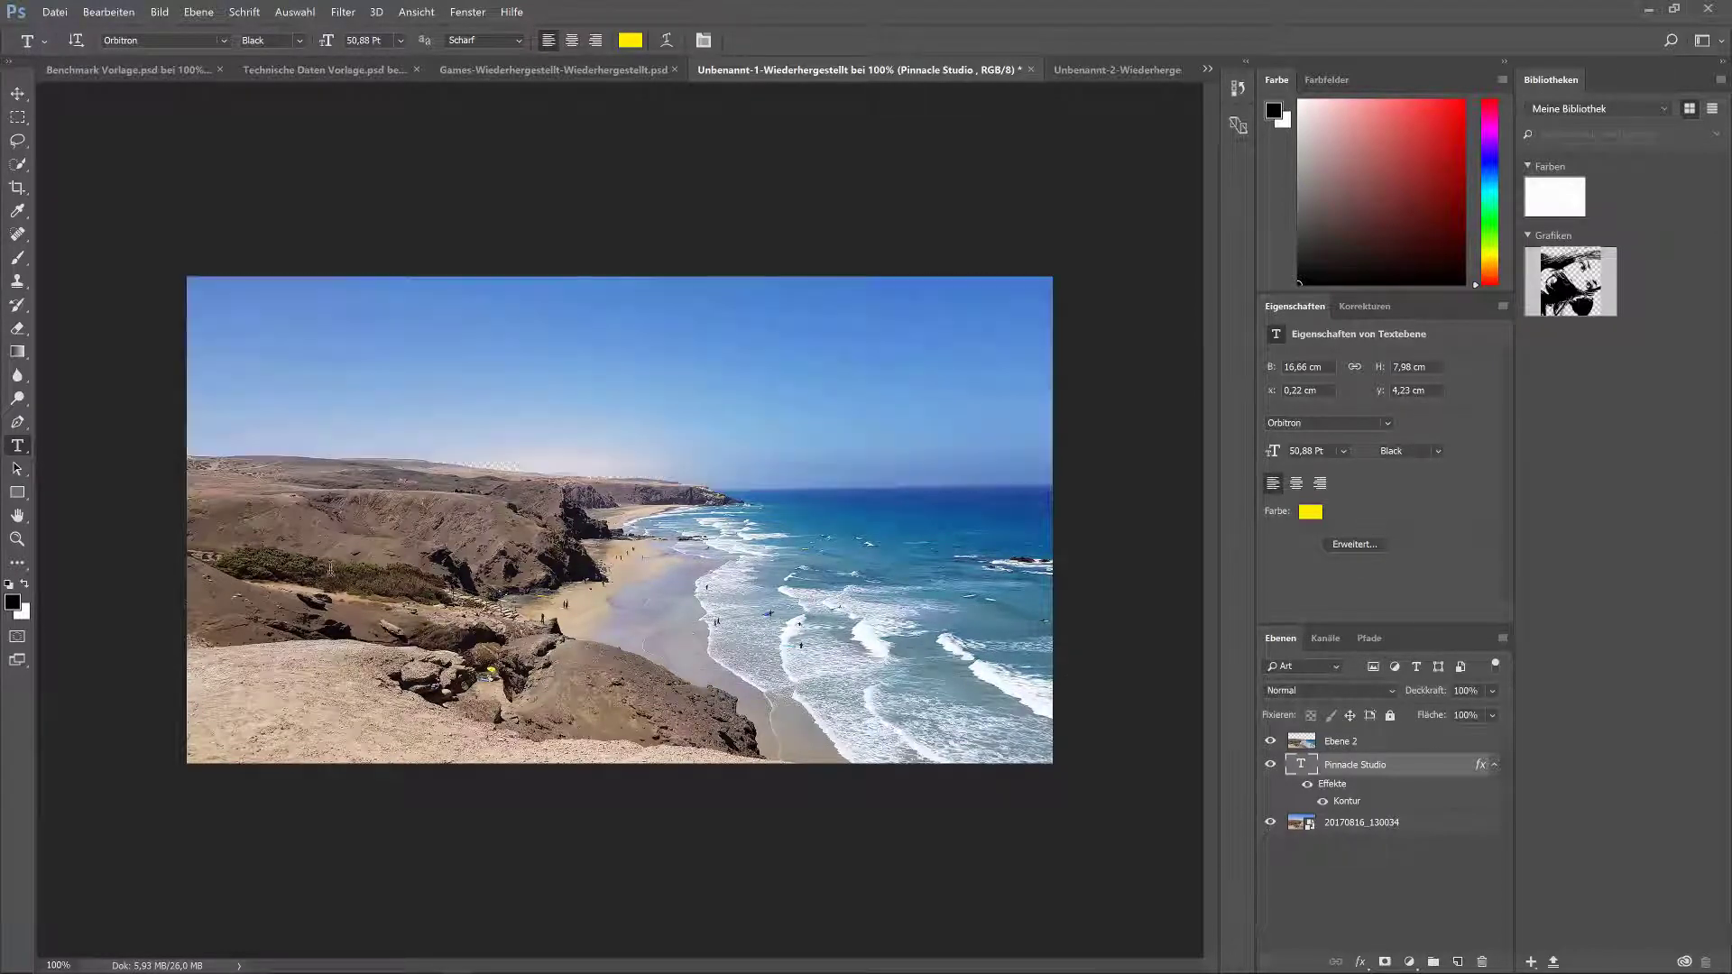
# Brush a selection with the Quick Selection tool across the beach and sea while the Pinnacle Studio text layer is active
pyautogui.click(18, 166)
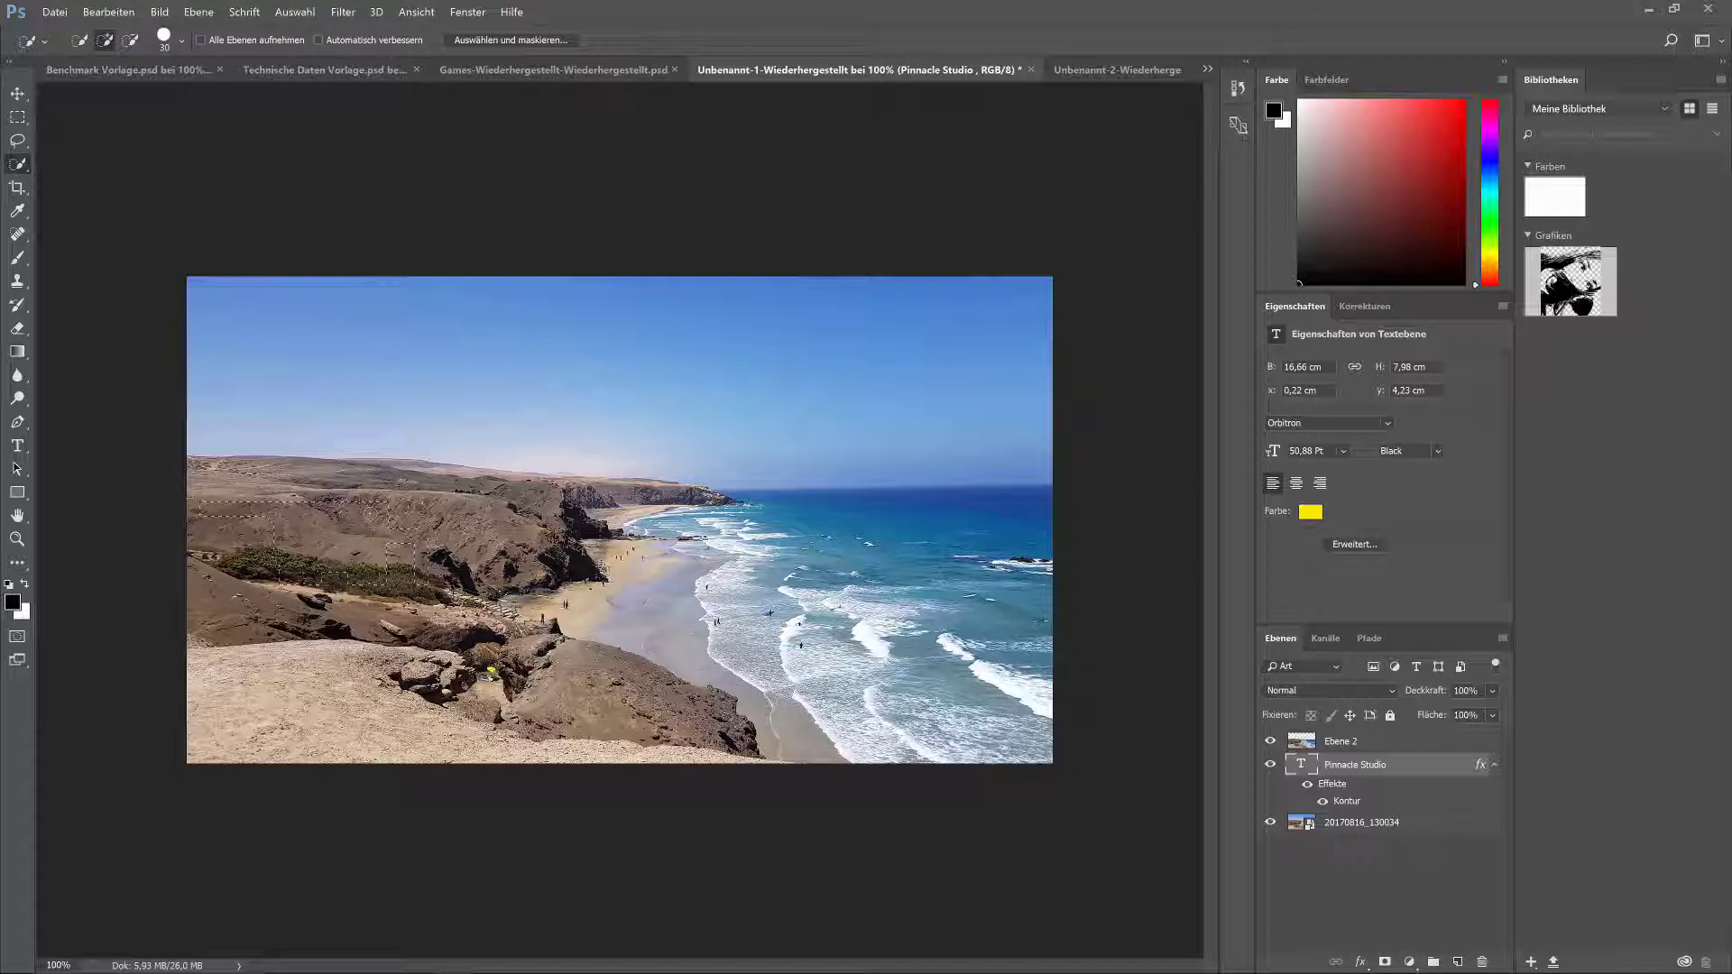
pyautogui.moveTo(542, 551); pyautogui.dragTo(654, 582)
pyautogui.moveTo(909, 510)
pyautogui.mouseDown()
pyautogui.moveTo(988, 509)
pyautogui.moveTo(899, 494)
pyautogui.mouseUp()
# Check the PNG option and the existing Vollbild and Alphakanal files in the Save As dialog without saving
pyautogui.click(47, 13)
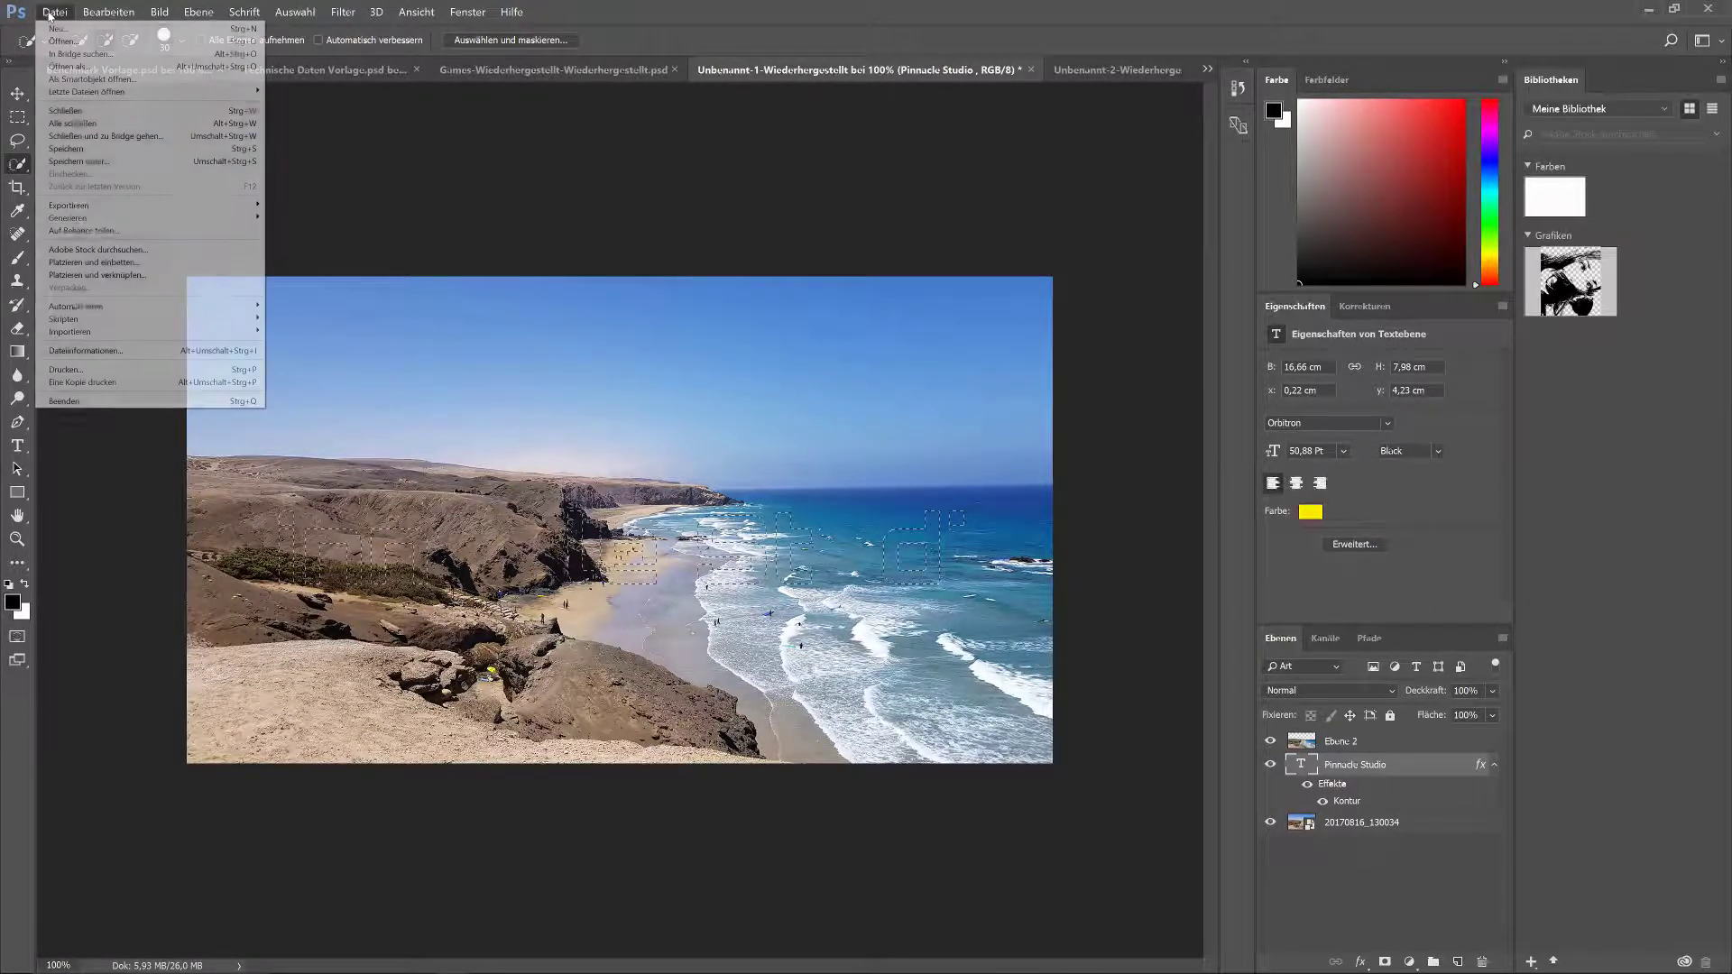
pyautogui.click(102, 163)
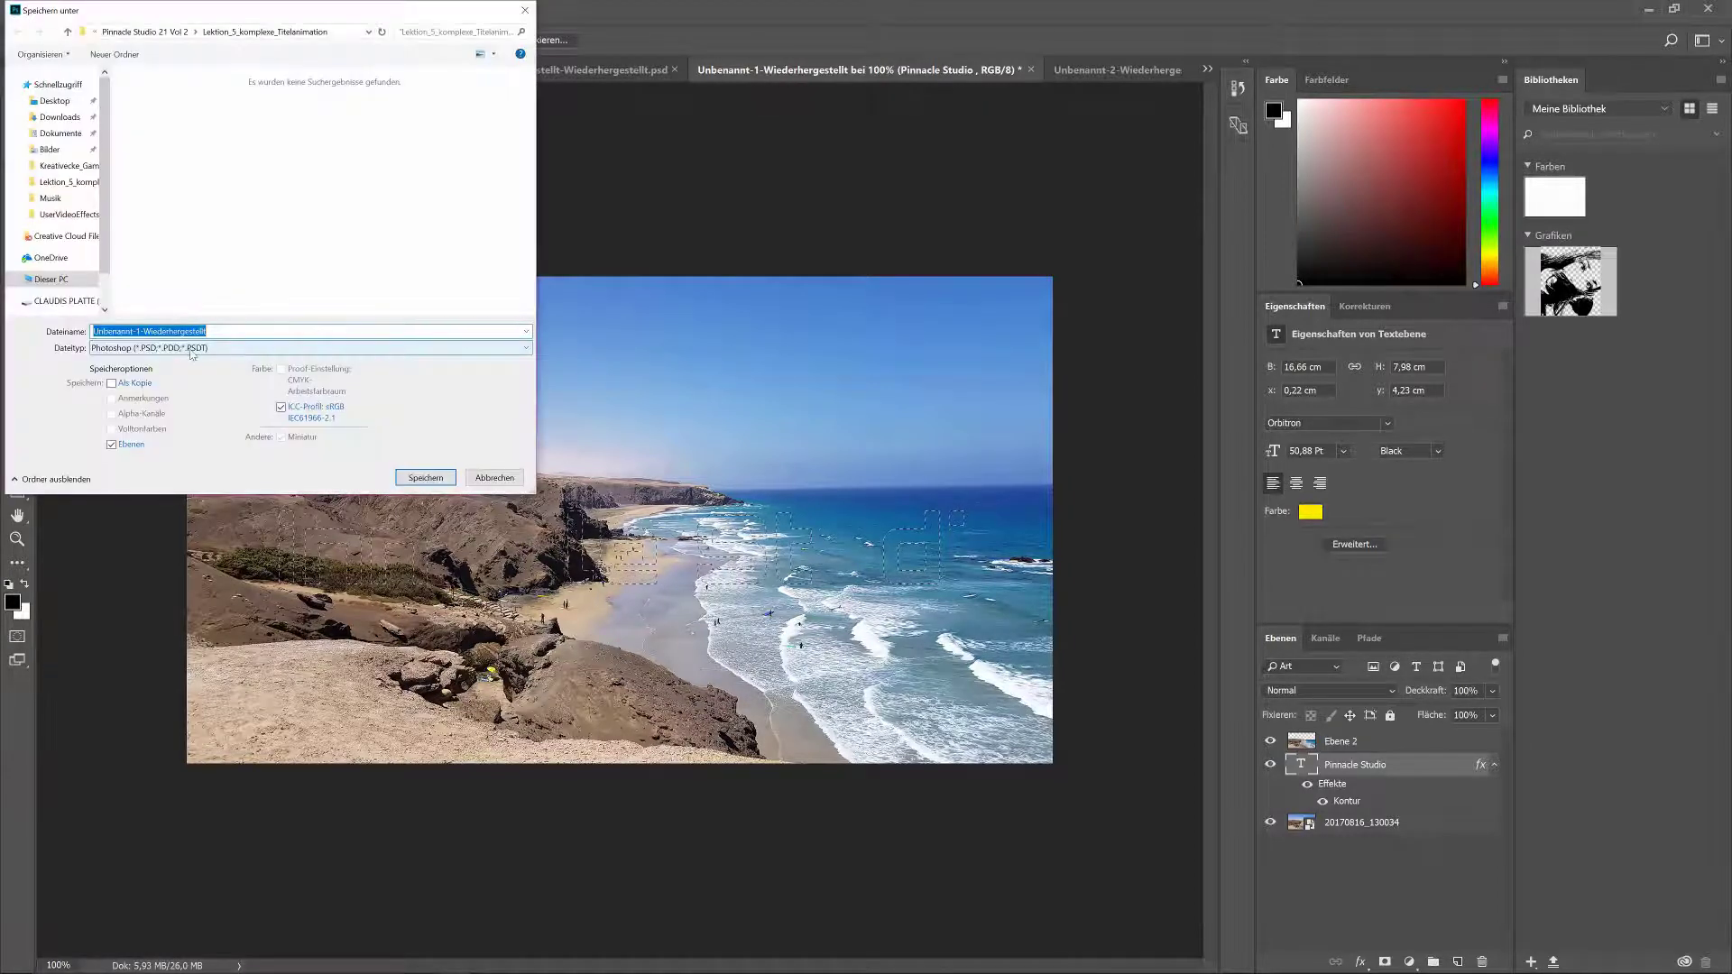
pyautogui.click(192, 349)
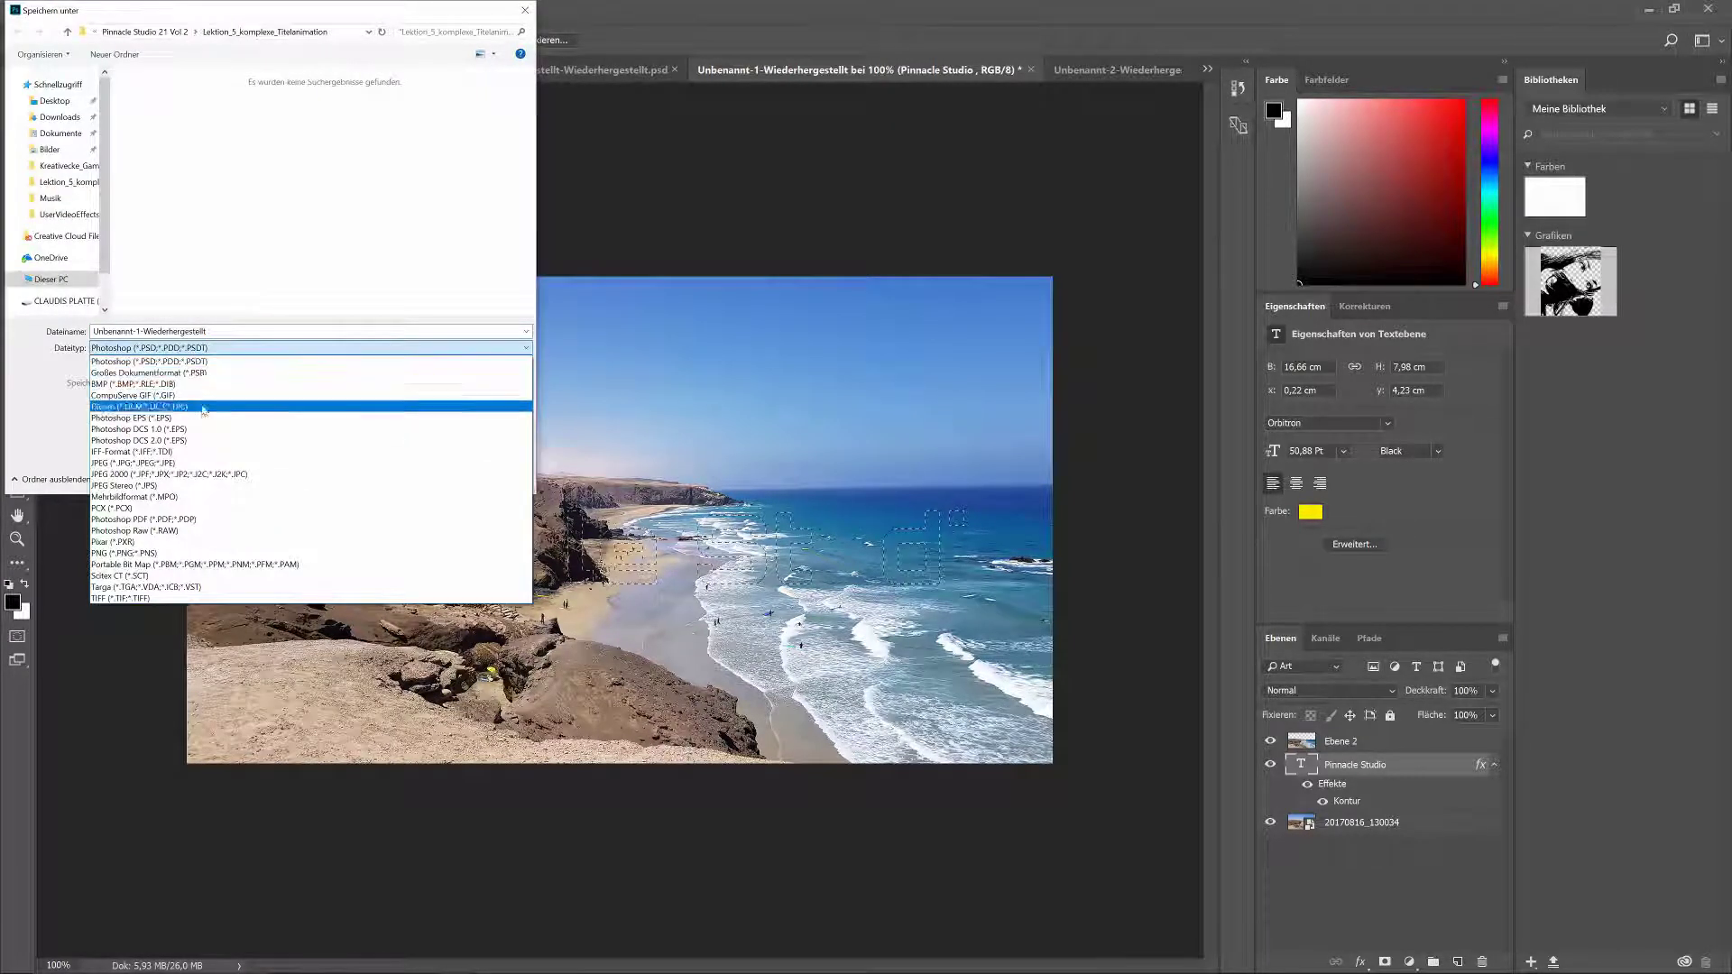
pyautogui.click(172, 553)
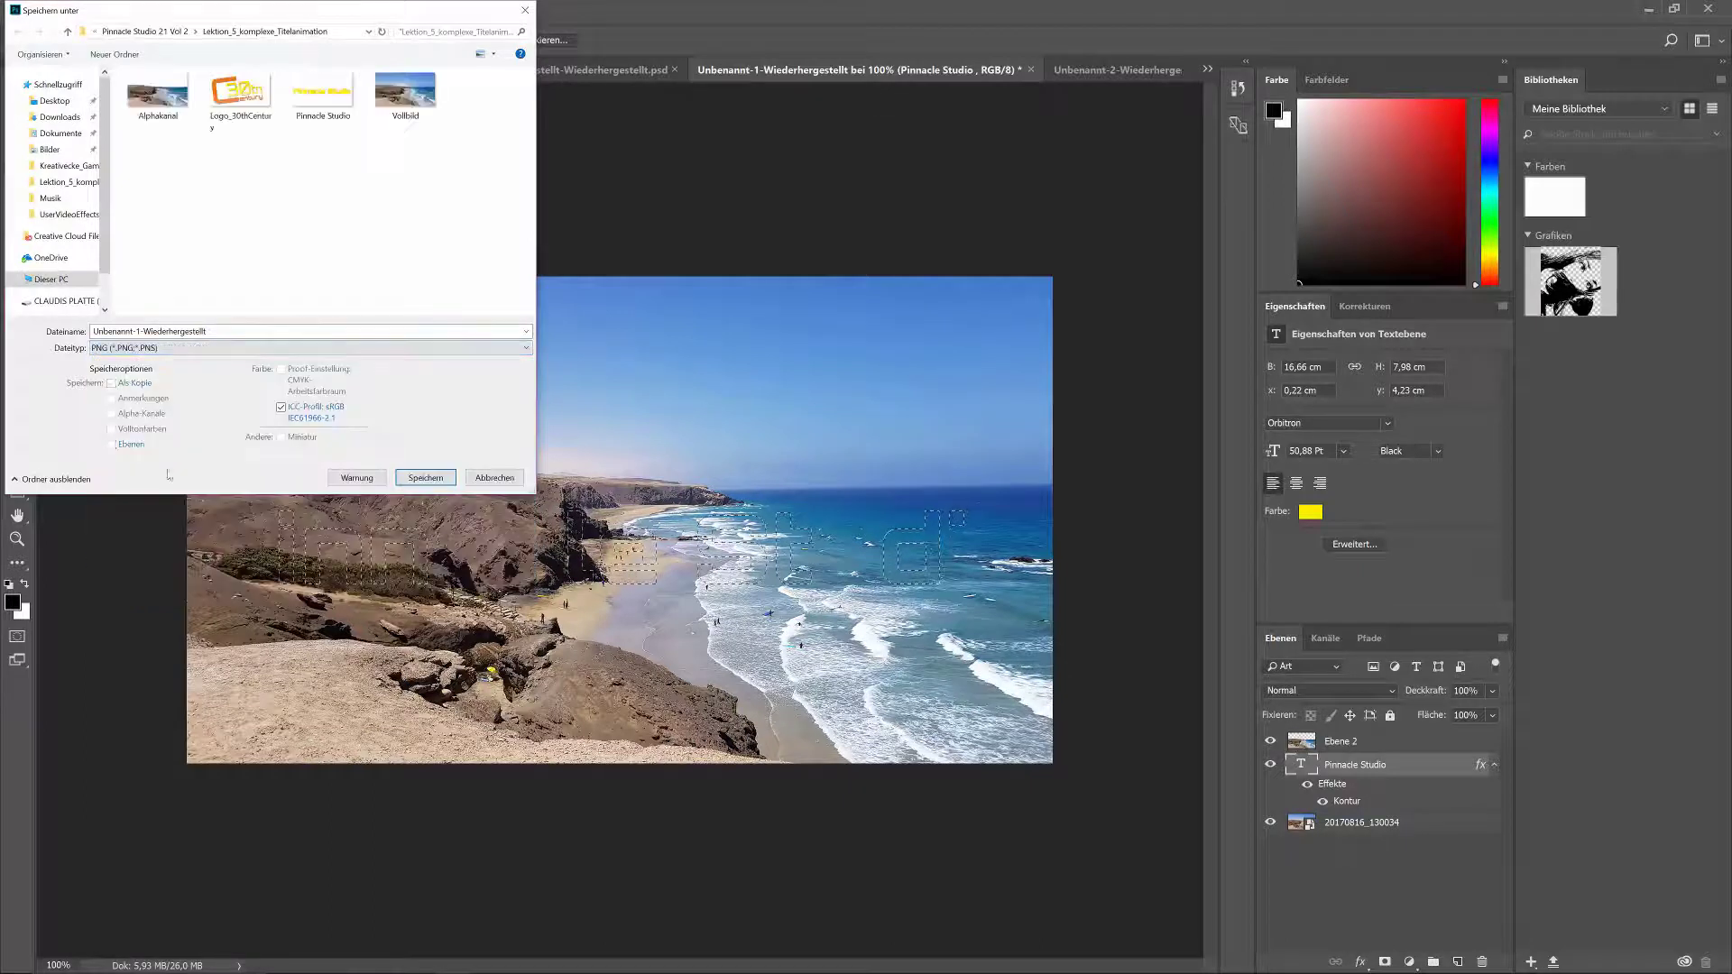
pyautogui.click(401, 99)
pyautogui.click(141, 118)
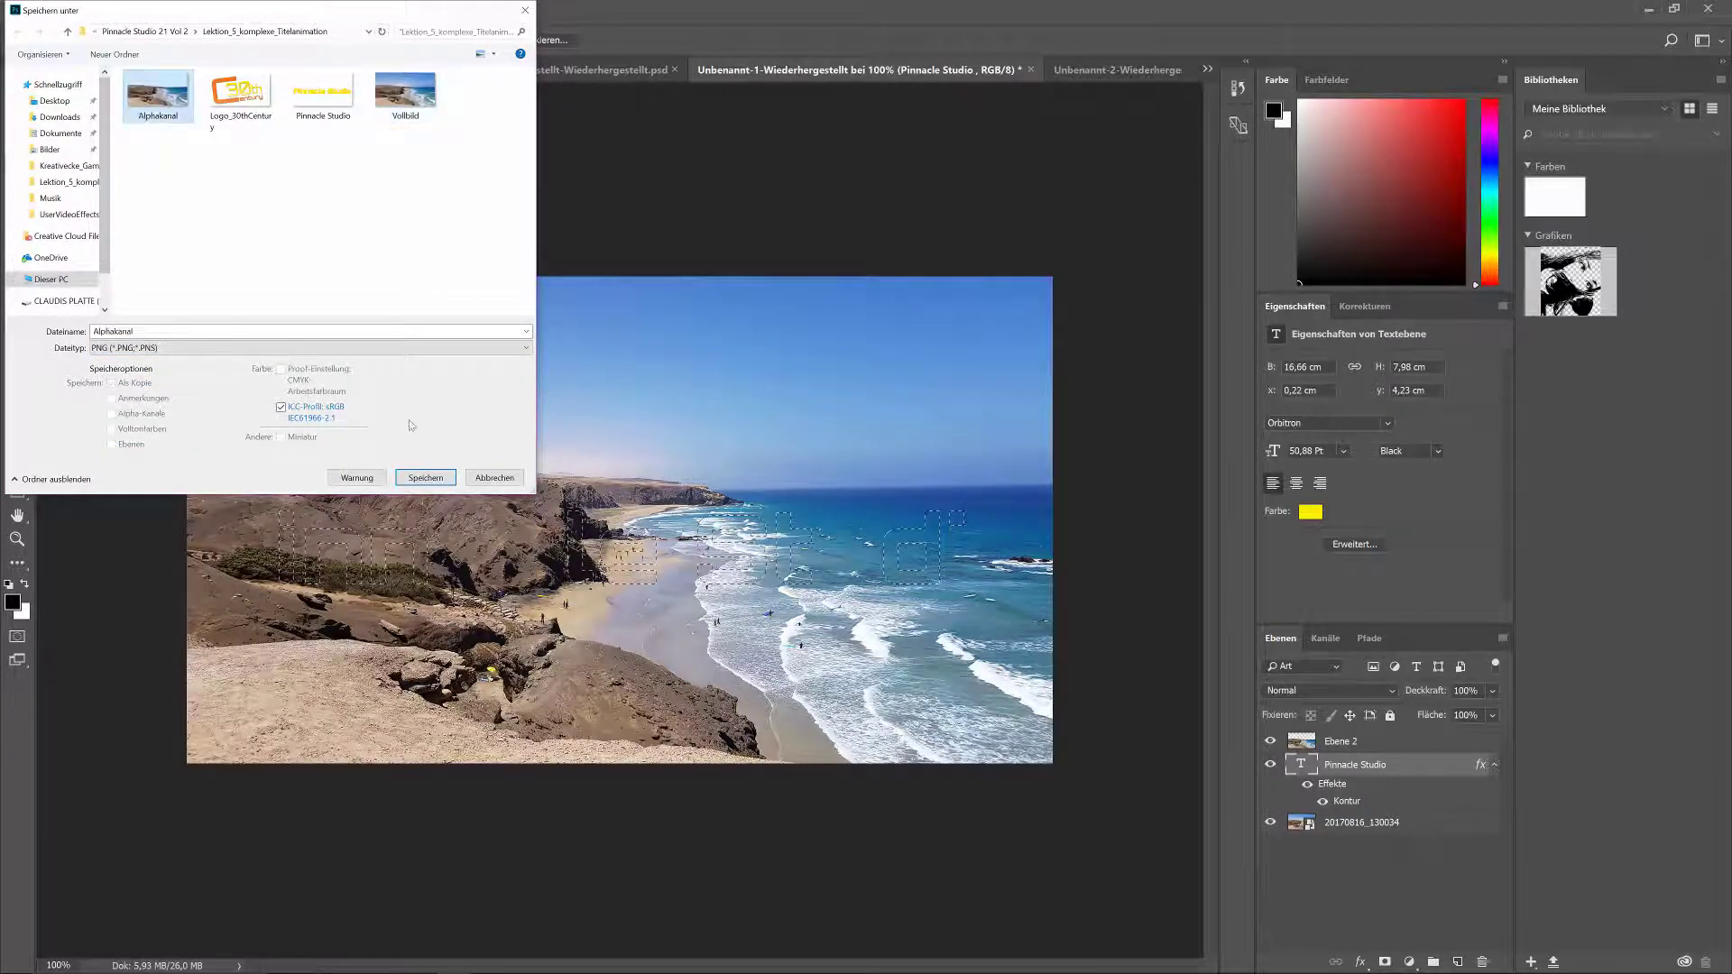
pyautogui.click(501, 479)
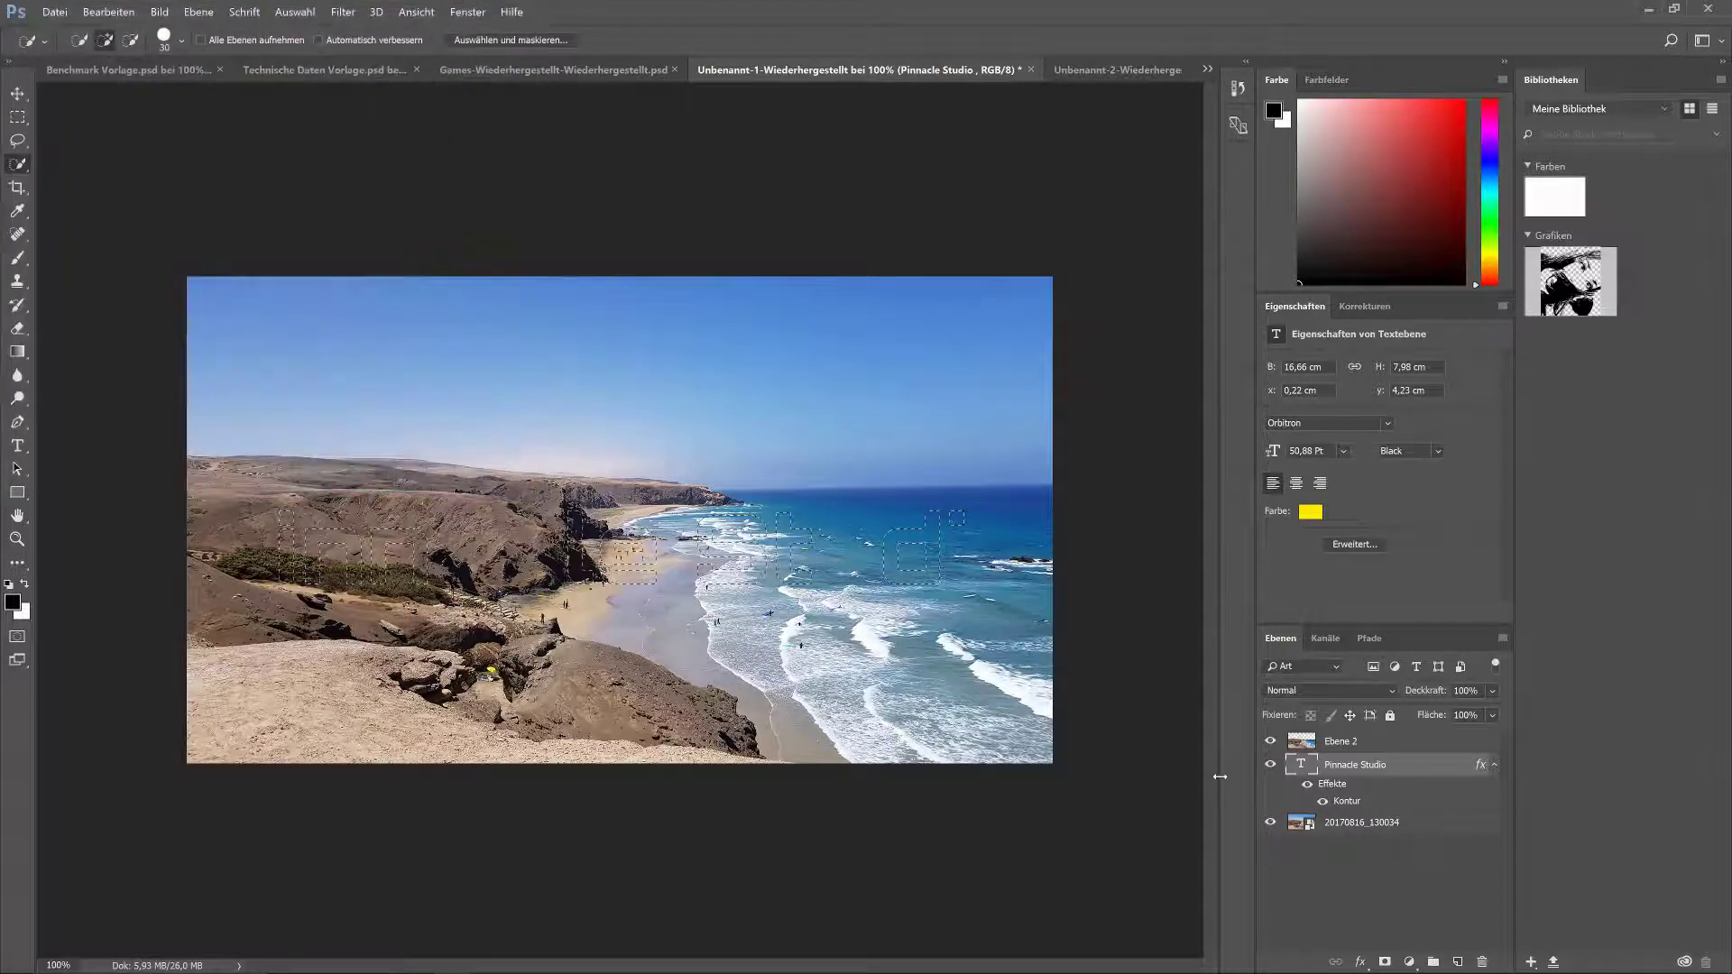
# Hide the 20170816_130034 and Pinnacle Studio layers and check the PNG save settings for the sky-less cut-out without saving
pyautogui.click(1271, 824)
pyautogui.click(1272, 764)
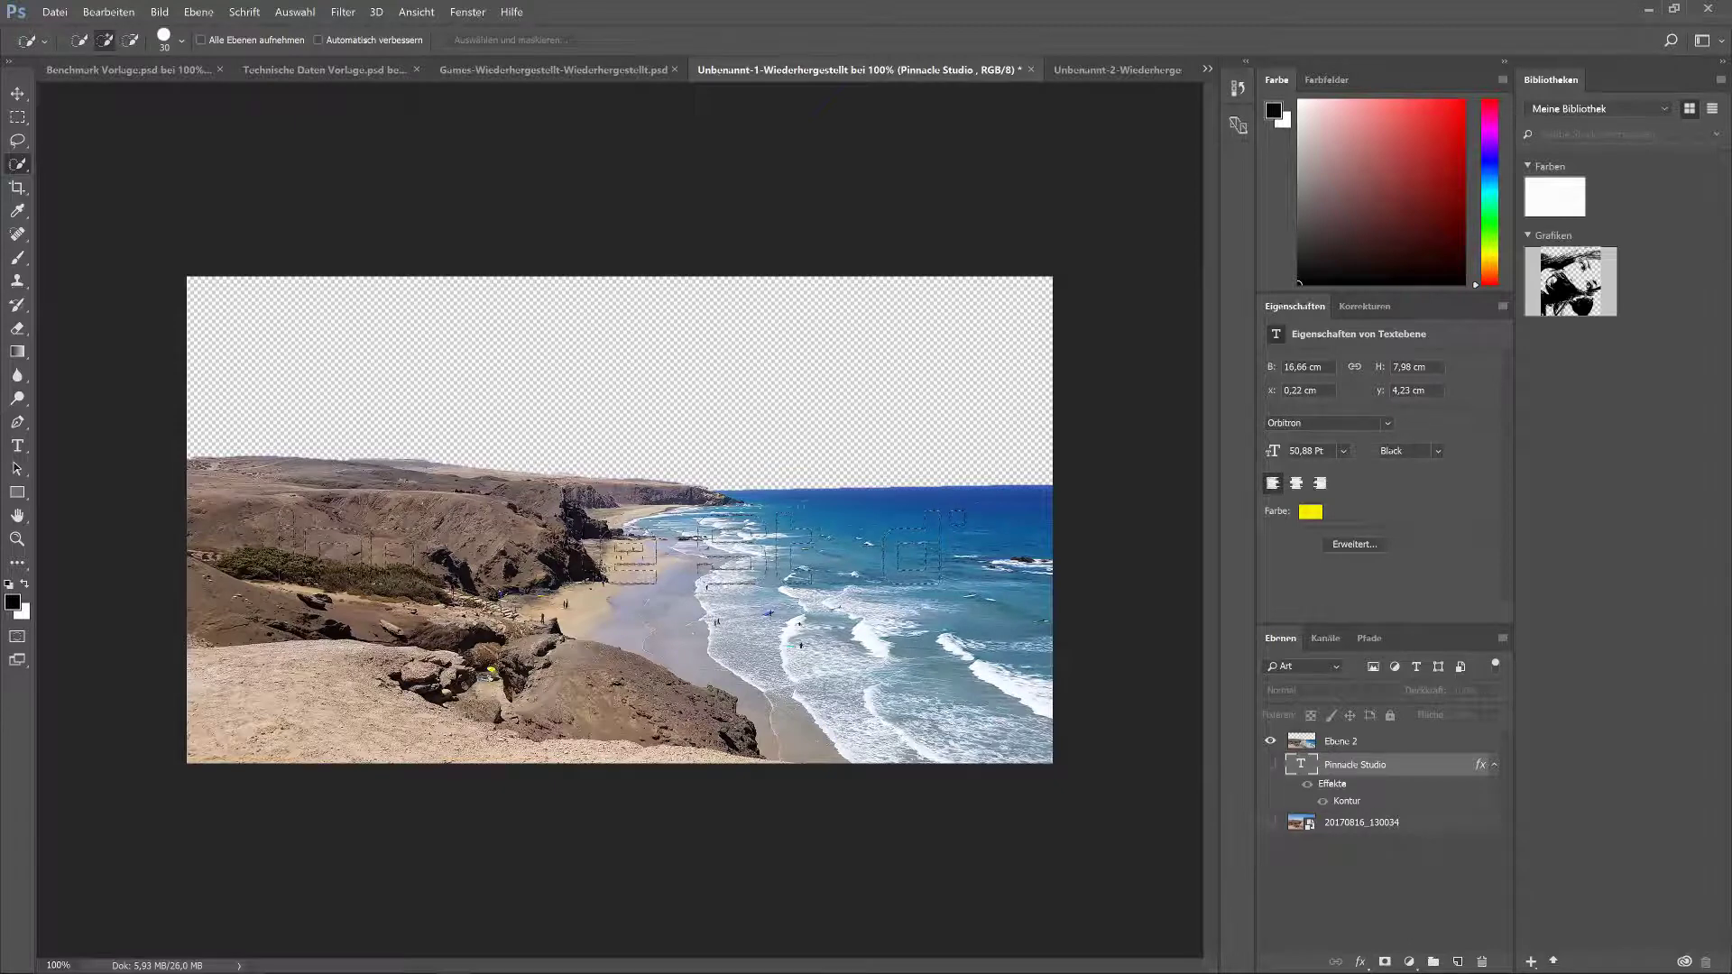
pyautogui.click(55, 14)
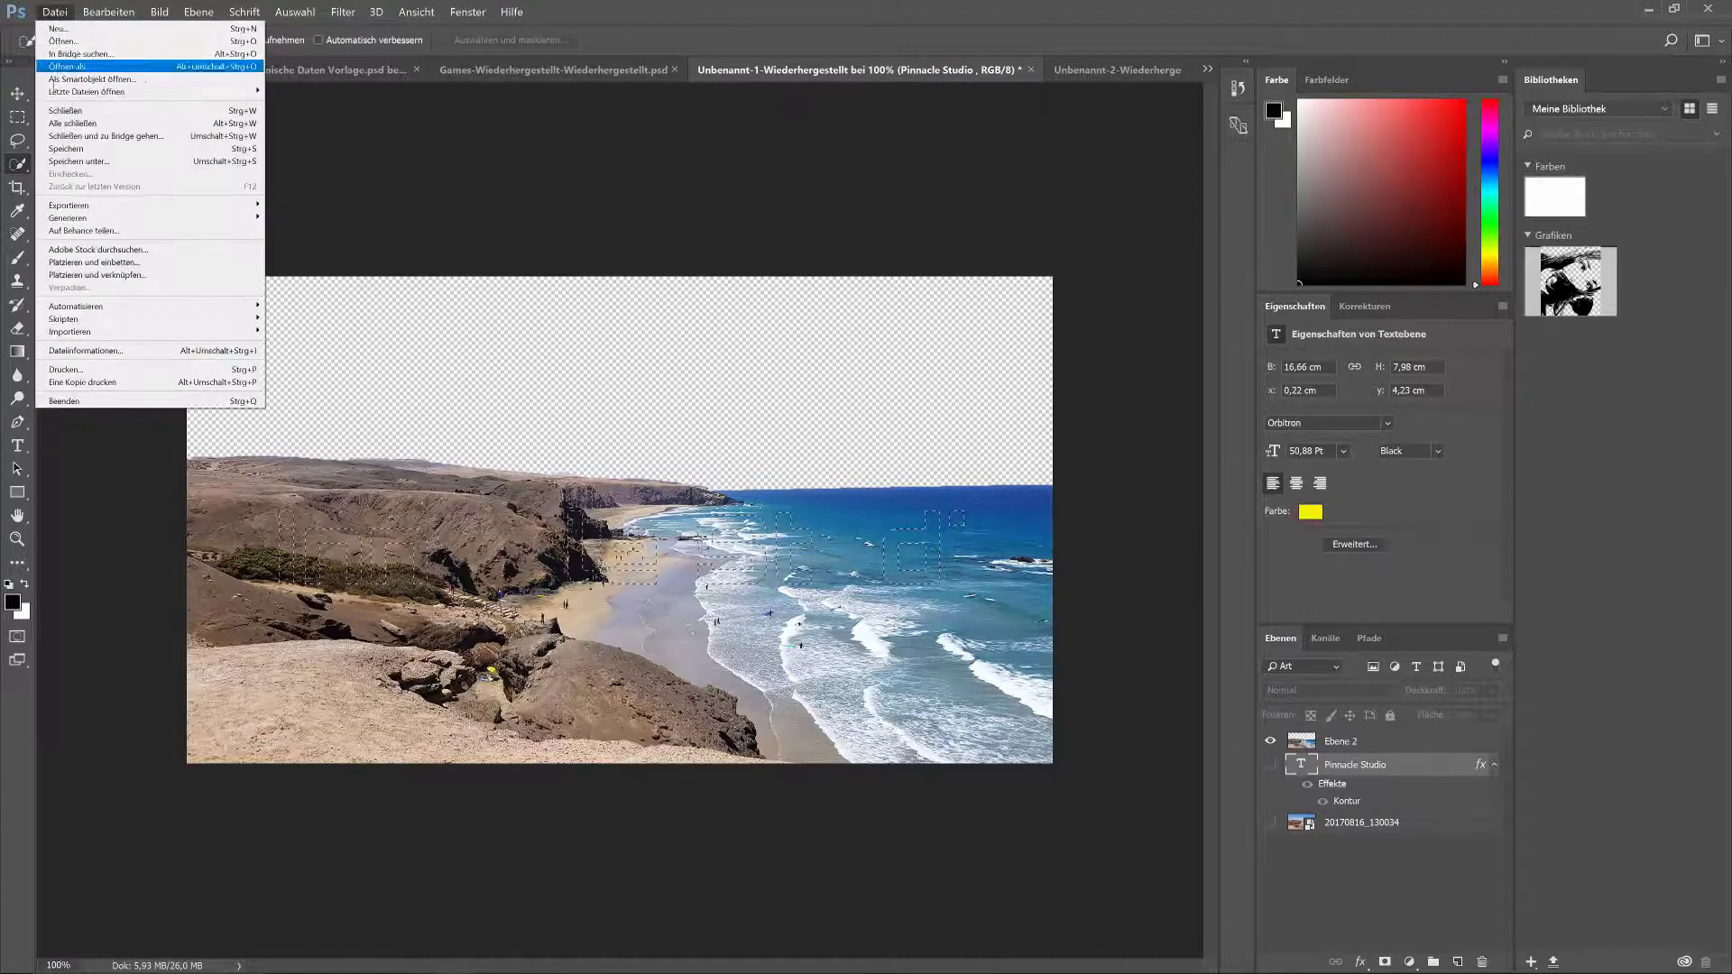
pyautogui.click(99, 160)
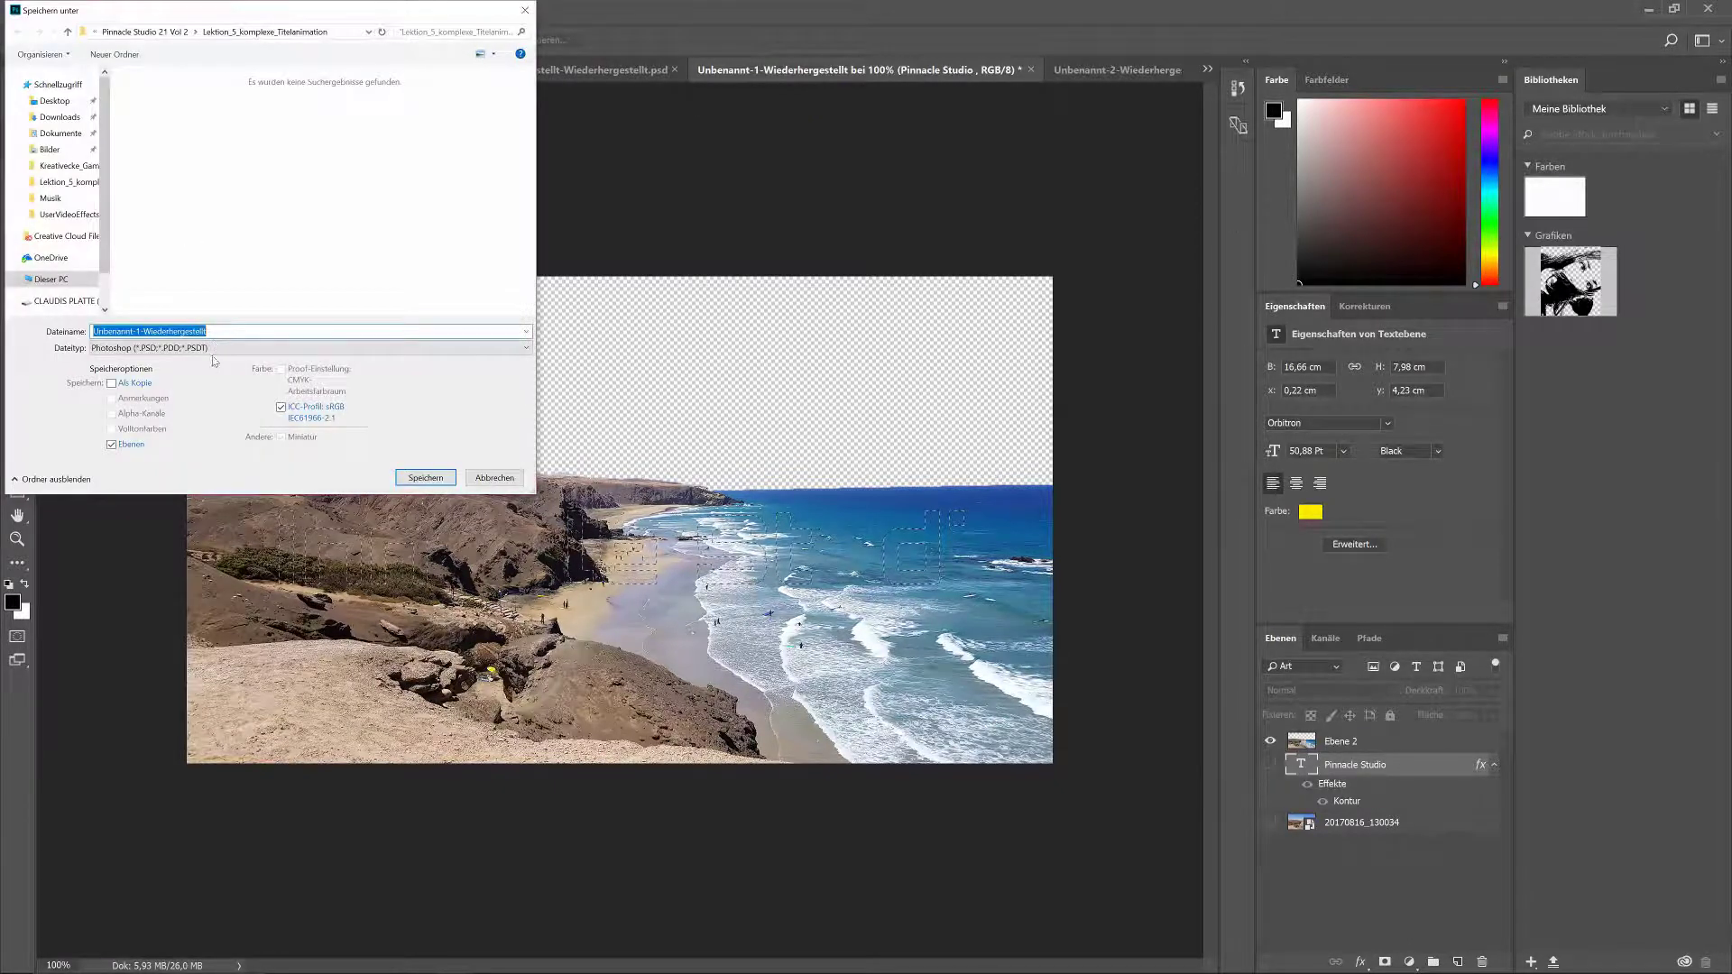
pyautogui.click(214, 349)
pyautogui.click(216, 552)
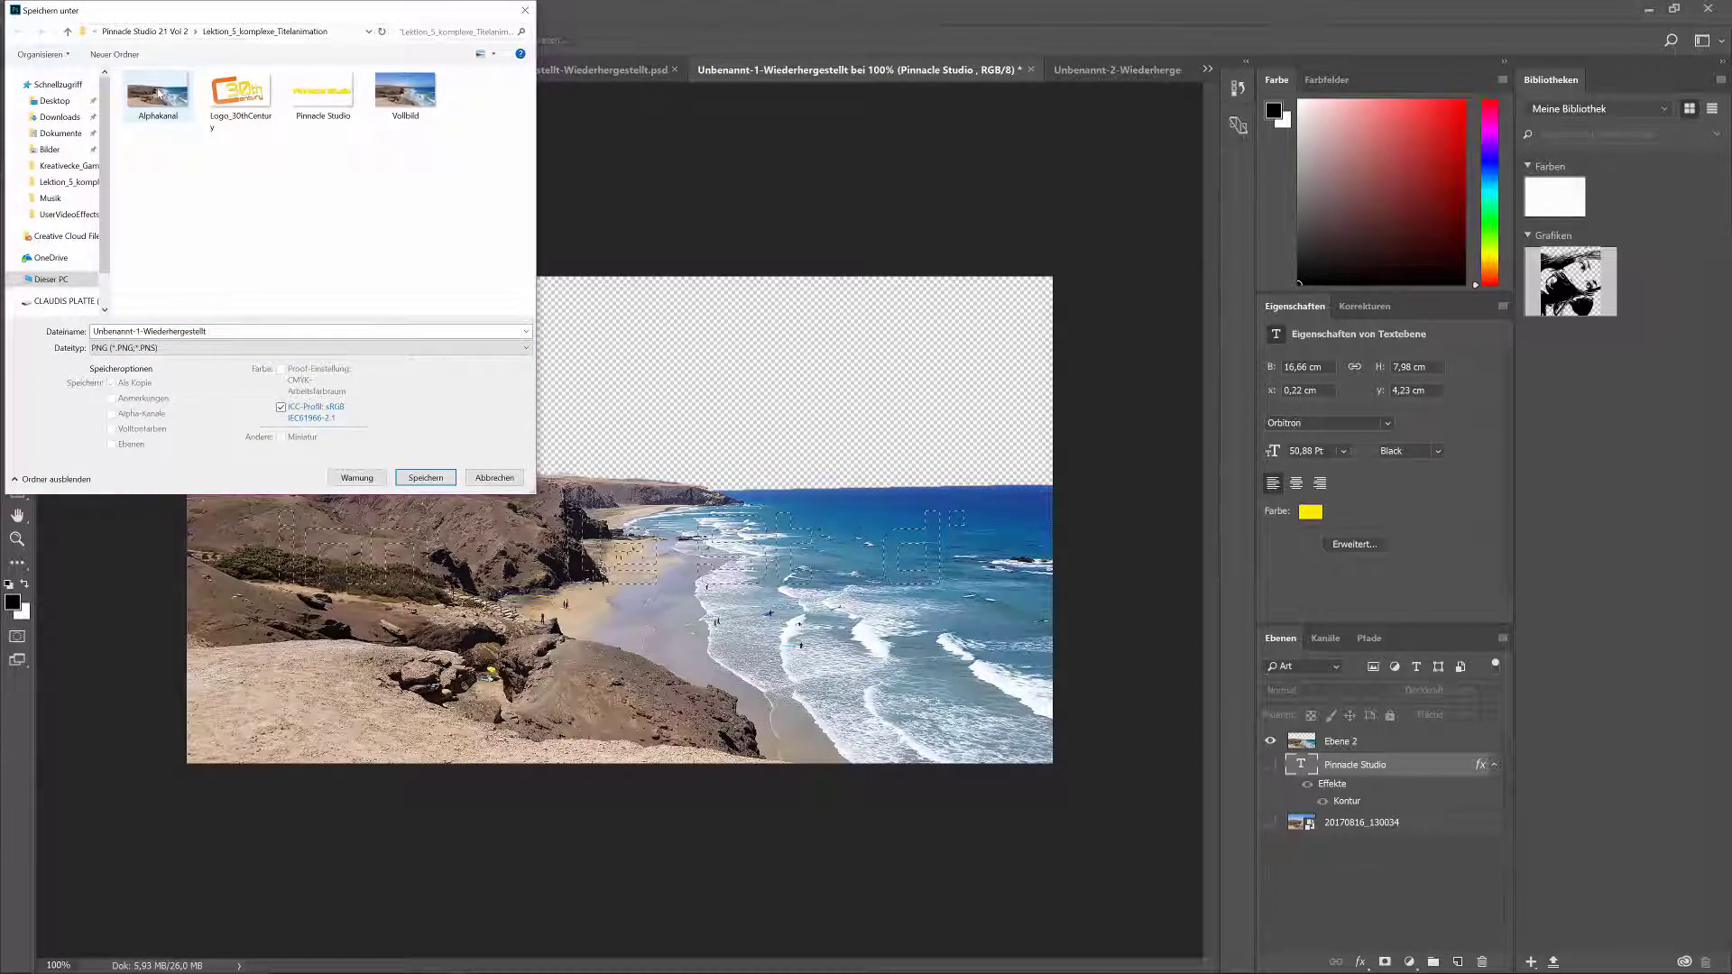
pyautogui.click(481, 478)
# Show only the yellow Pinnacle Studio text layer and switch back to the Pinnacle Studio video project
pyautogui.click(1270, 740)
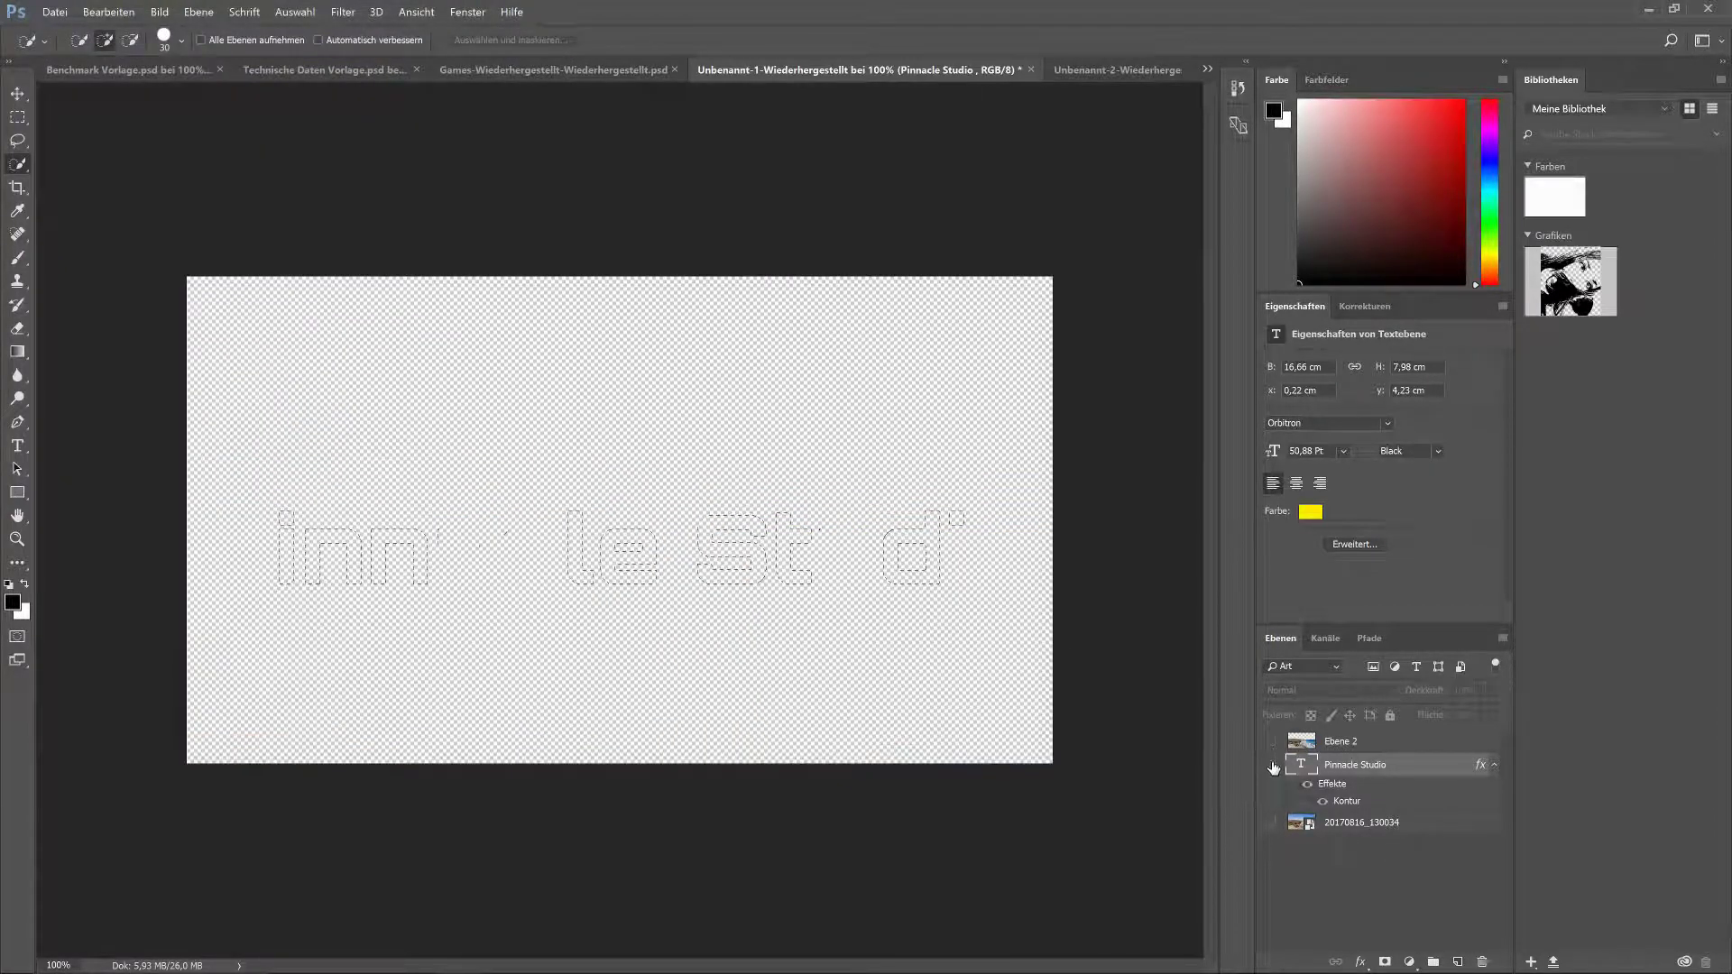
pyautogui.click(1272, 765)
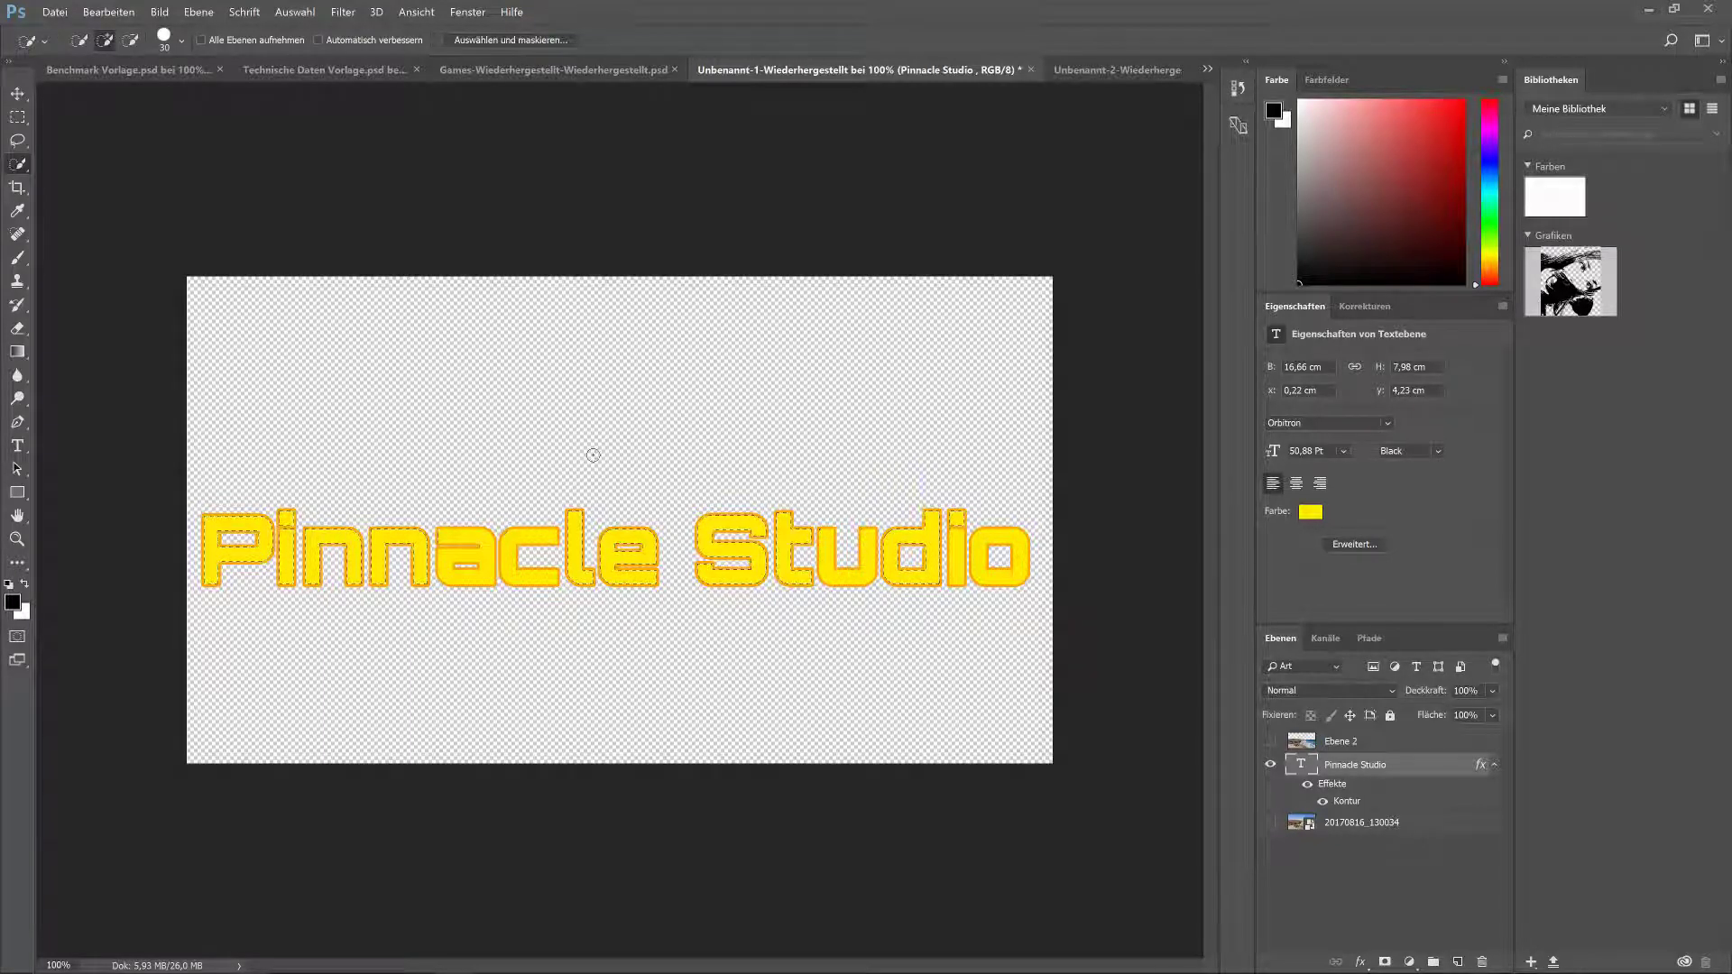
pyautogui.click(1644, 10)
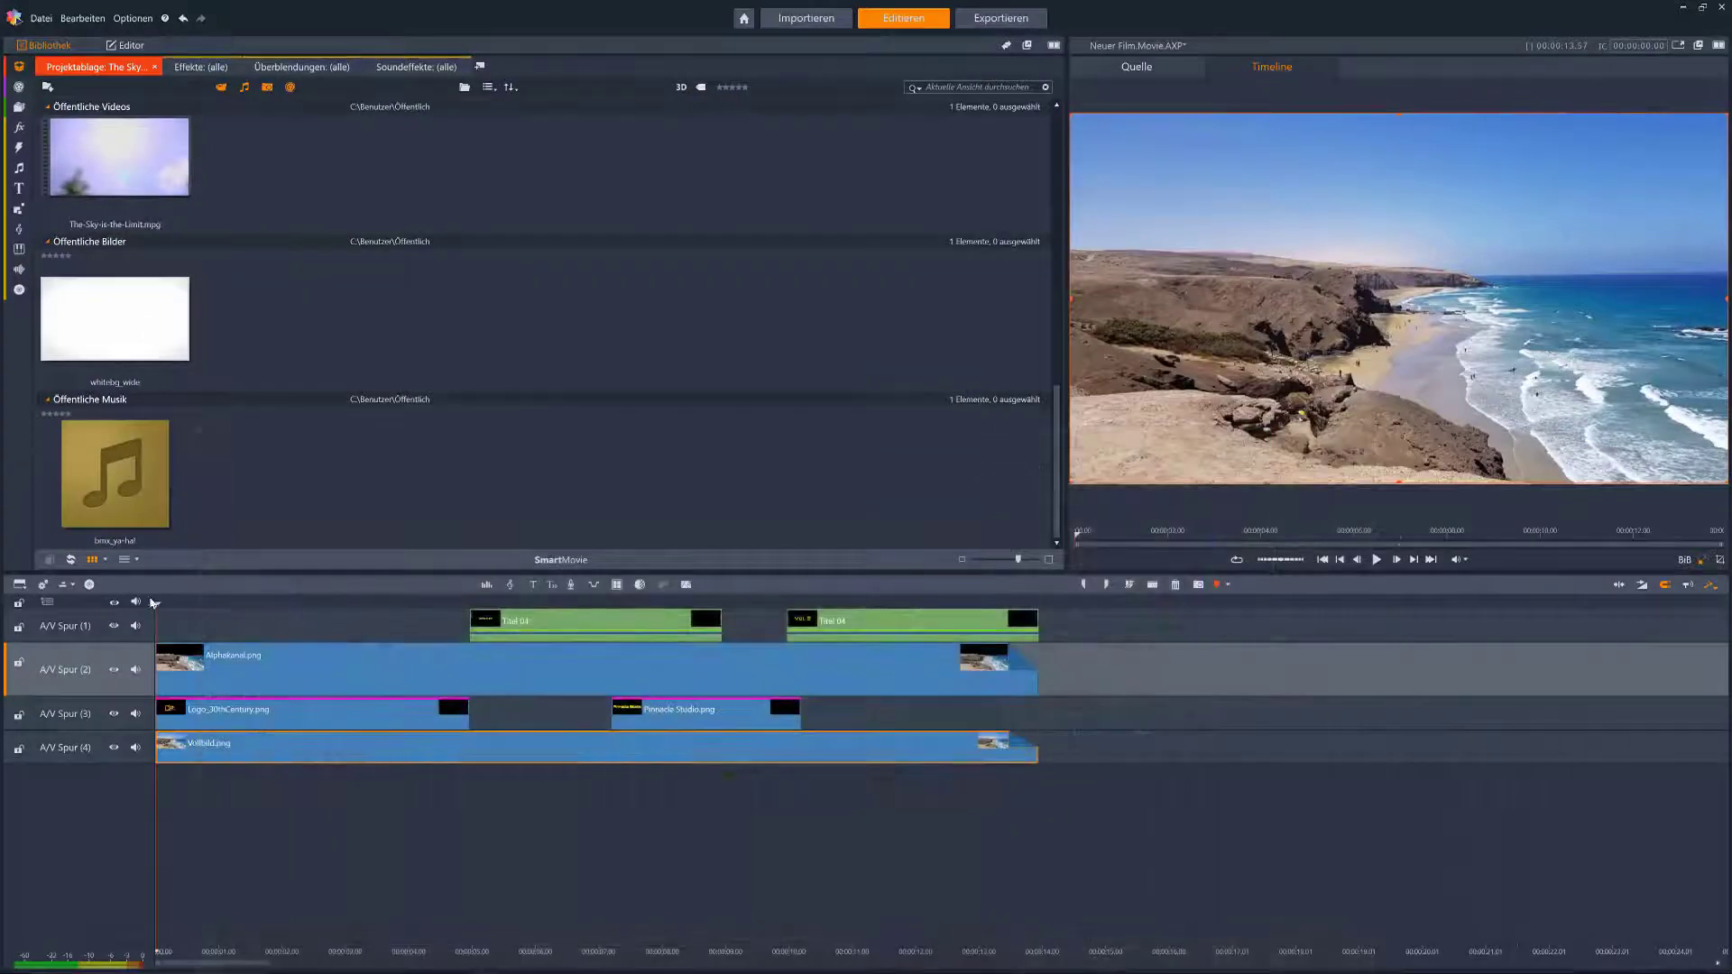
# Scrub through the first second of the timeline to preview the logo rising behind the hills, returning to the start
pyautogui.moveTo(153, 603); pyautogui.dragTo(176, 605)
pyautogui.moveTo(188, 606); pyautogui.dragTo(183, 617)
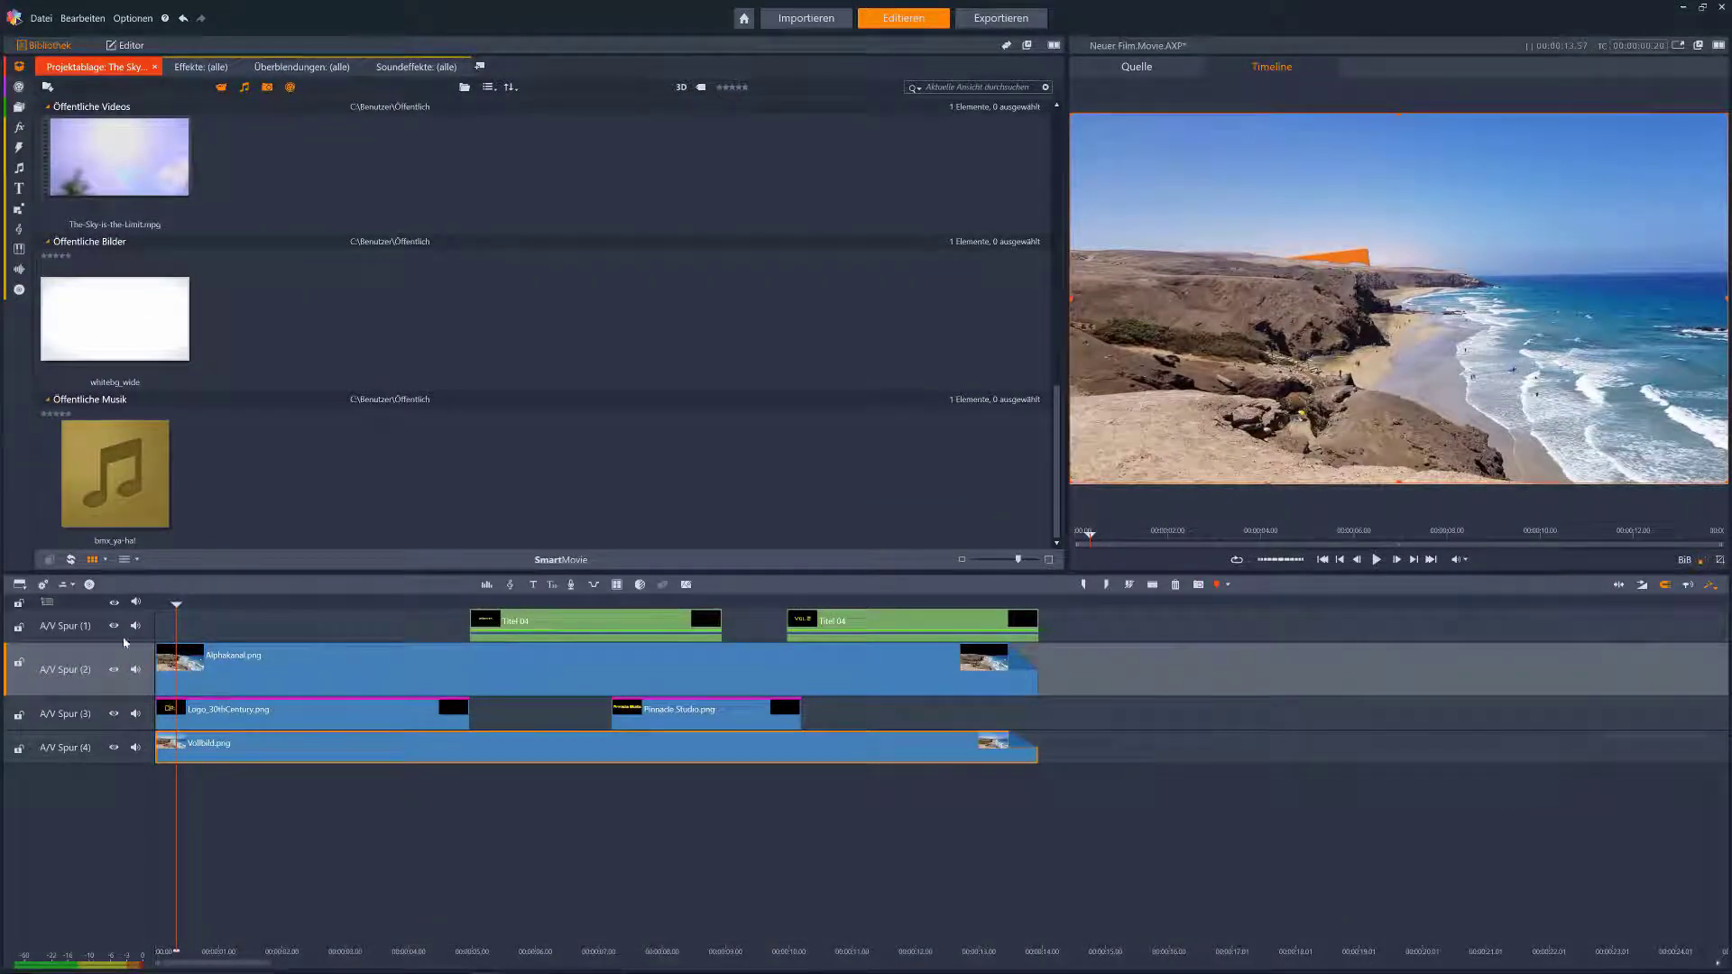
pyautogui.moveTo(240, 607); pyautogui.dragTo(42, 647)
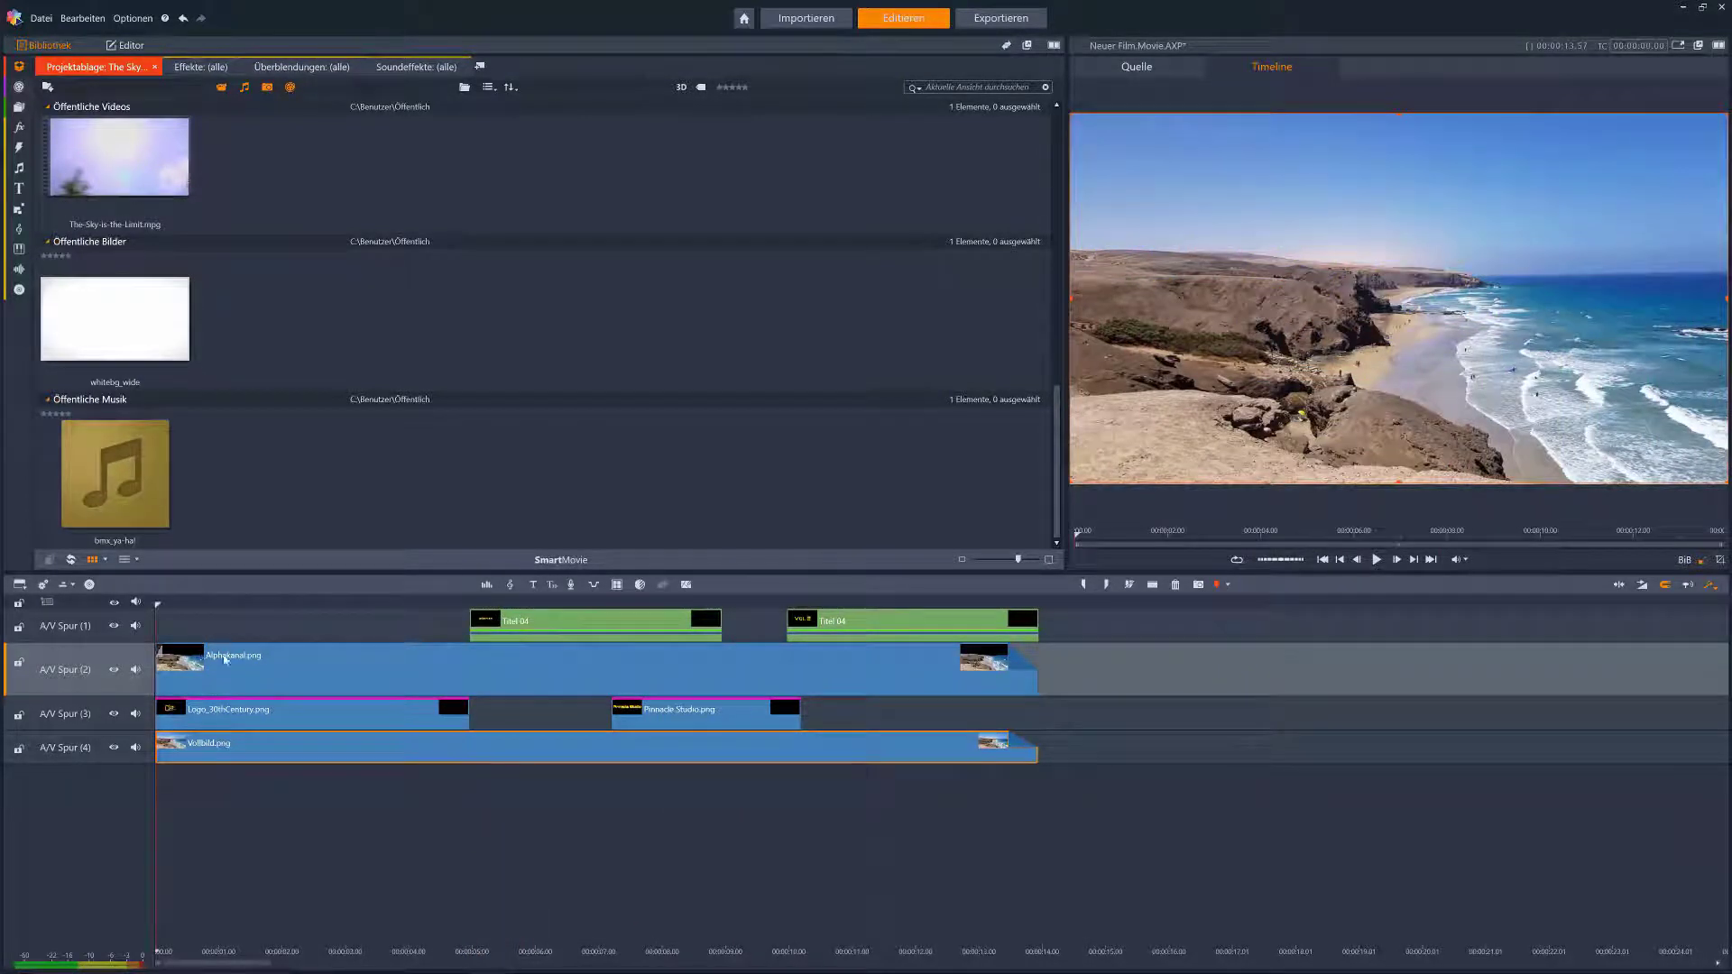
# Select the Alphakanal.png clip, move the playhead to about one second, and hide every track except A/V Spur (2)
pyautogui.click(225, 670)
pyautogui.click(228, 612)
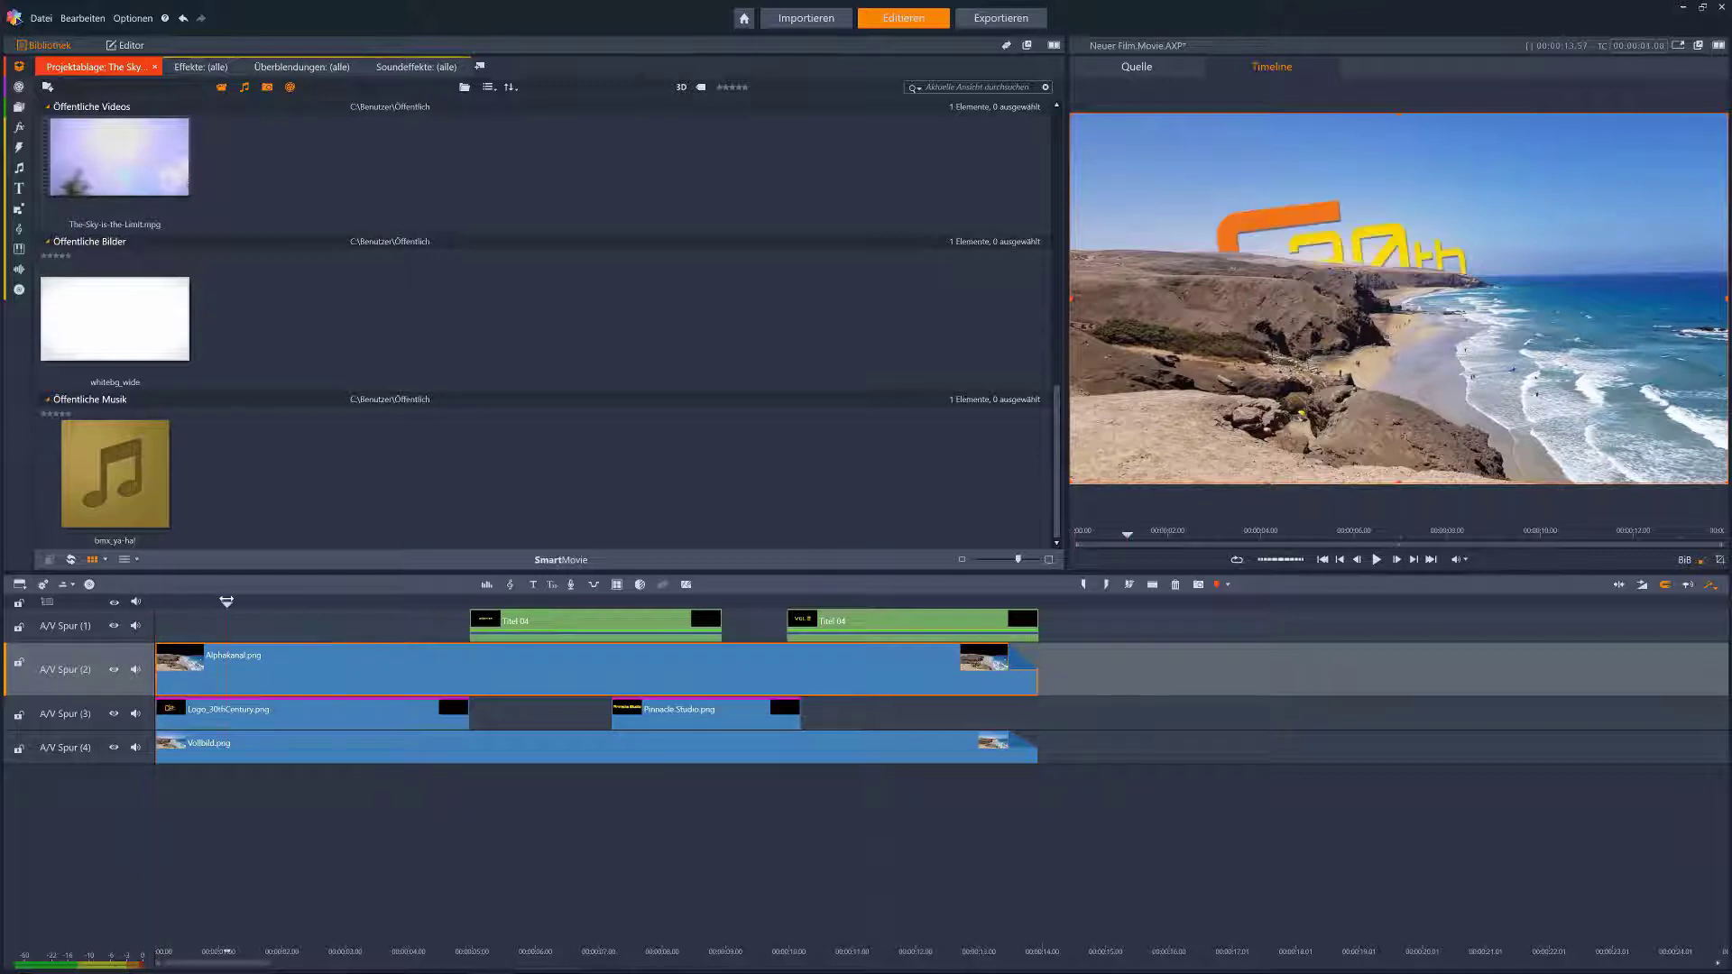
pyautogui.click(113, 714)
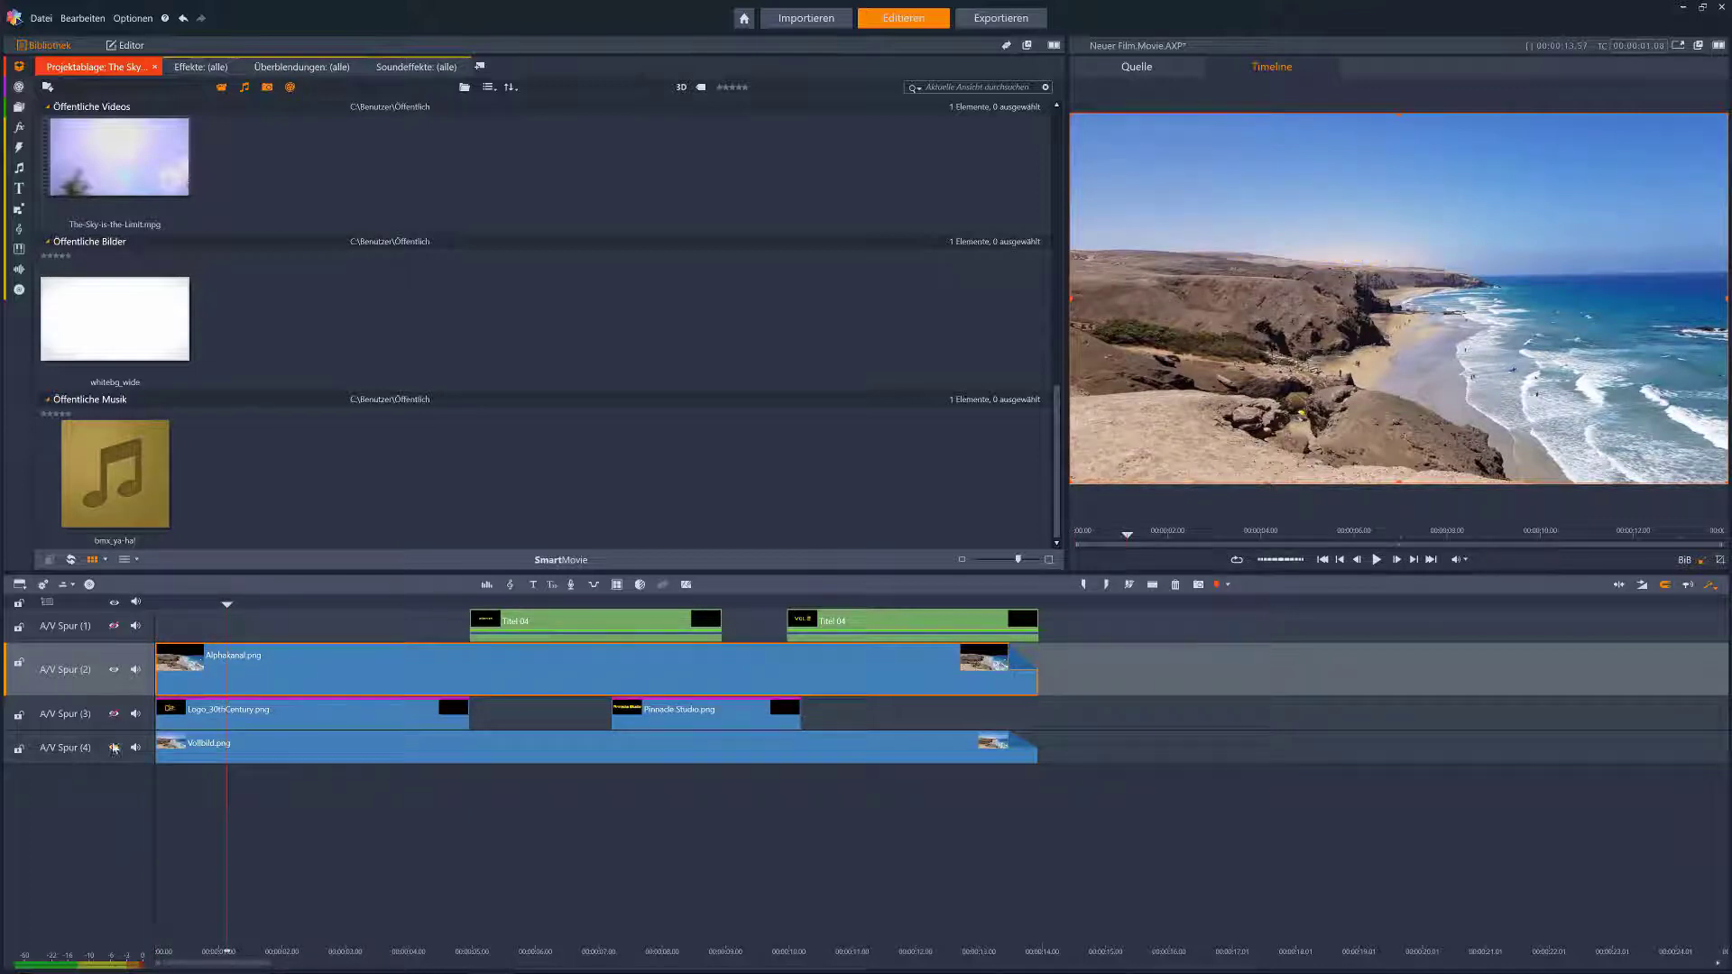
pyautogui.click(113, 747)
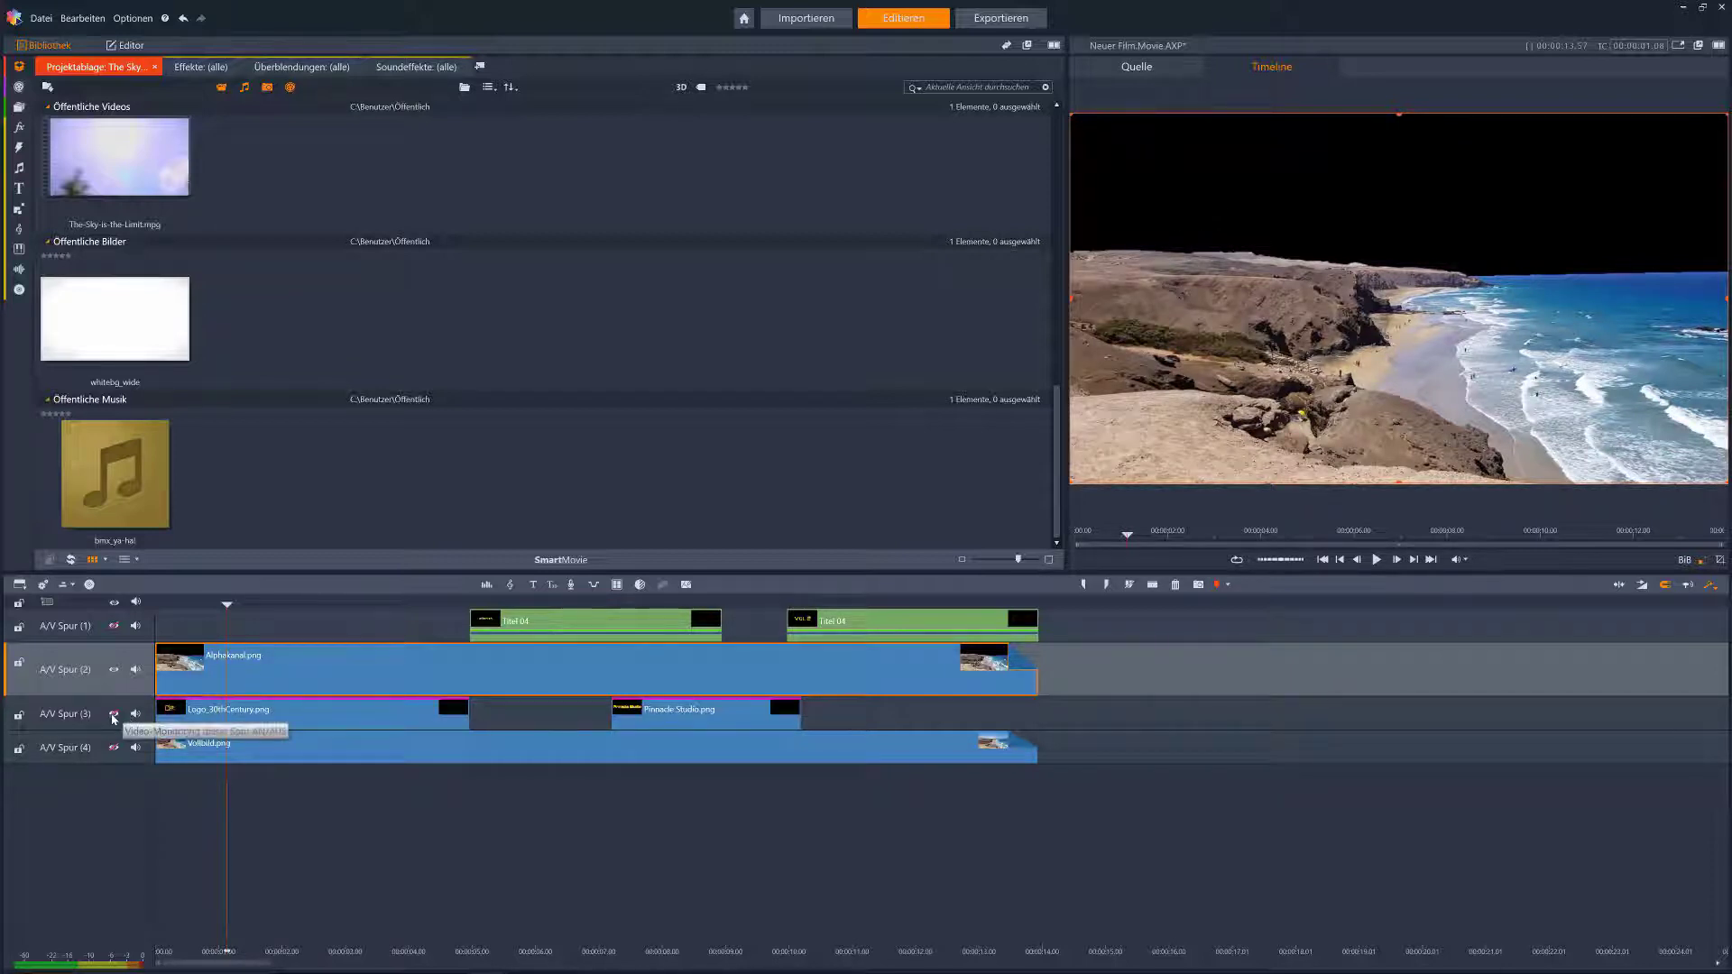
# Show A/V Spur (3) and A/V Spur (4) again and scrub the logo between the cut-out and the full background image
pyautogui.click(114, 714)
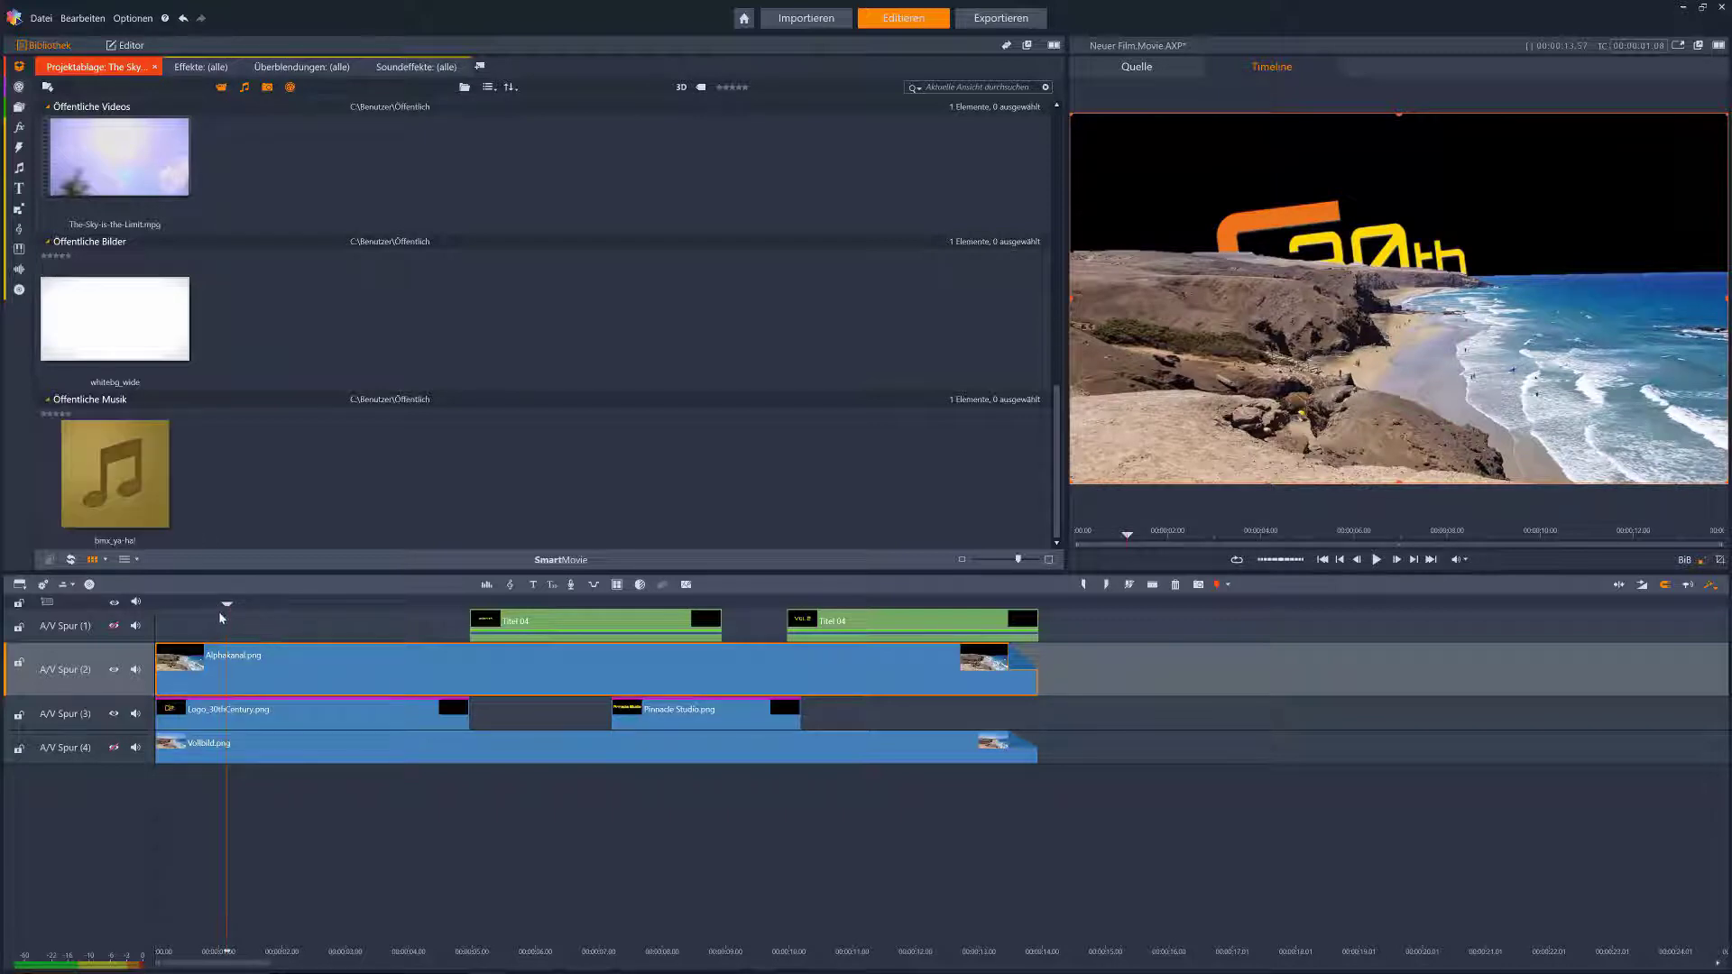
pyautogui.moveTo(226, 603)
pyautogui.mouseDown()
pyautogui.moveTo(255, 614)
pyautogui.moveTo(237, 616)
pyautogui.mouseUp()
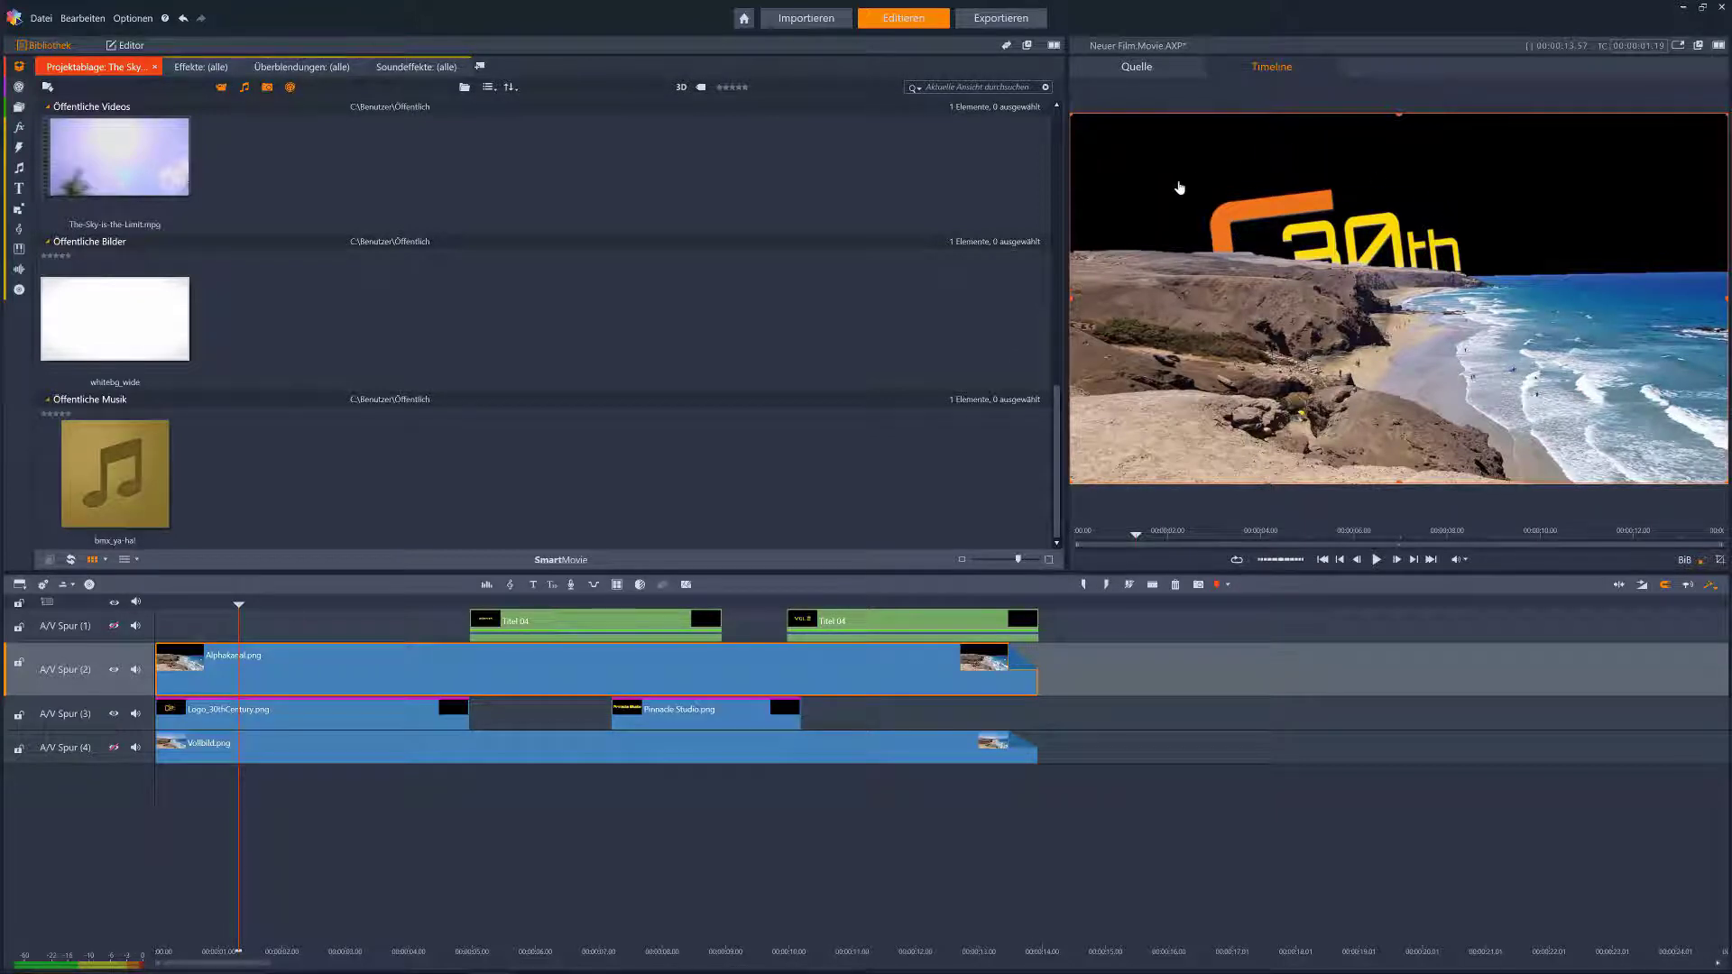
pyautogui.click(114, 749)
pyautogui.click(282, 760)
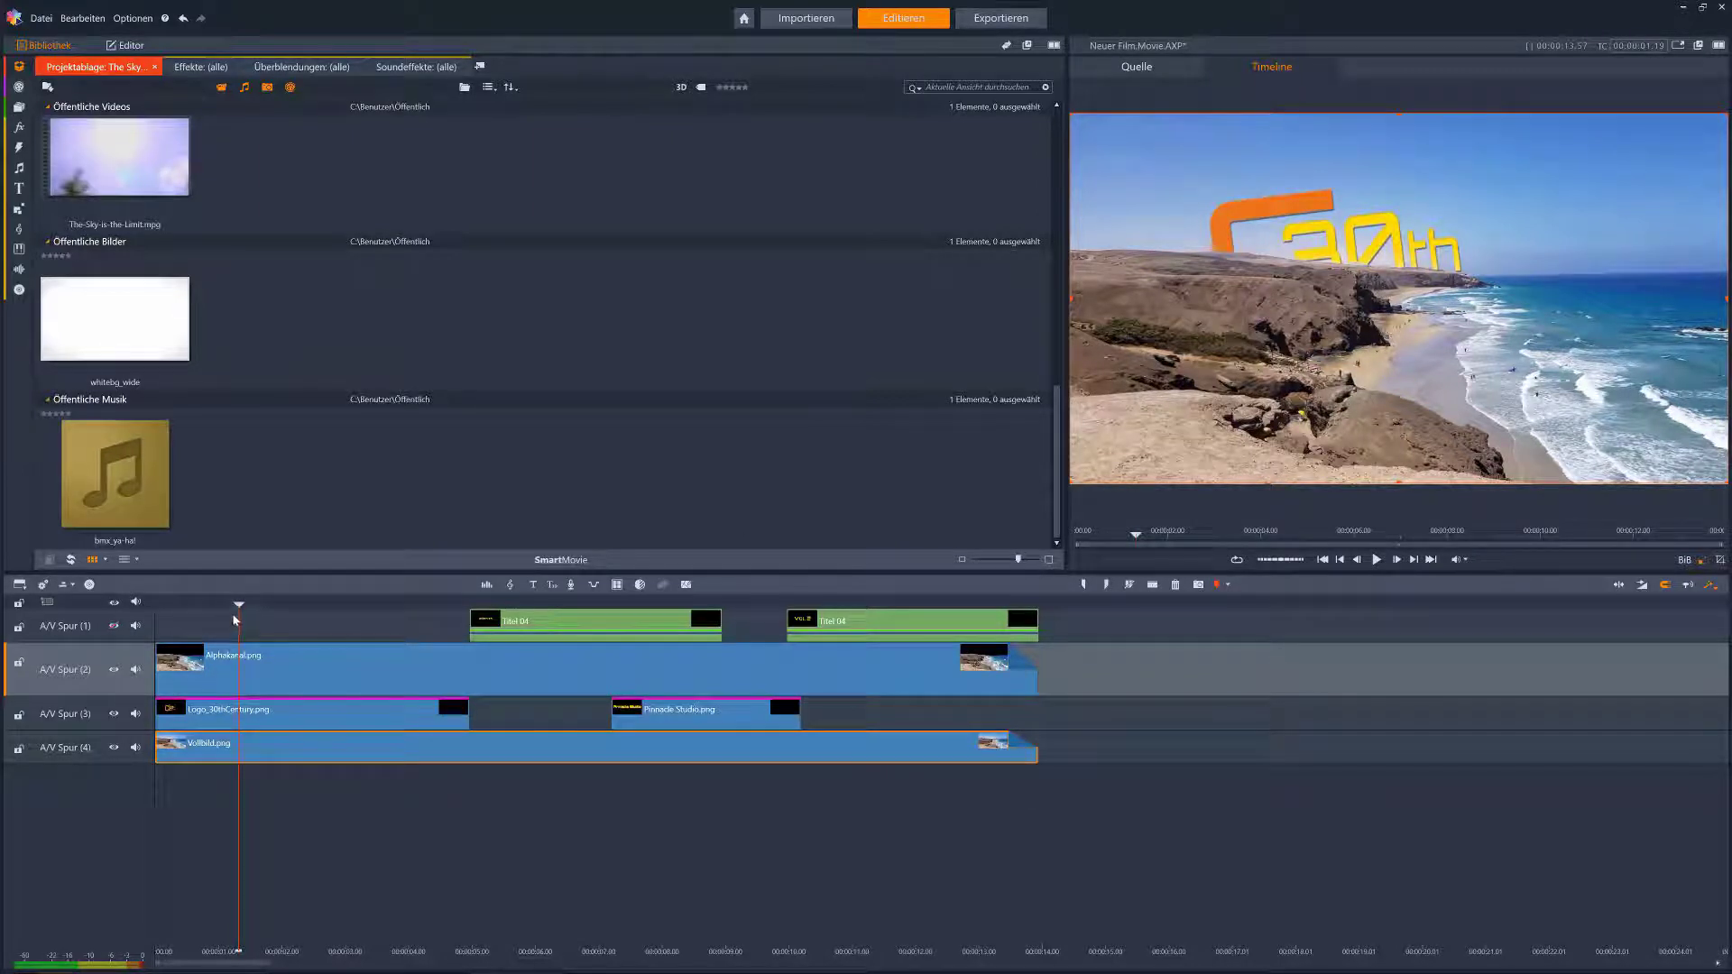
pyautogui.moveTo(238, 603); pyautogui.dragTo(221, 603)
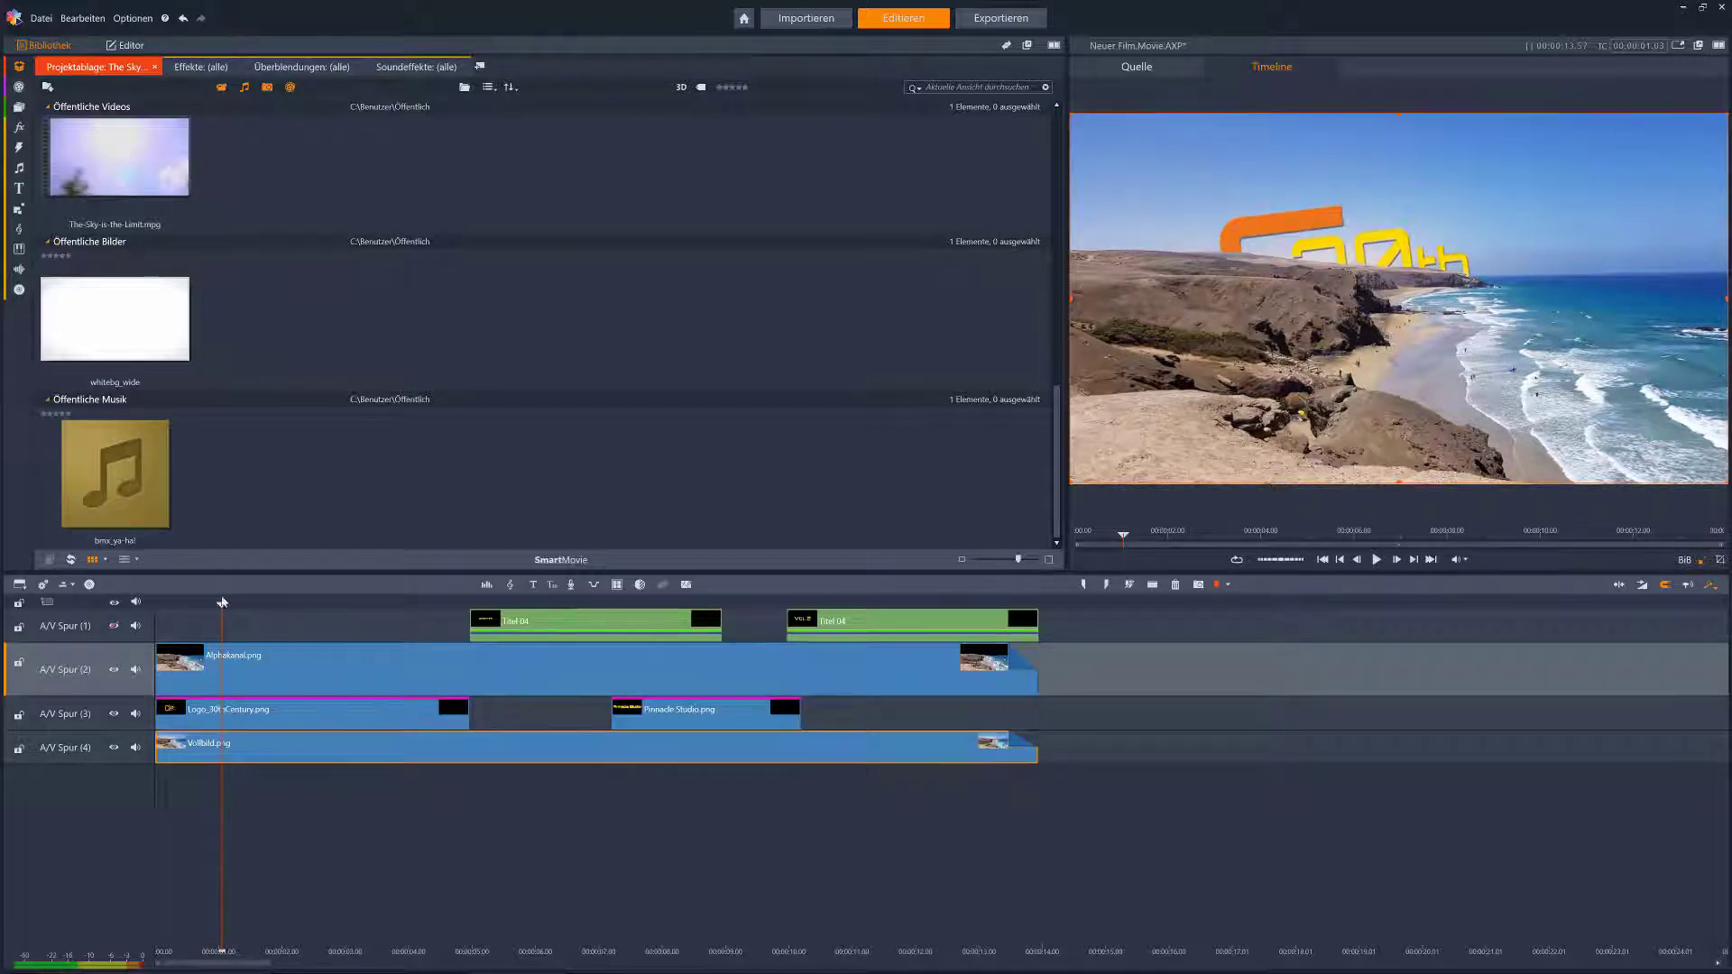
pyautogui.moveTo(222, 603); pyautogui.dragTo(215, 637)
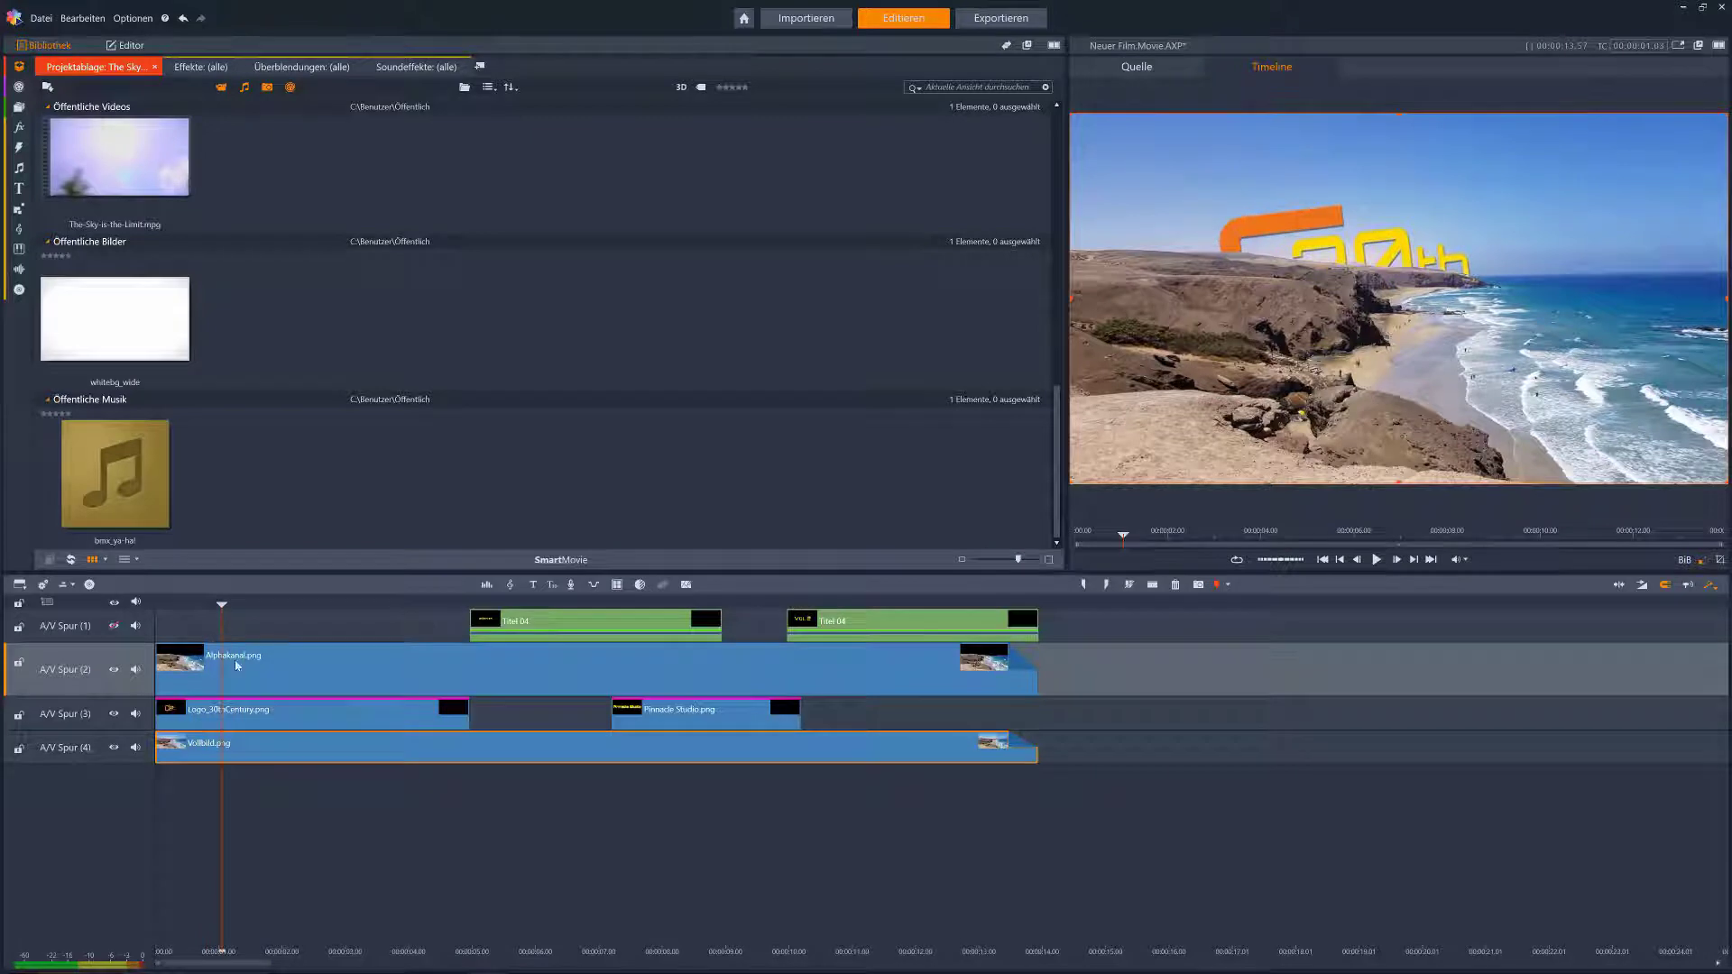
# Open the Logo_30thCentury.png clip's properties in the editor and scrub through its position keyframe animation from the clip start
pyautogui.doubleClick(264, 713)
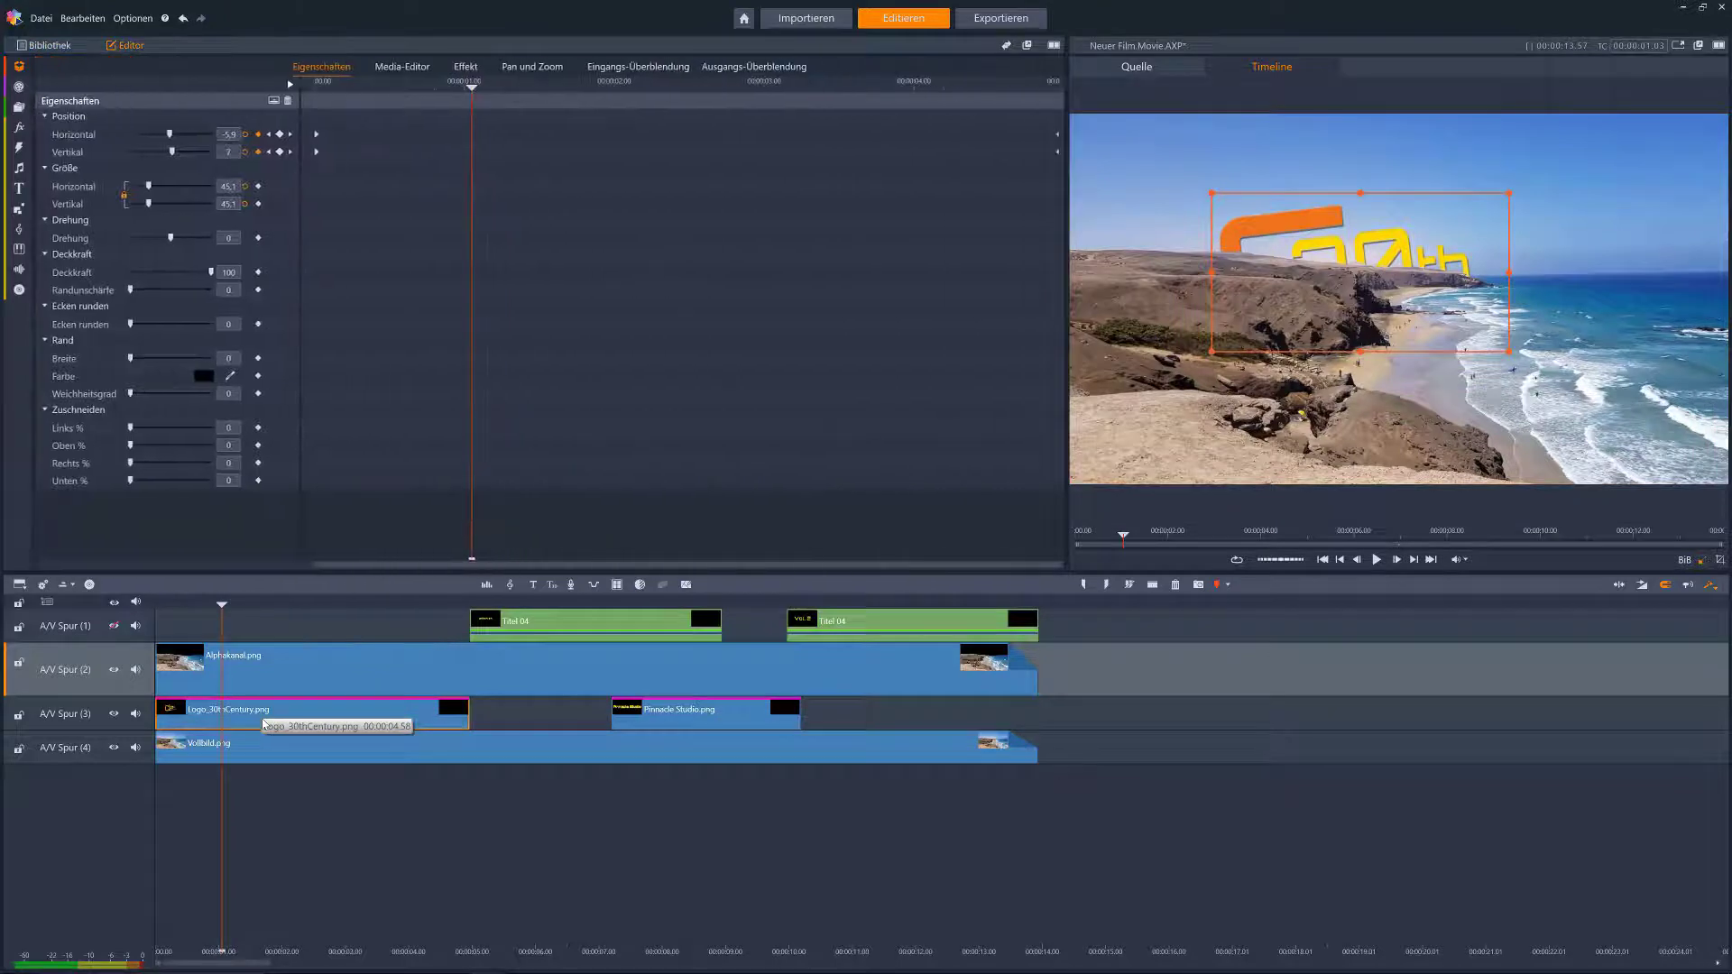
pyautogui.moveTo(469, 88); pyautogui.dragTo(269, 129)
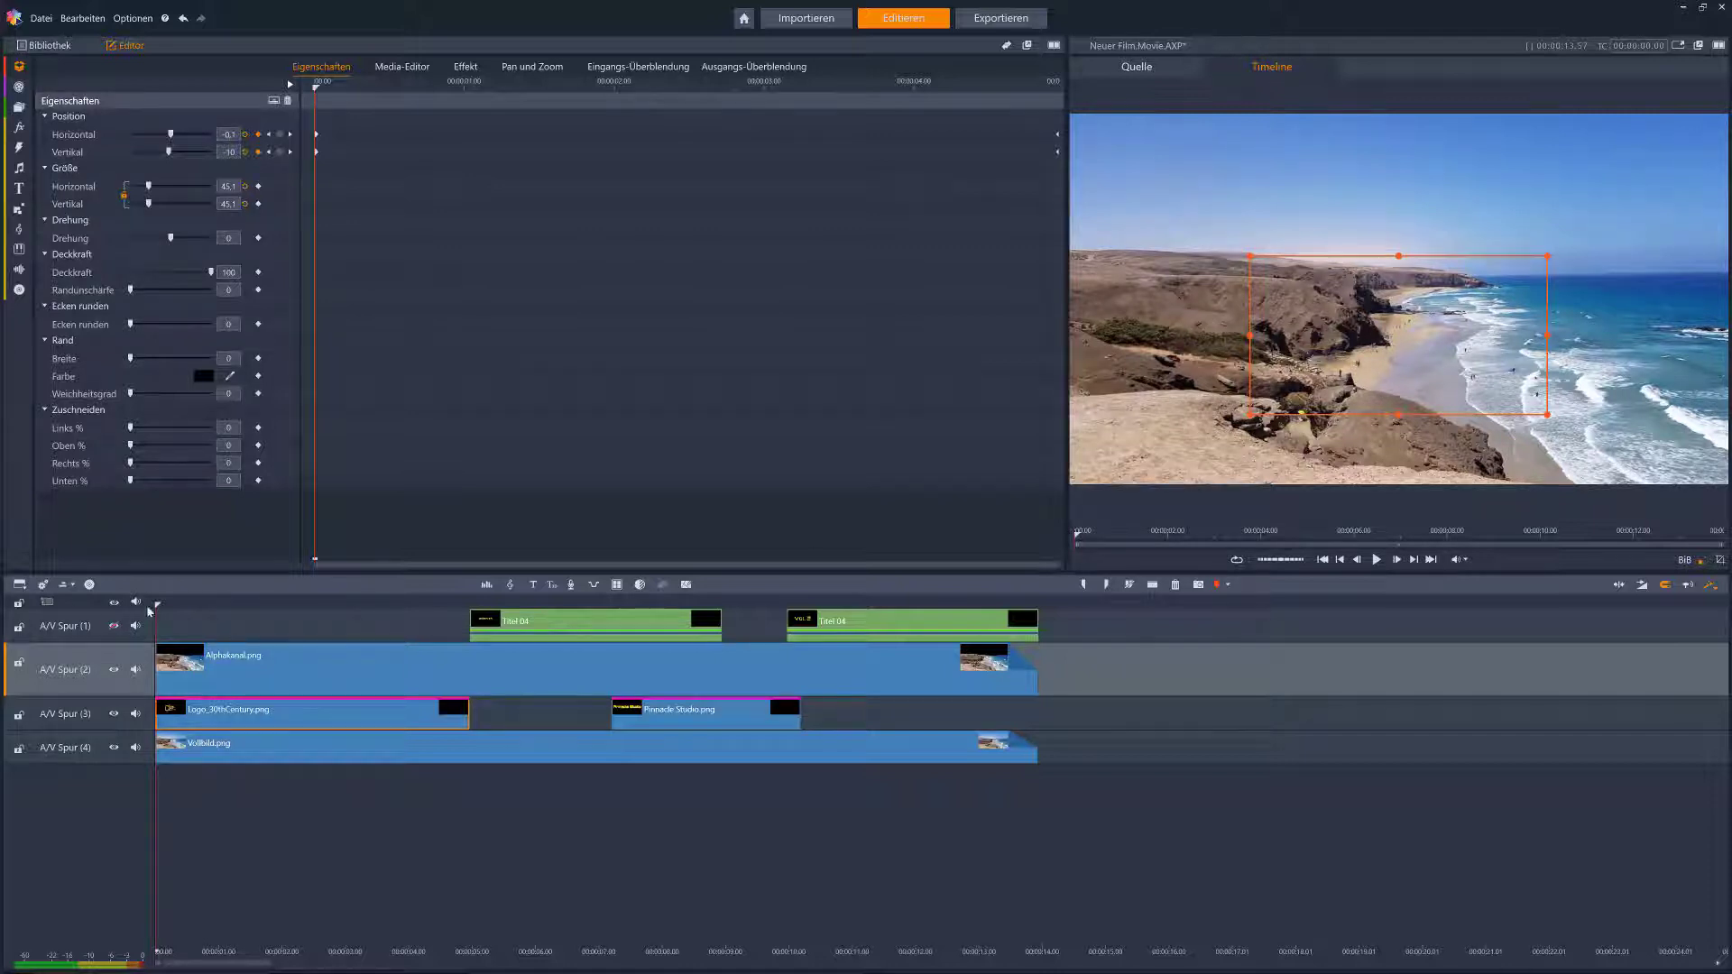
pyautogui.moveTo(176, 613); pyautogui.dragTo(194, 668)
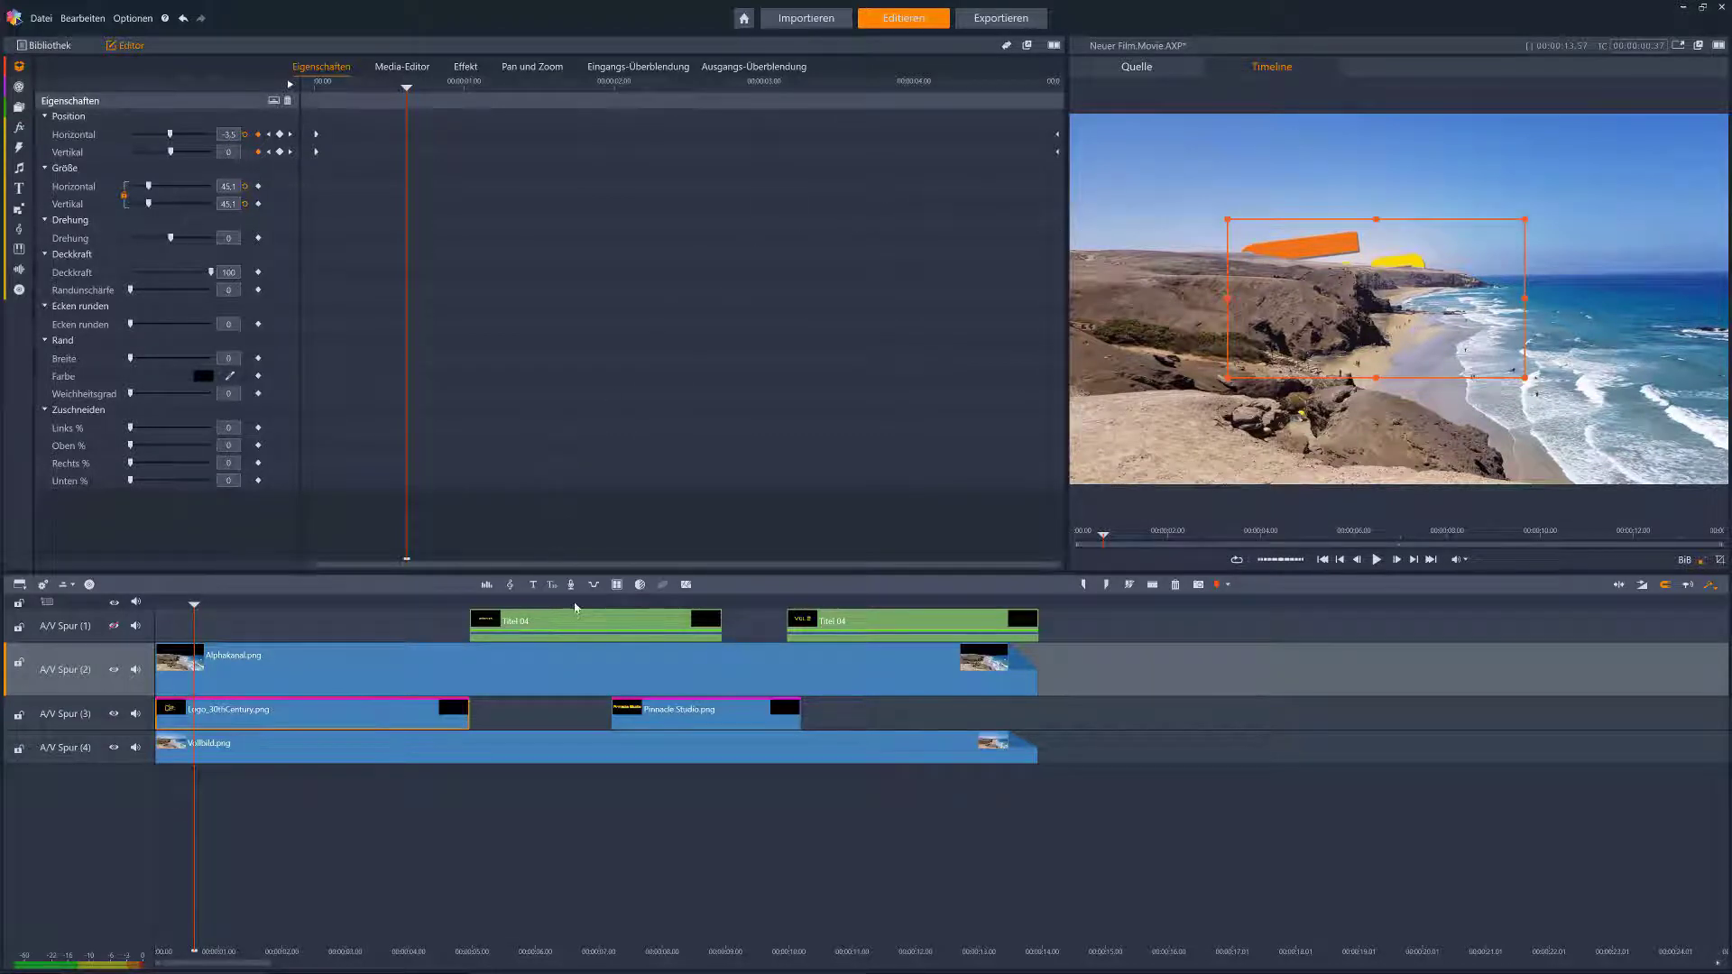
# Select the first Titel 04 clip and scrub the playhead through the Pinnacle Studio lettering around eight seconds
pyautogui.click(617, 615)
pyautogui.moveTo(469, 604); pyautogui.dragTo(705, 614)
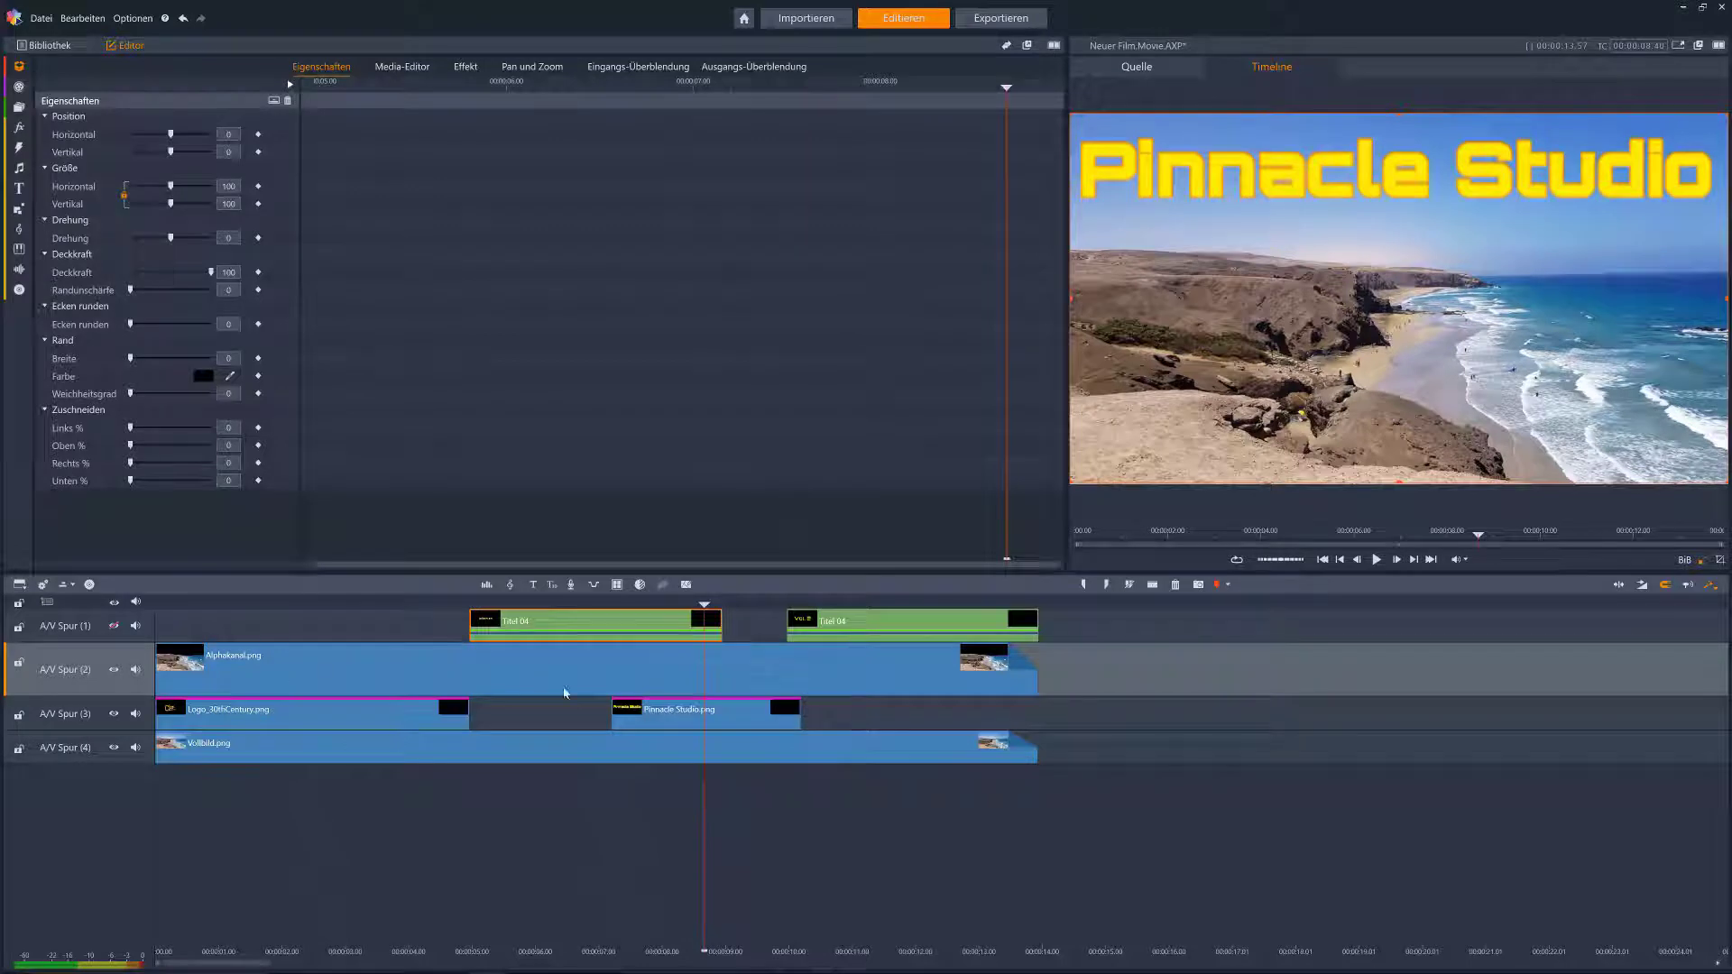
pyautogui.moveTo(705, 606); pyautogui.dragTo(684, 606)
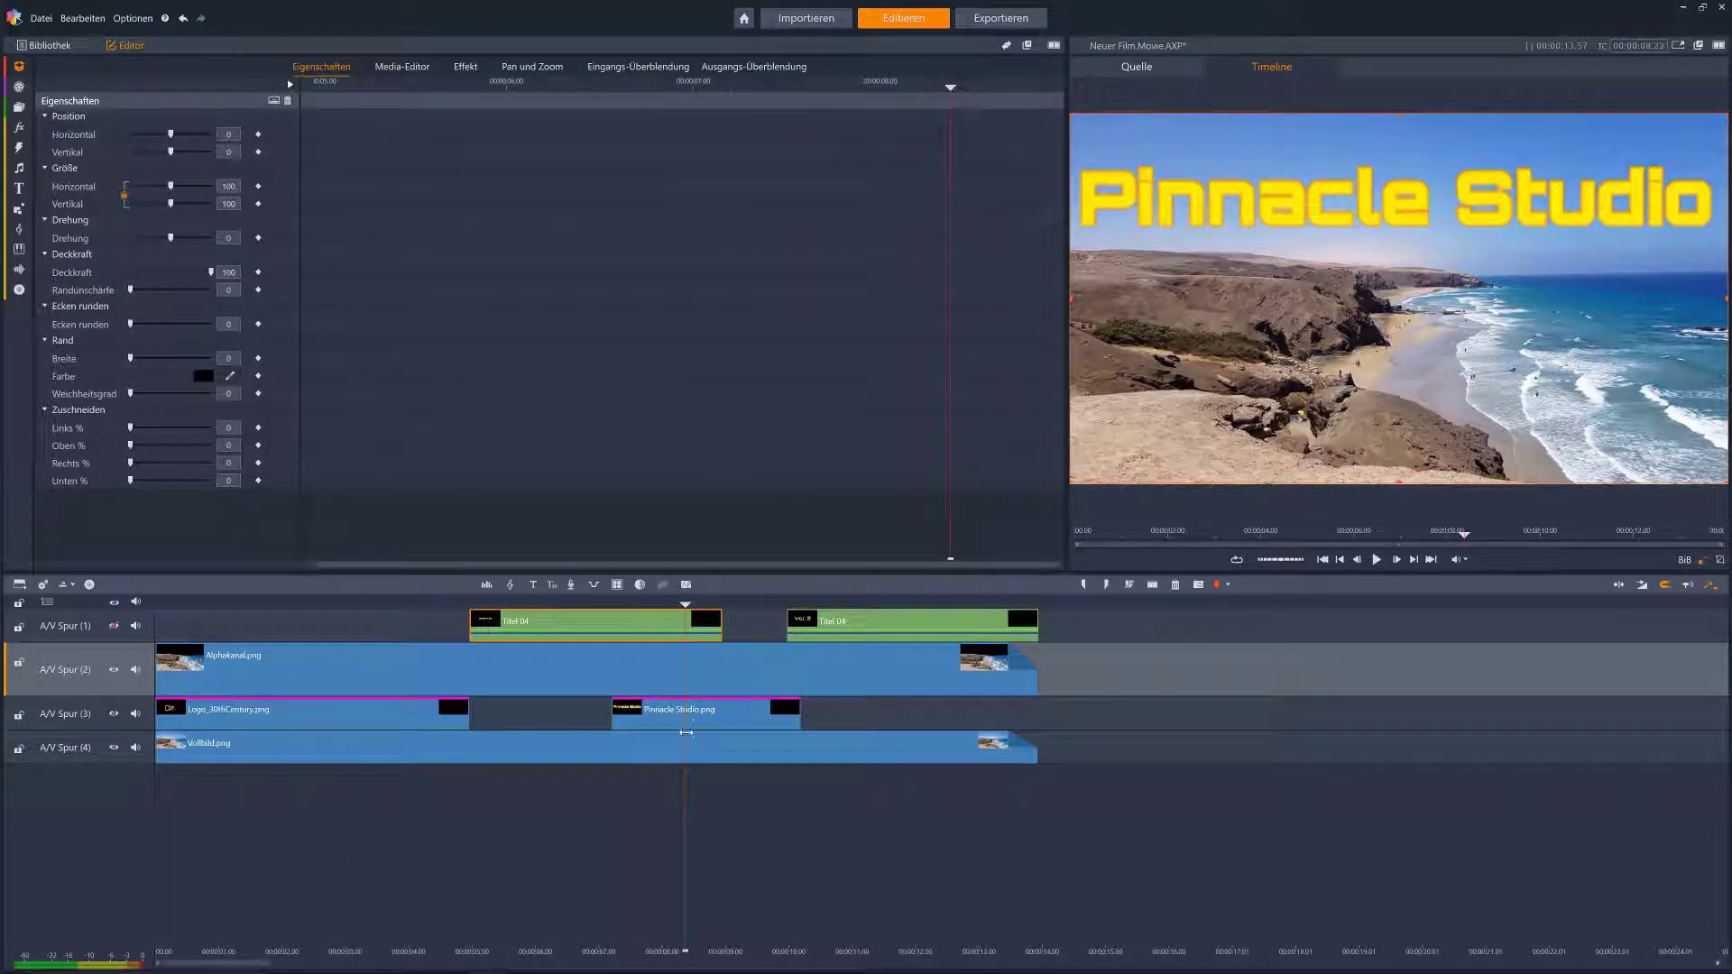
pyautogui.moveTo(686, 733); pyautogui.dragTo(691, 712)
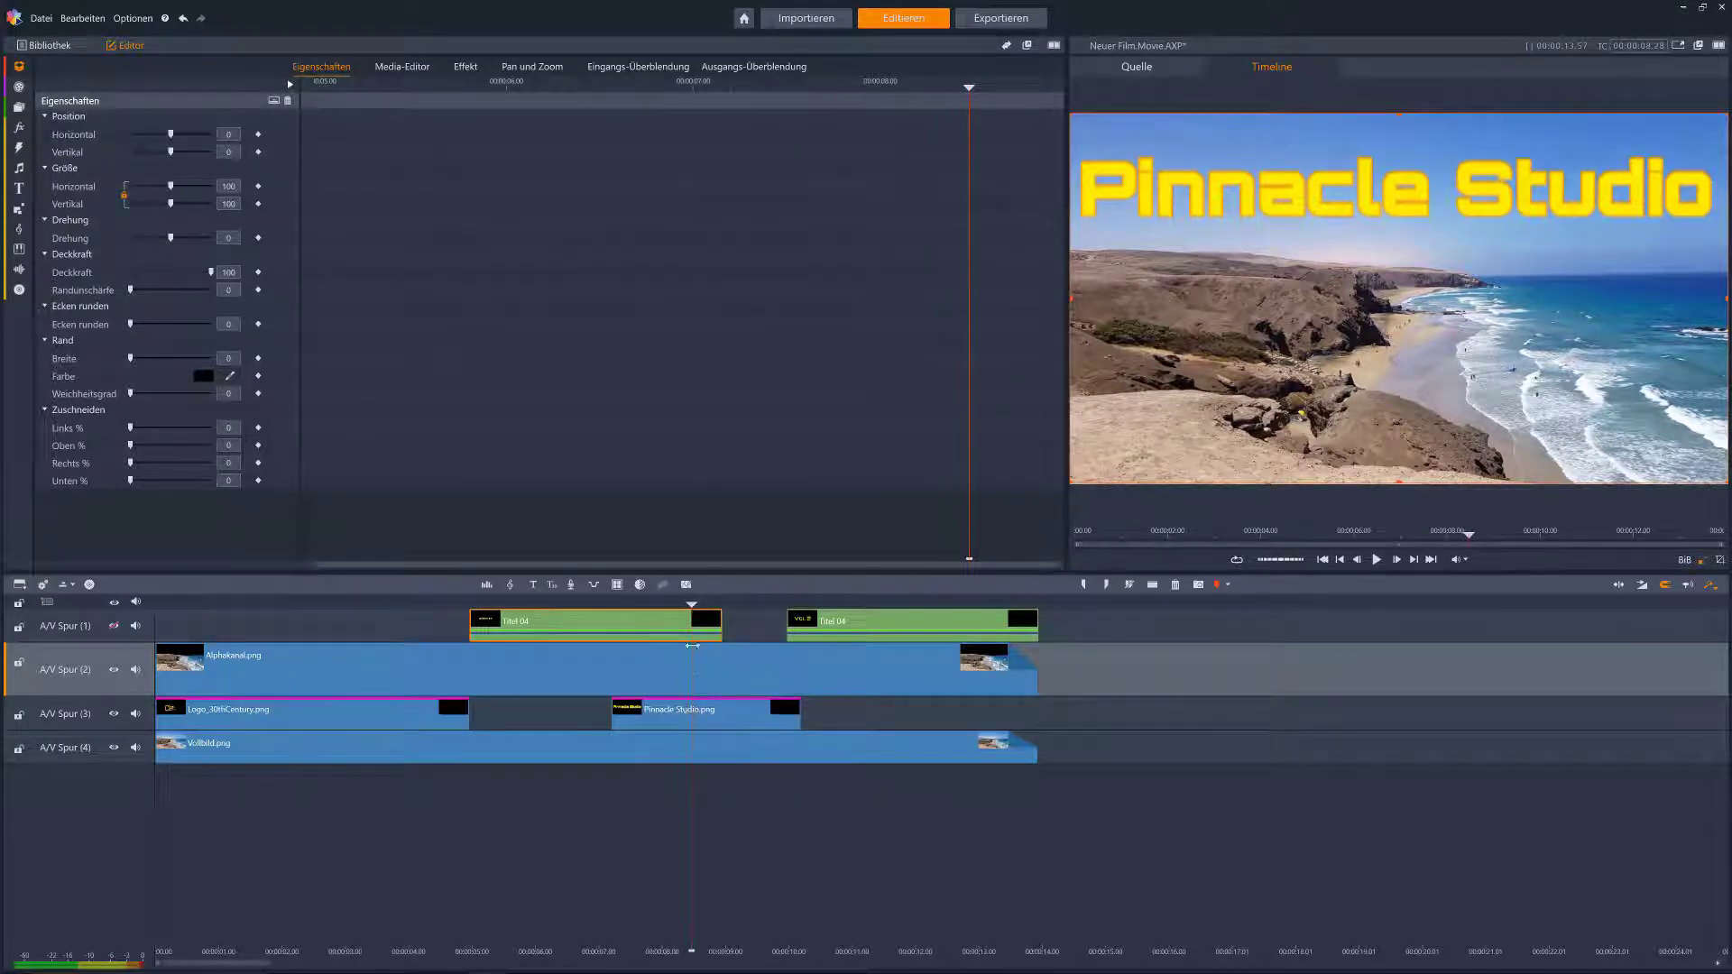
pyautogui.moveTo(688, 603); pyautogui.dragTo(684, 759)
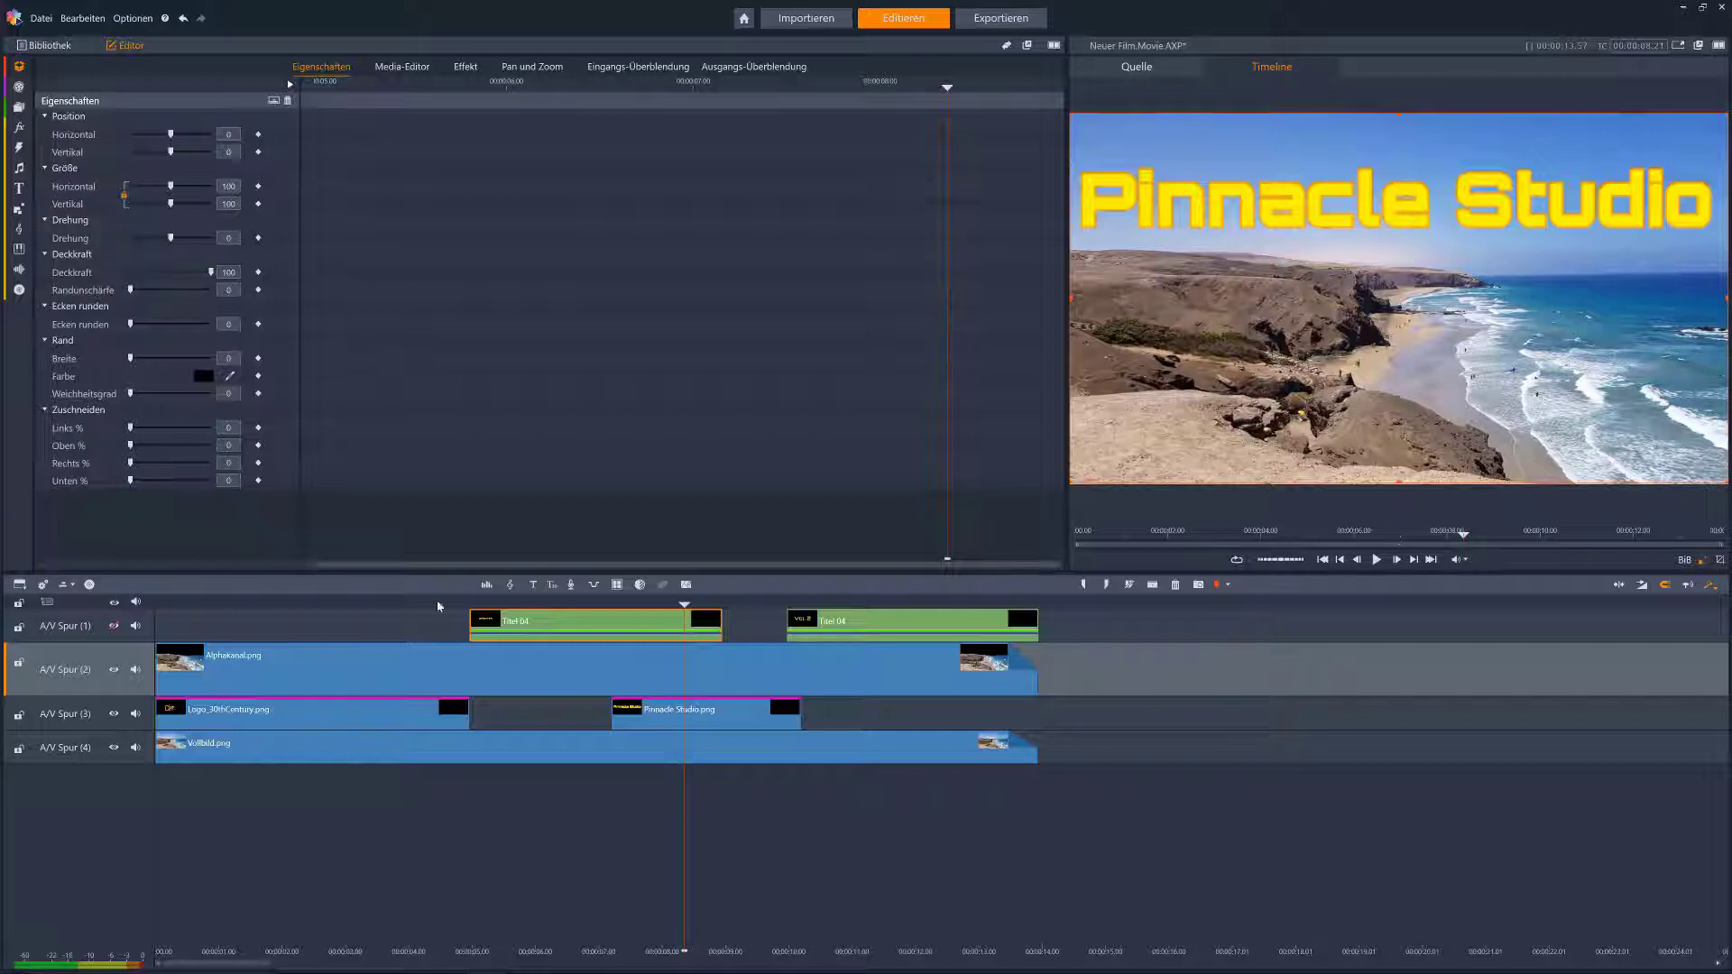
# Show A/V Spur (1) again and scrub over the beginning of its first Titel 04 clip
pyautogui.click(480, 604)
pyautogui.moveTo(485, 605); pyautogui.dragTo(530, 604)
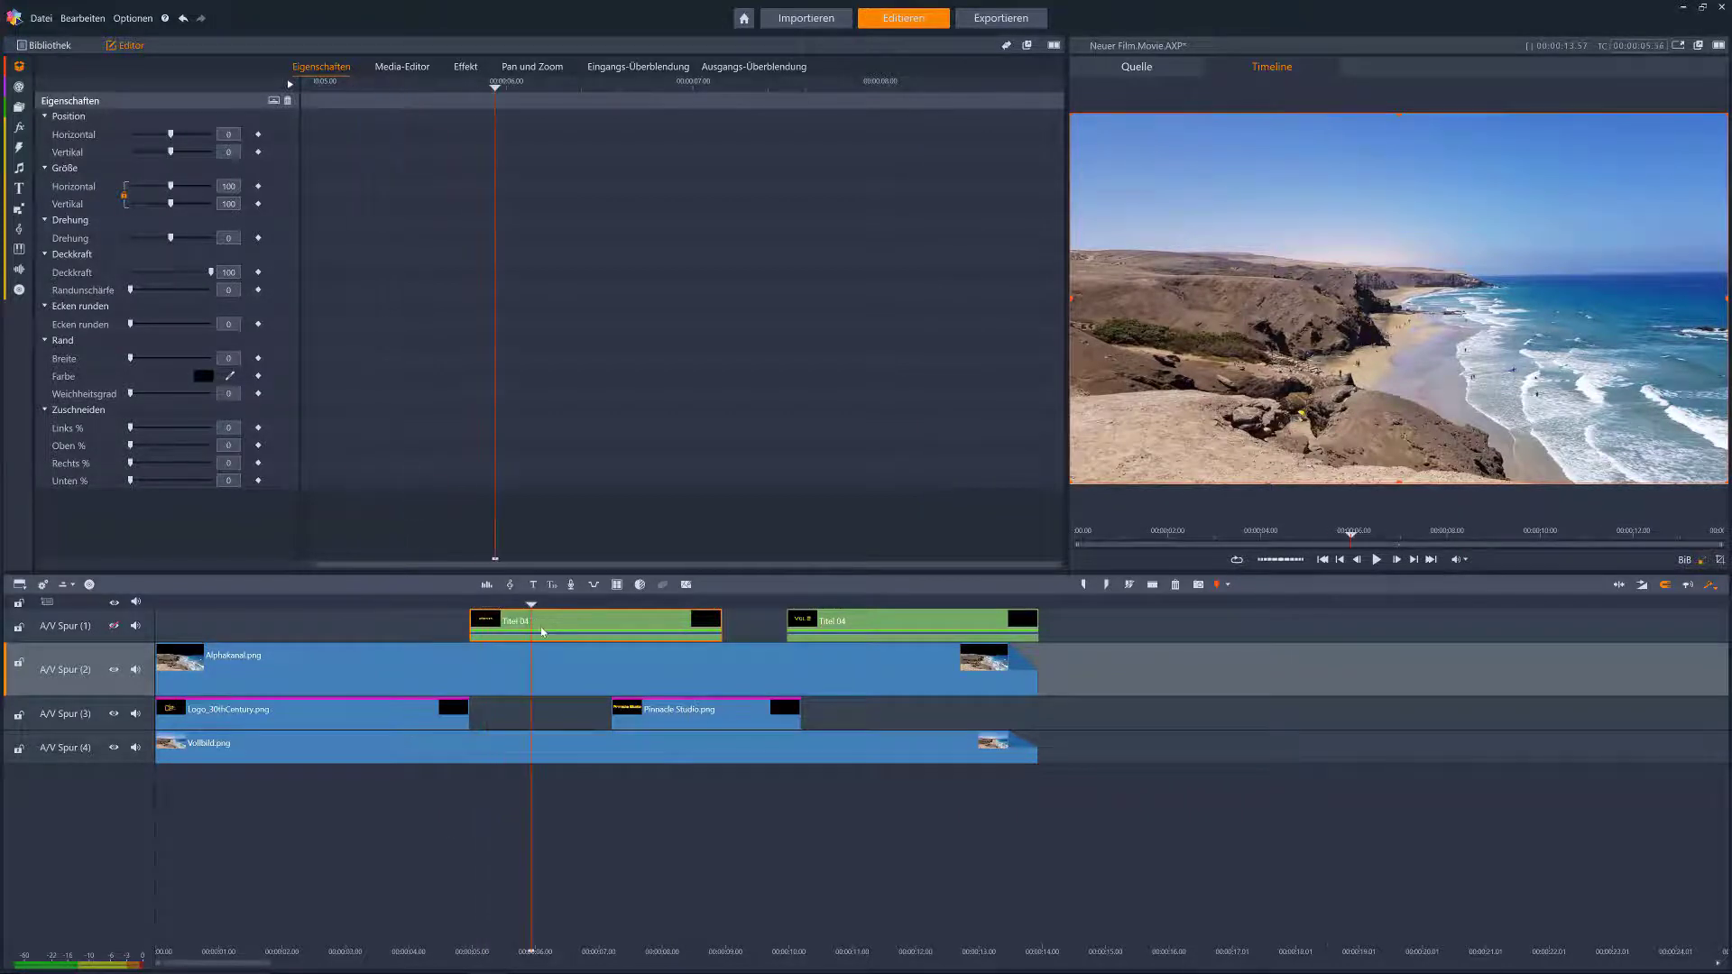
pyautogui.click(115, 626)
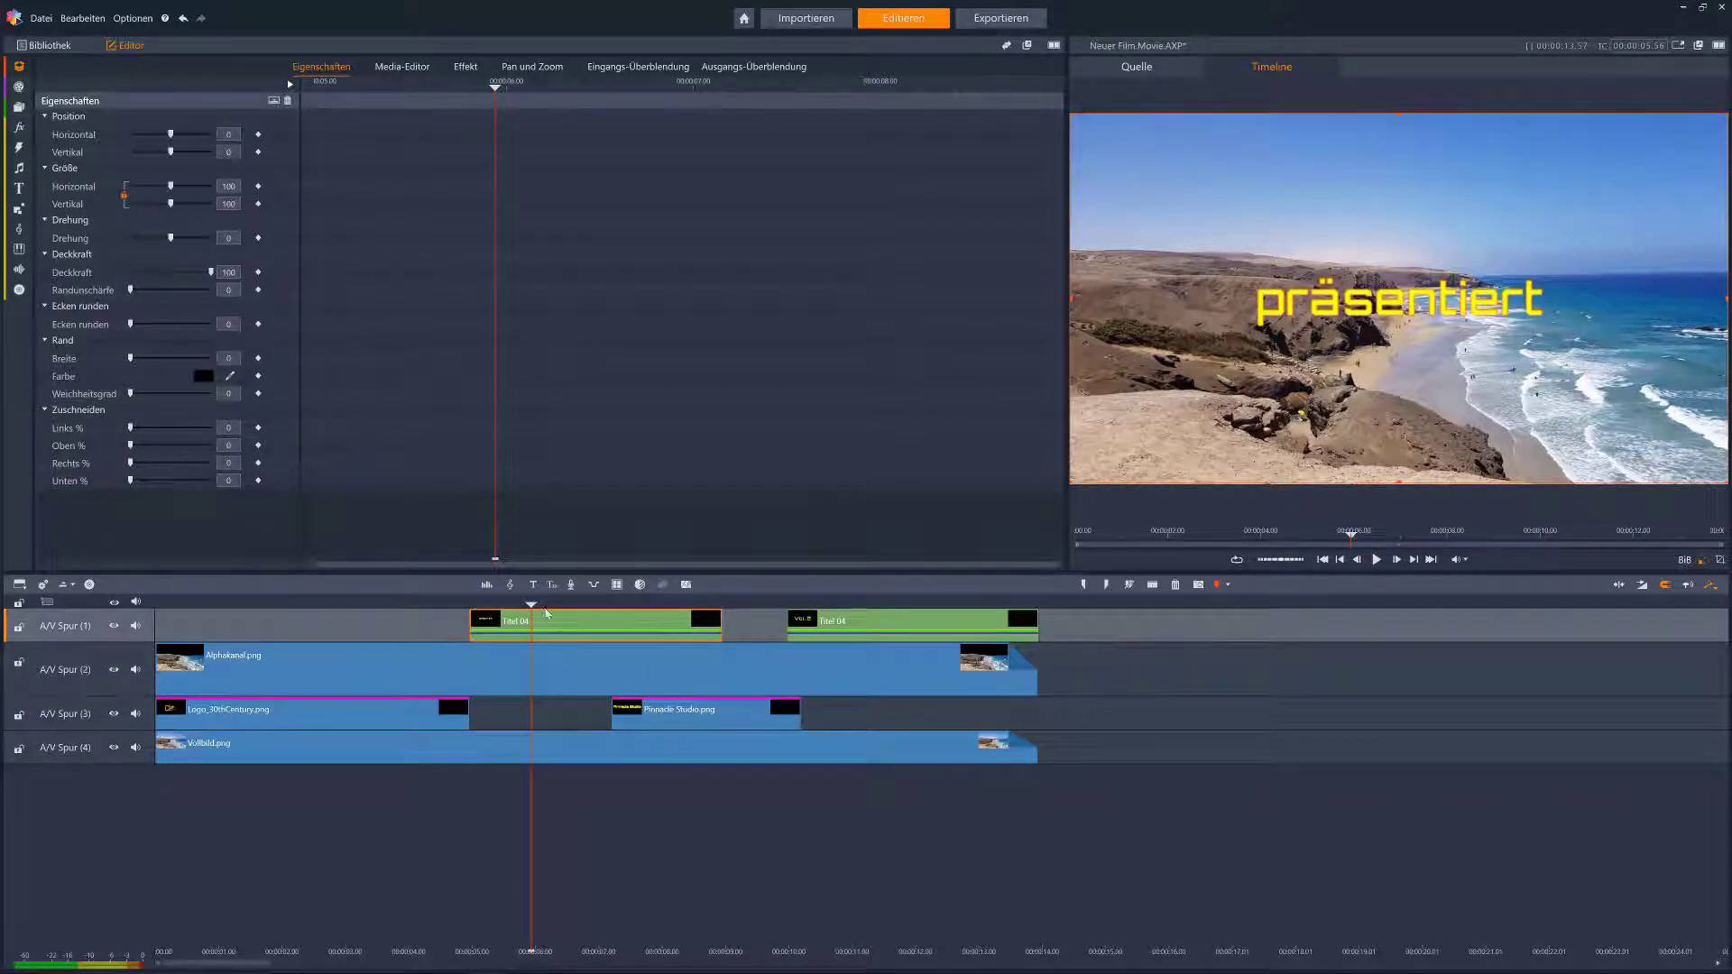
pyautogui.moveTo(528, 603); pyautogui.dragTo(524, 603)
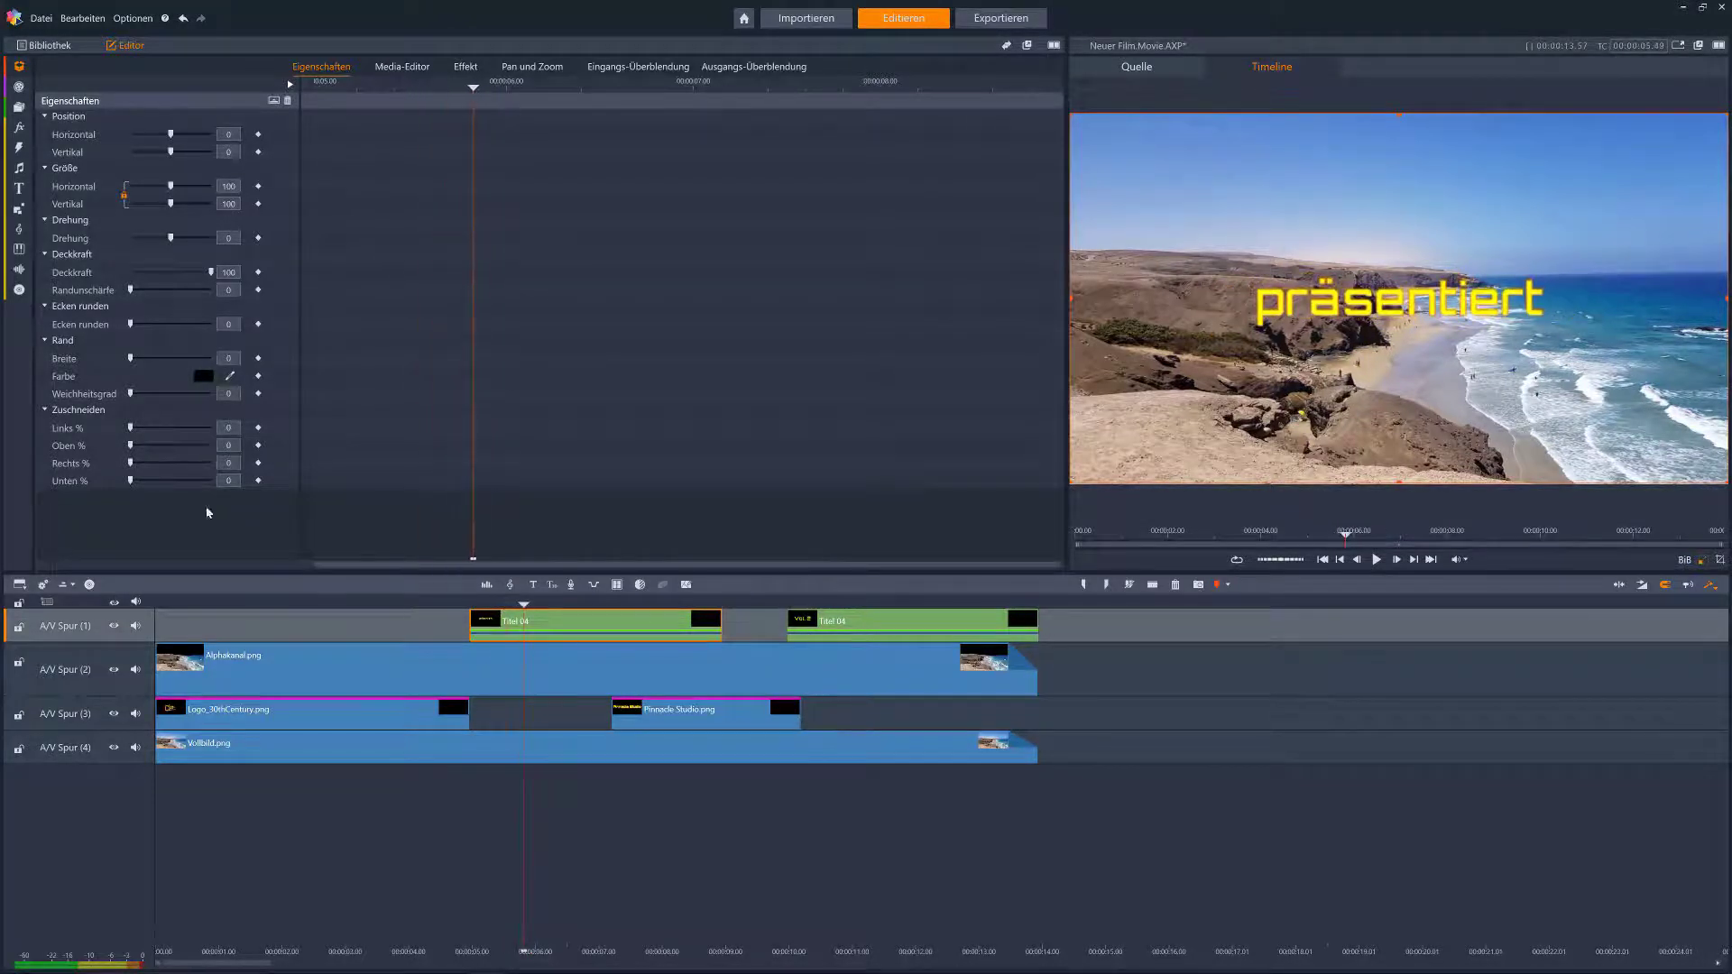
# Add the favourite title Titel 04 from the title library to A/V Spur (1), before the existing title clips near the timeline start
pyautogui.moveTo(38, 279)
pyautogui.moveTo(19, 188)
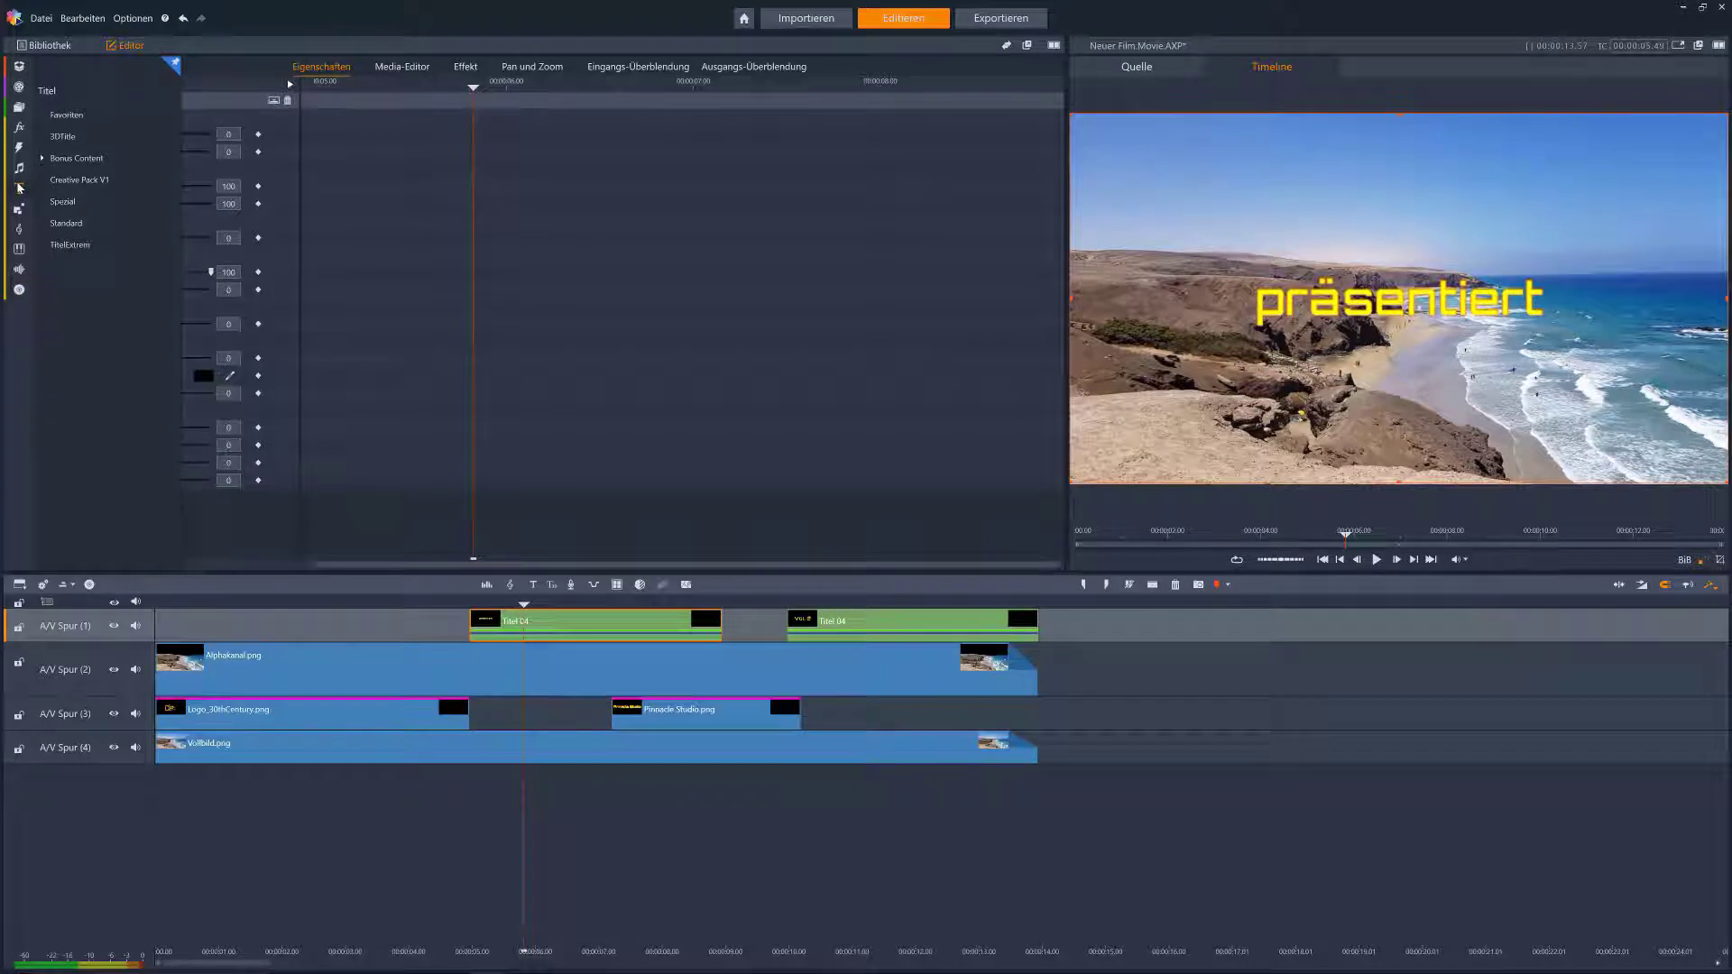
pyautogui.click(19, 188)
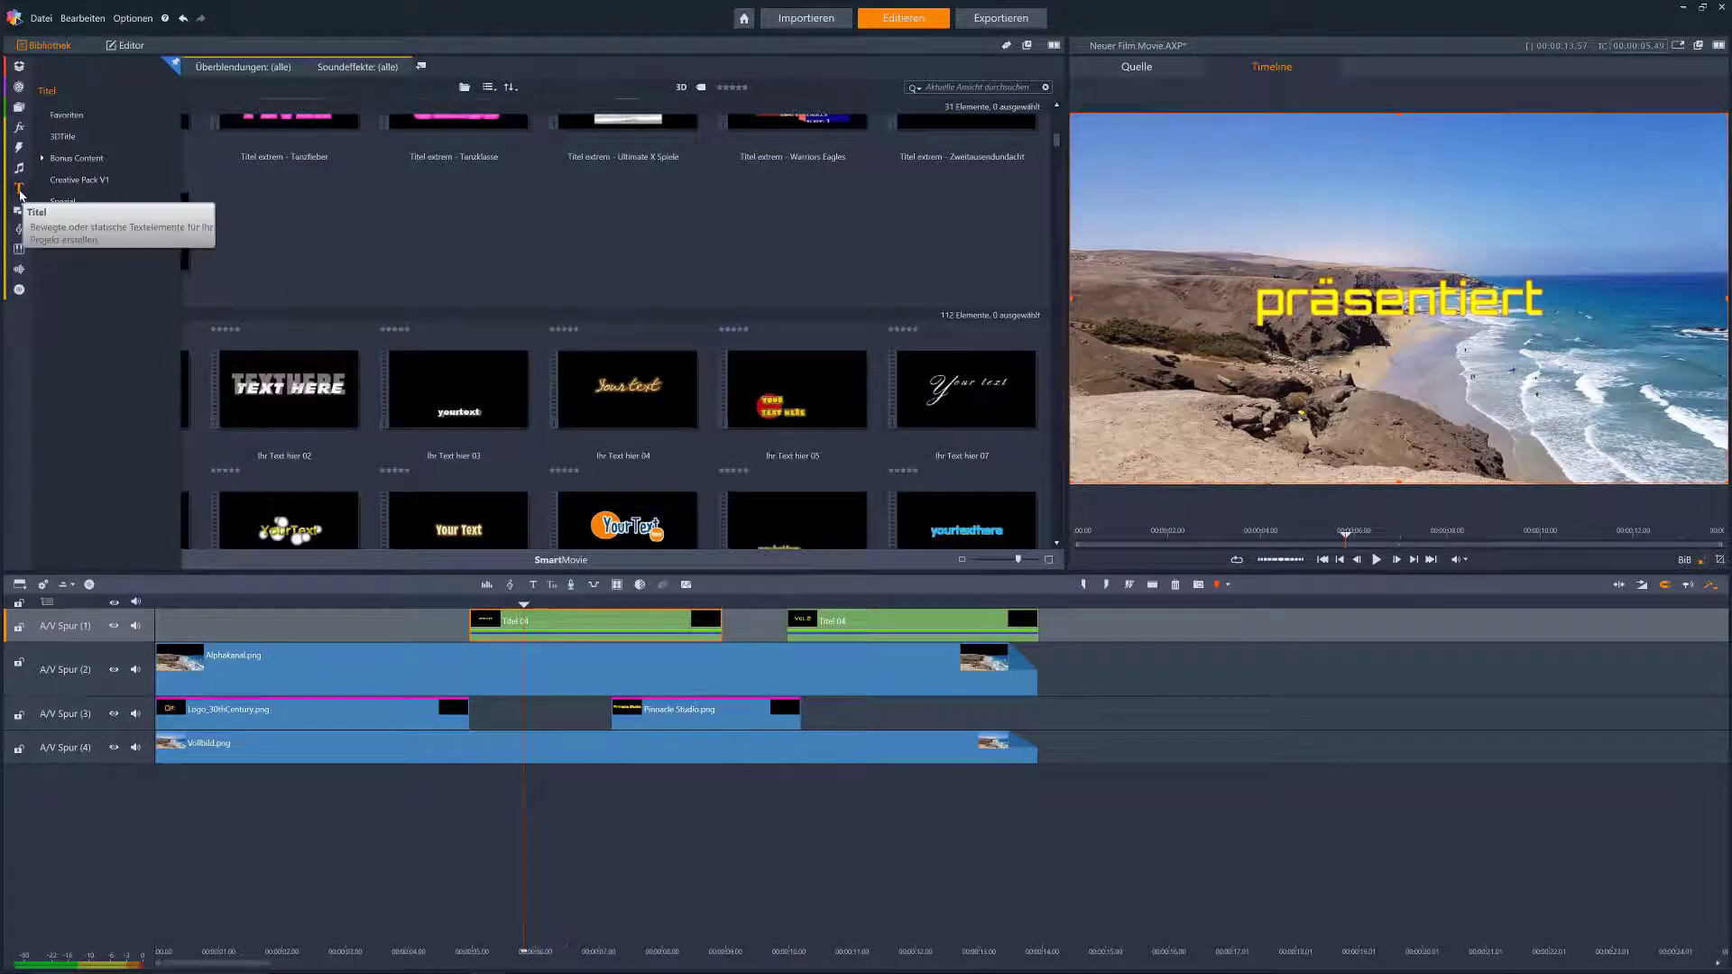
pyautogui.scroll(10, 622, 253)
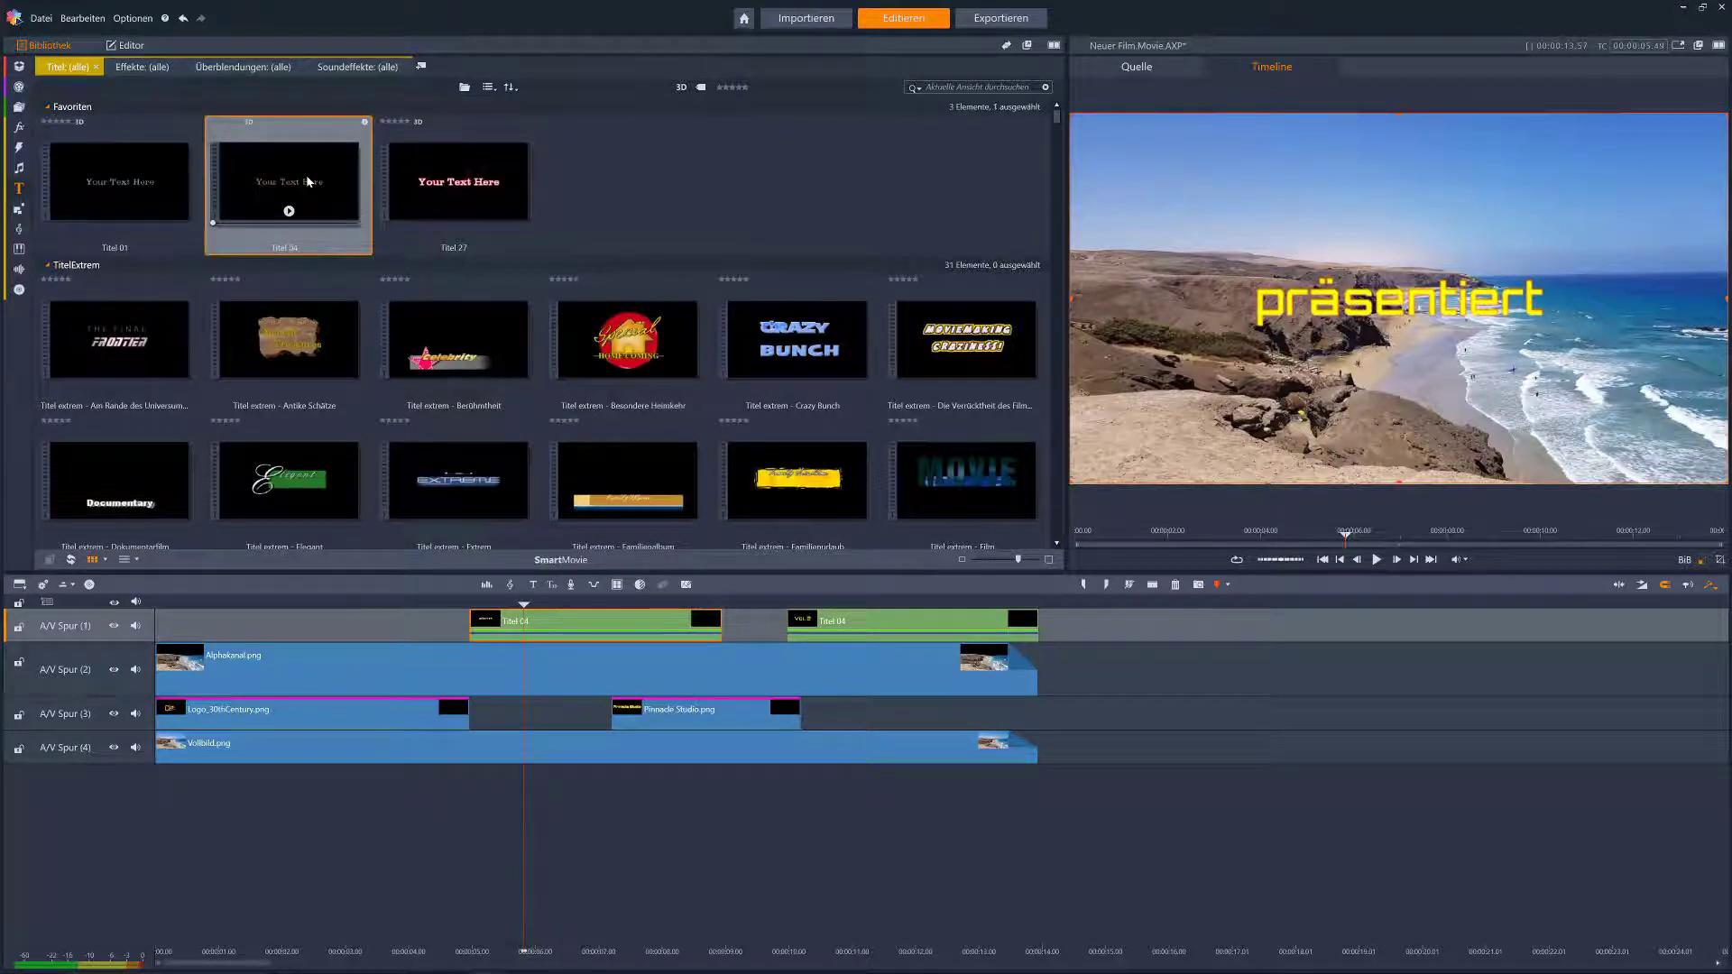
pyautogui.moveTo(308, 182); pyautogui.dragTo(196, 632)
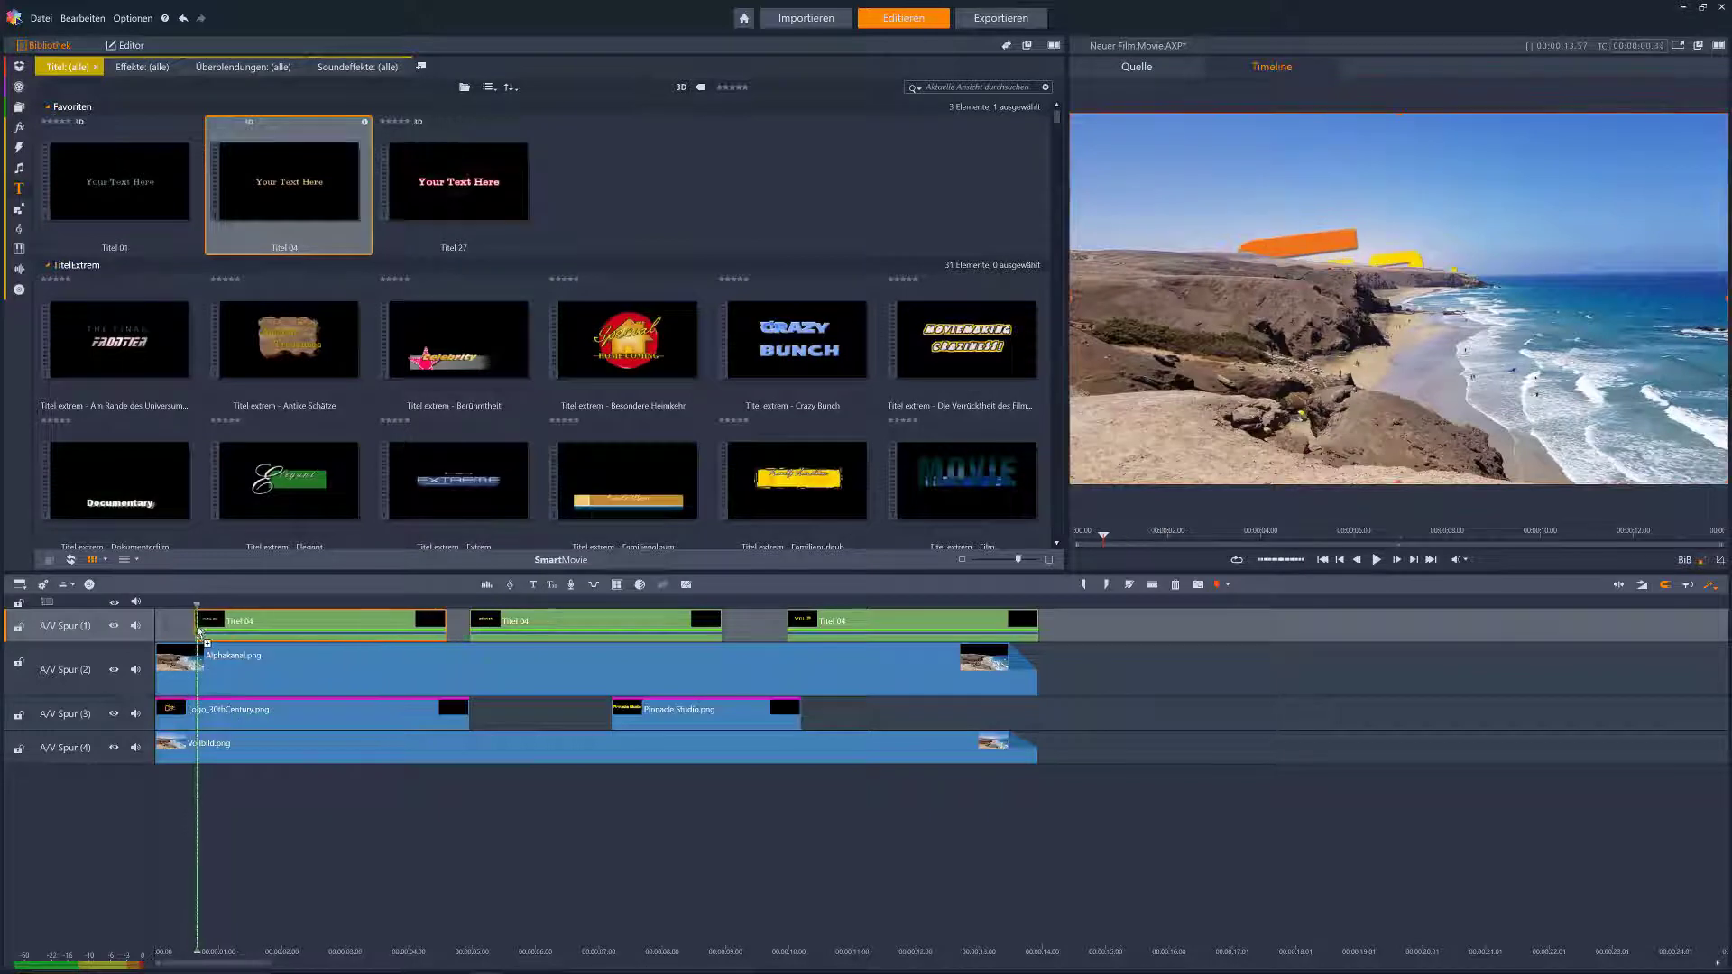
# Open the added Titel 04 clip for editing, replace its text with "präsentiert", and set the font to Orbitron
pyautogui.click(303, 602)
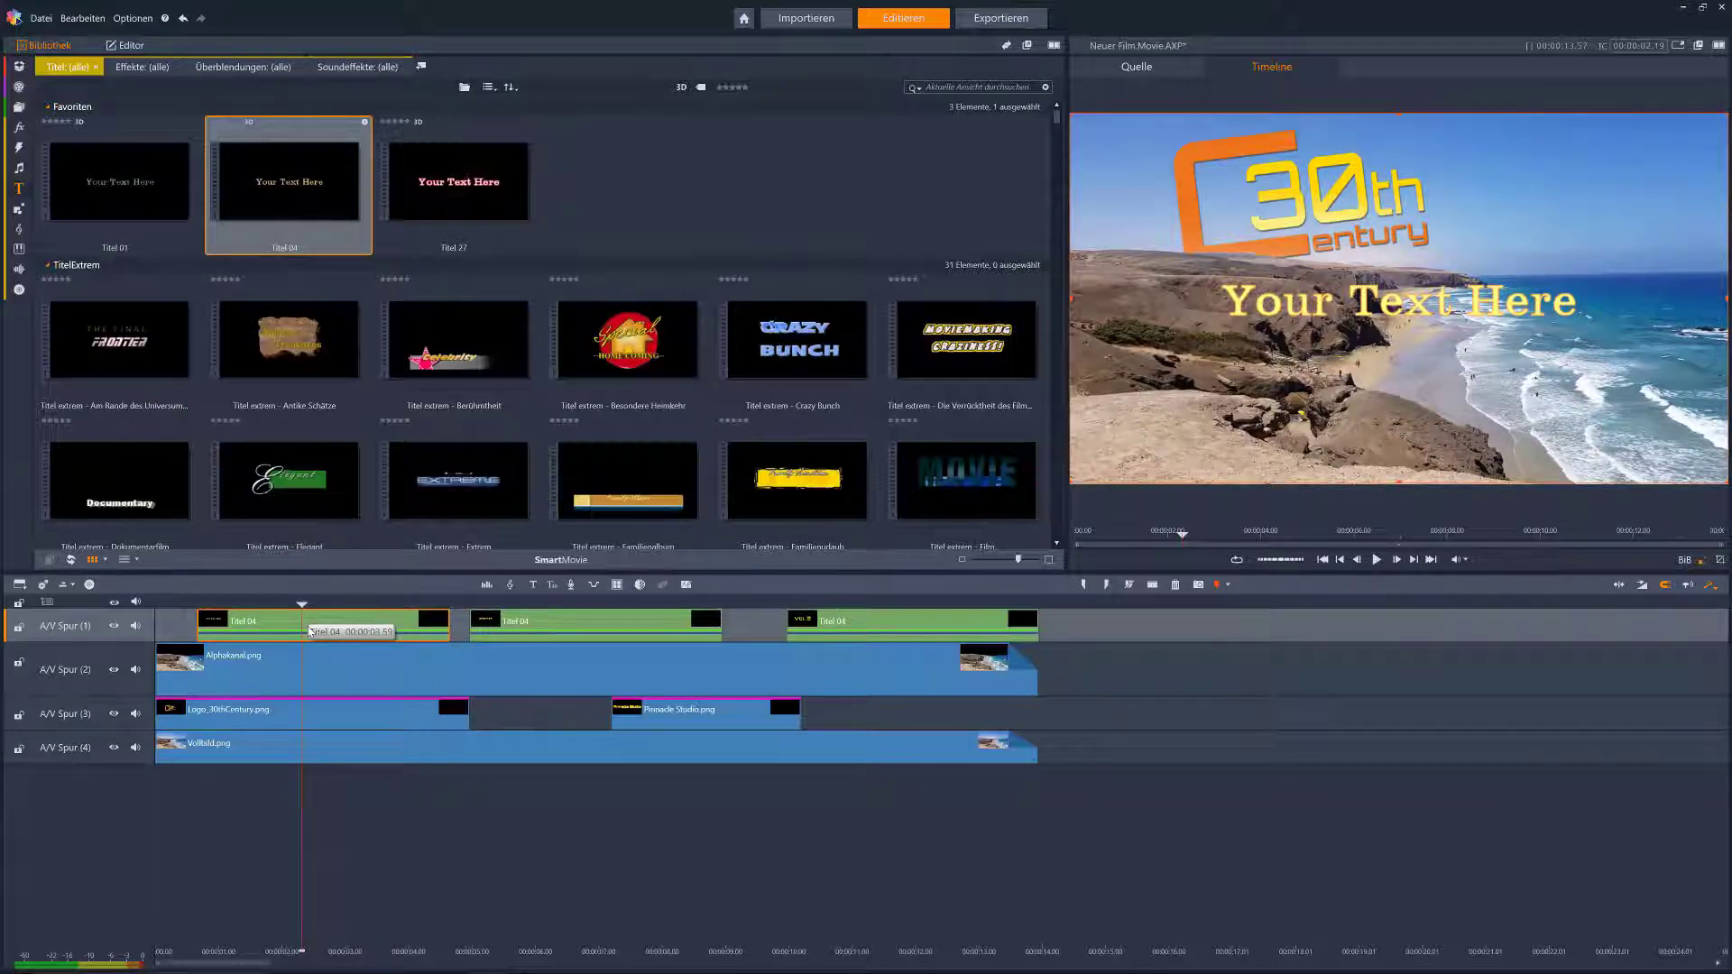
pyautogui.doubleClick(311, 630)
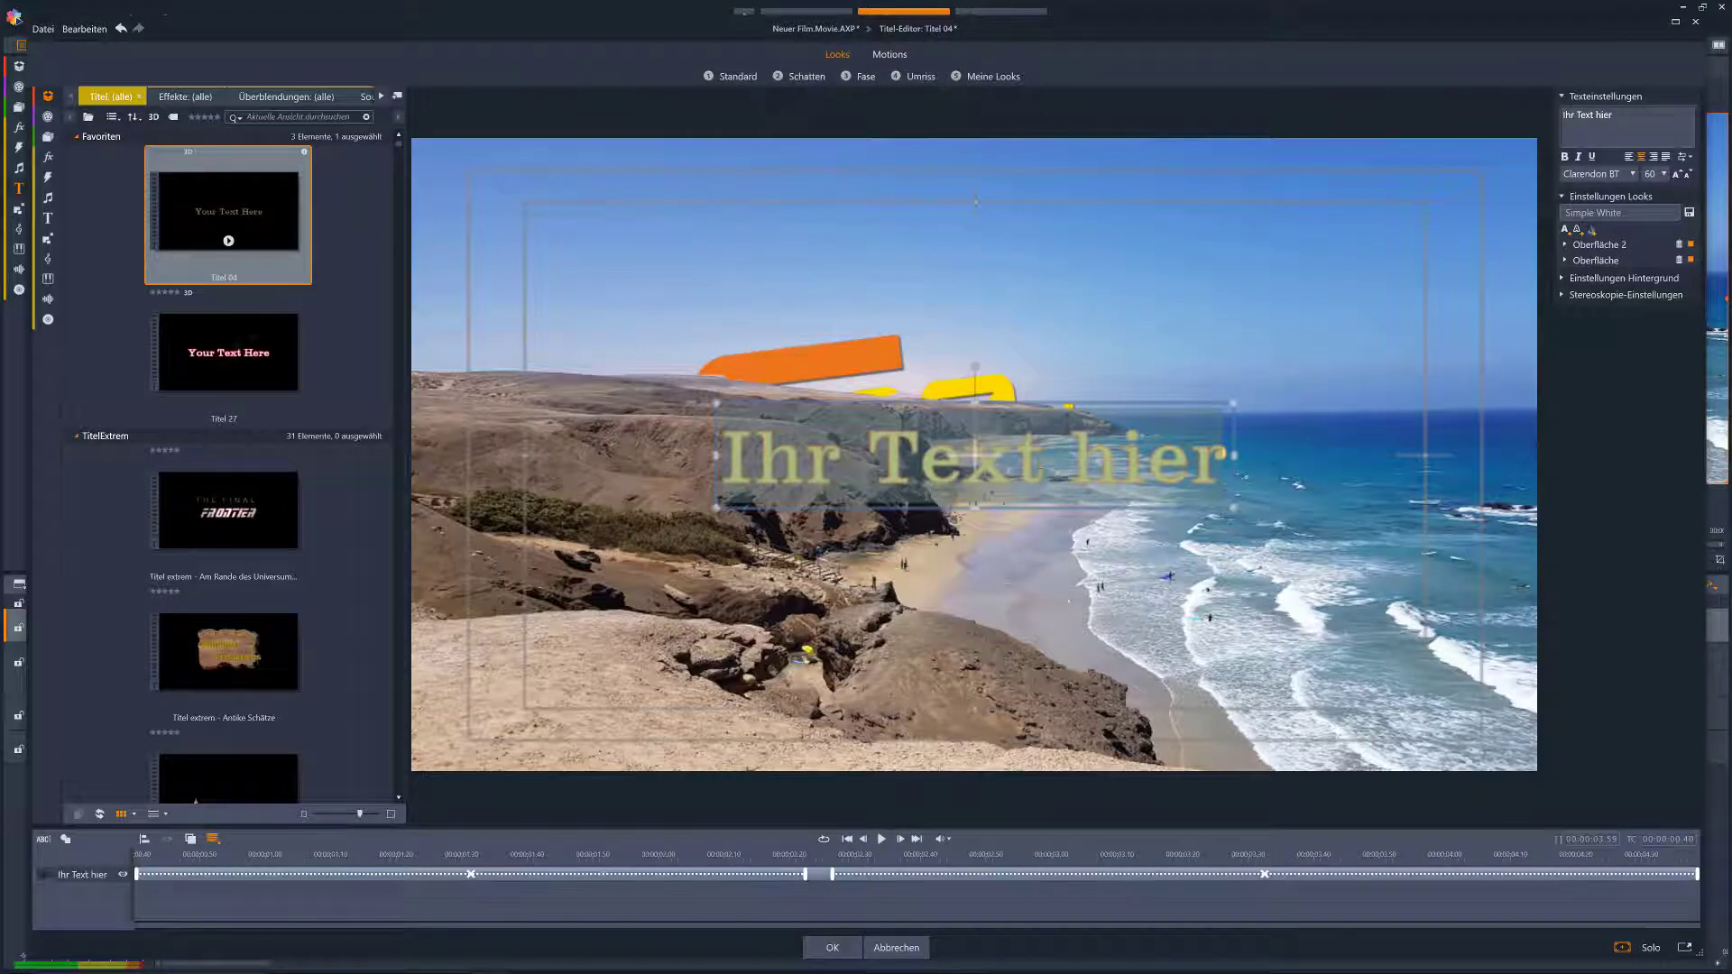
pyautogui.write('prä')
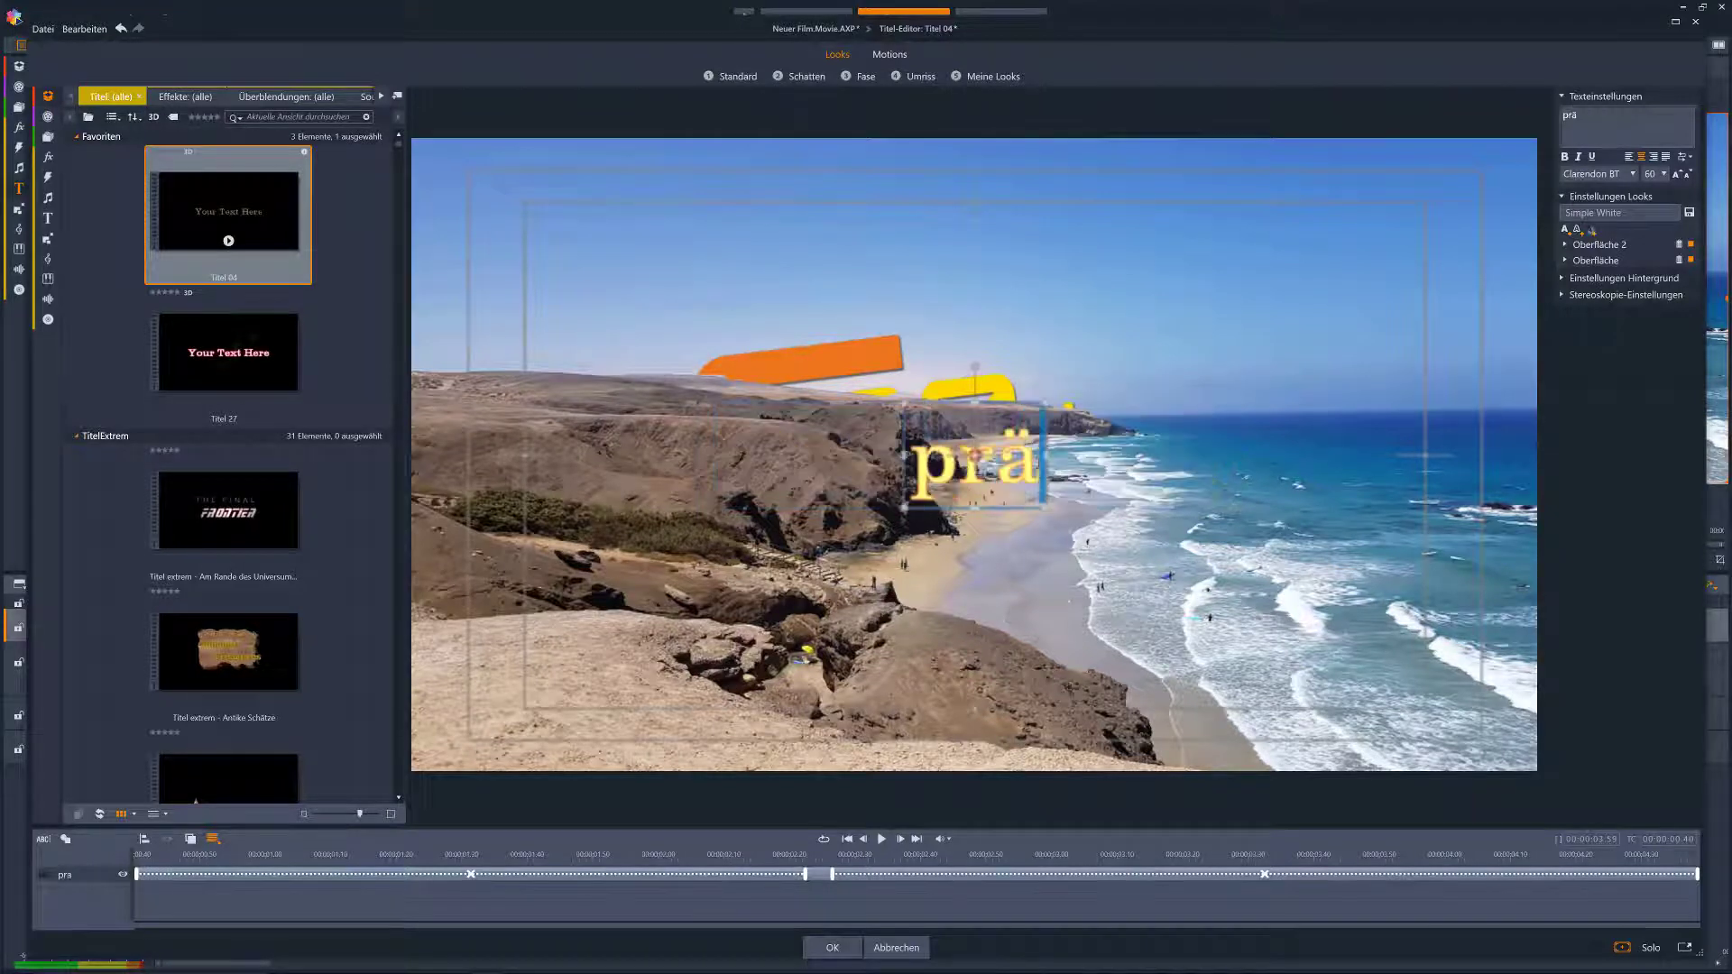
pyautogui.write('sentiert')
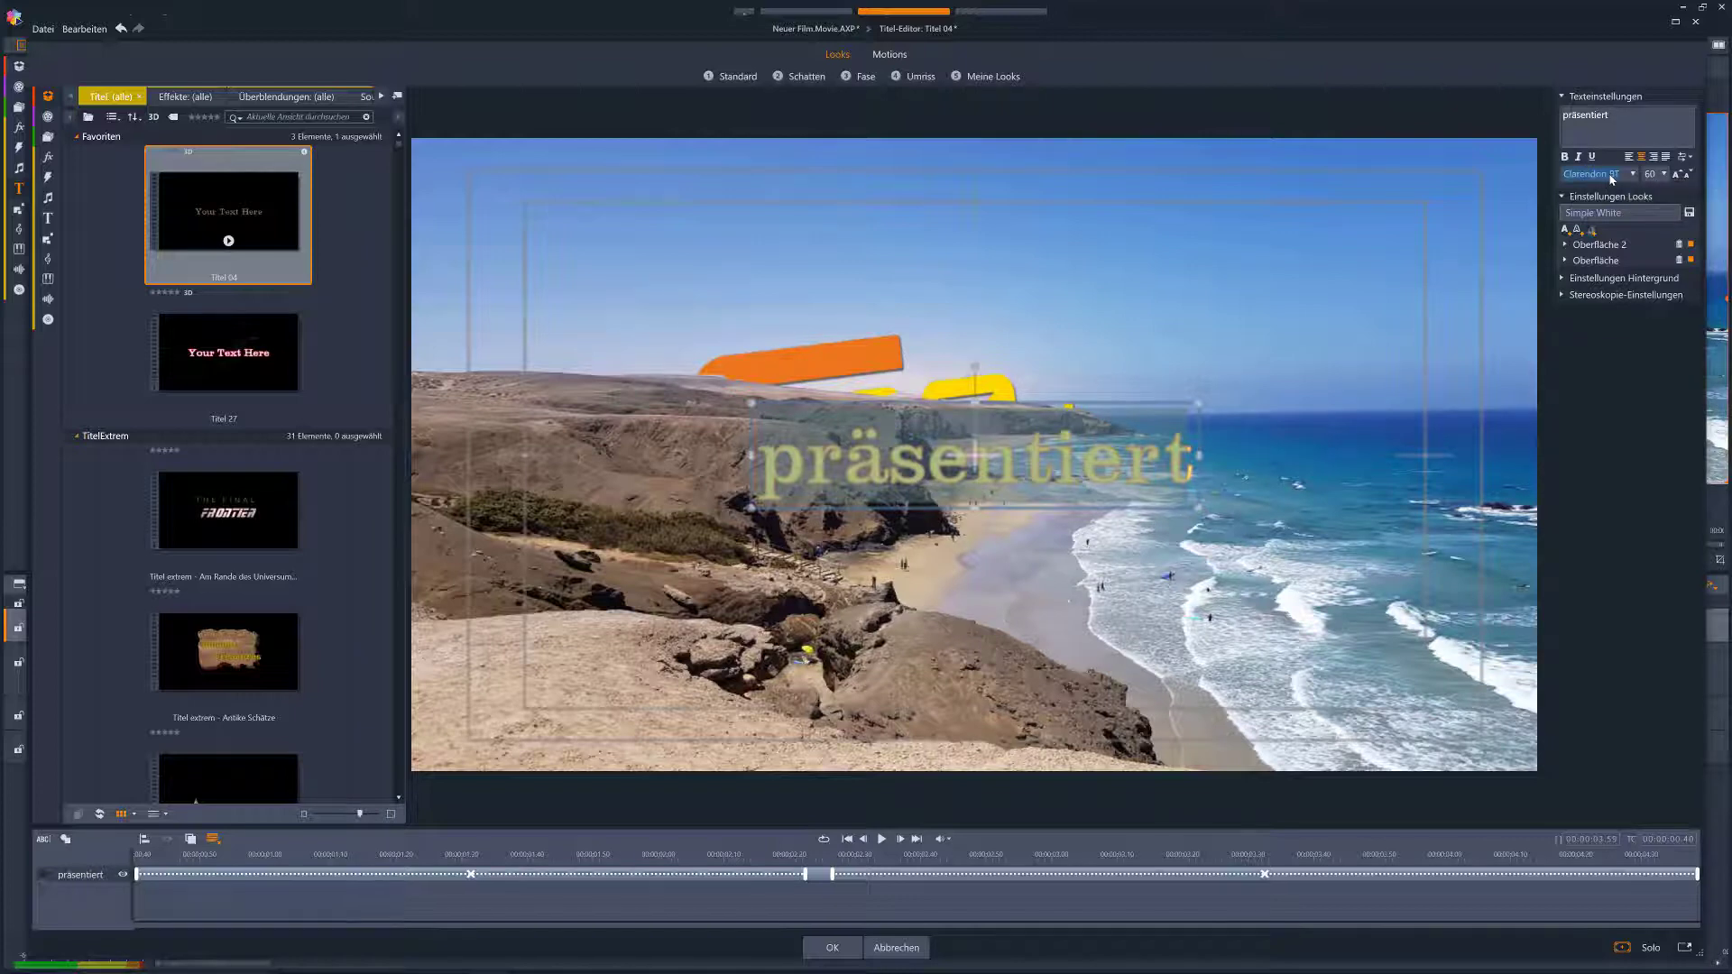
pyautogui.write('Orbitron')
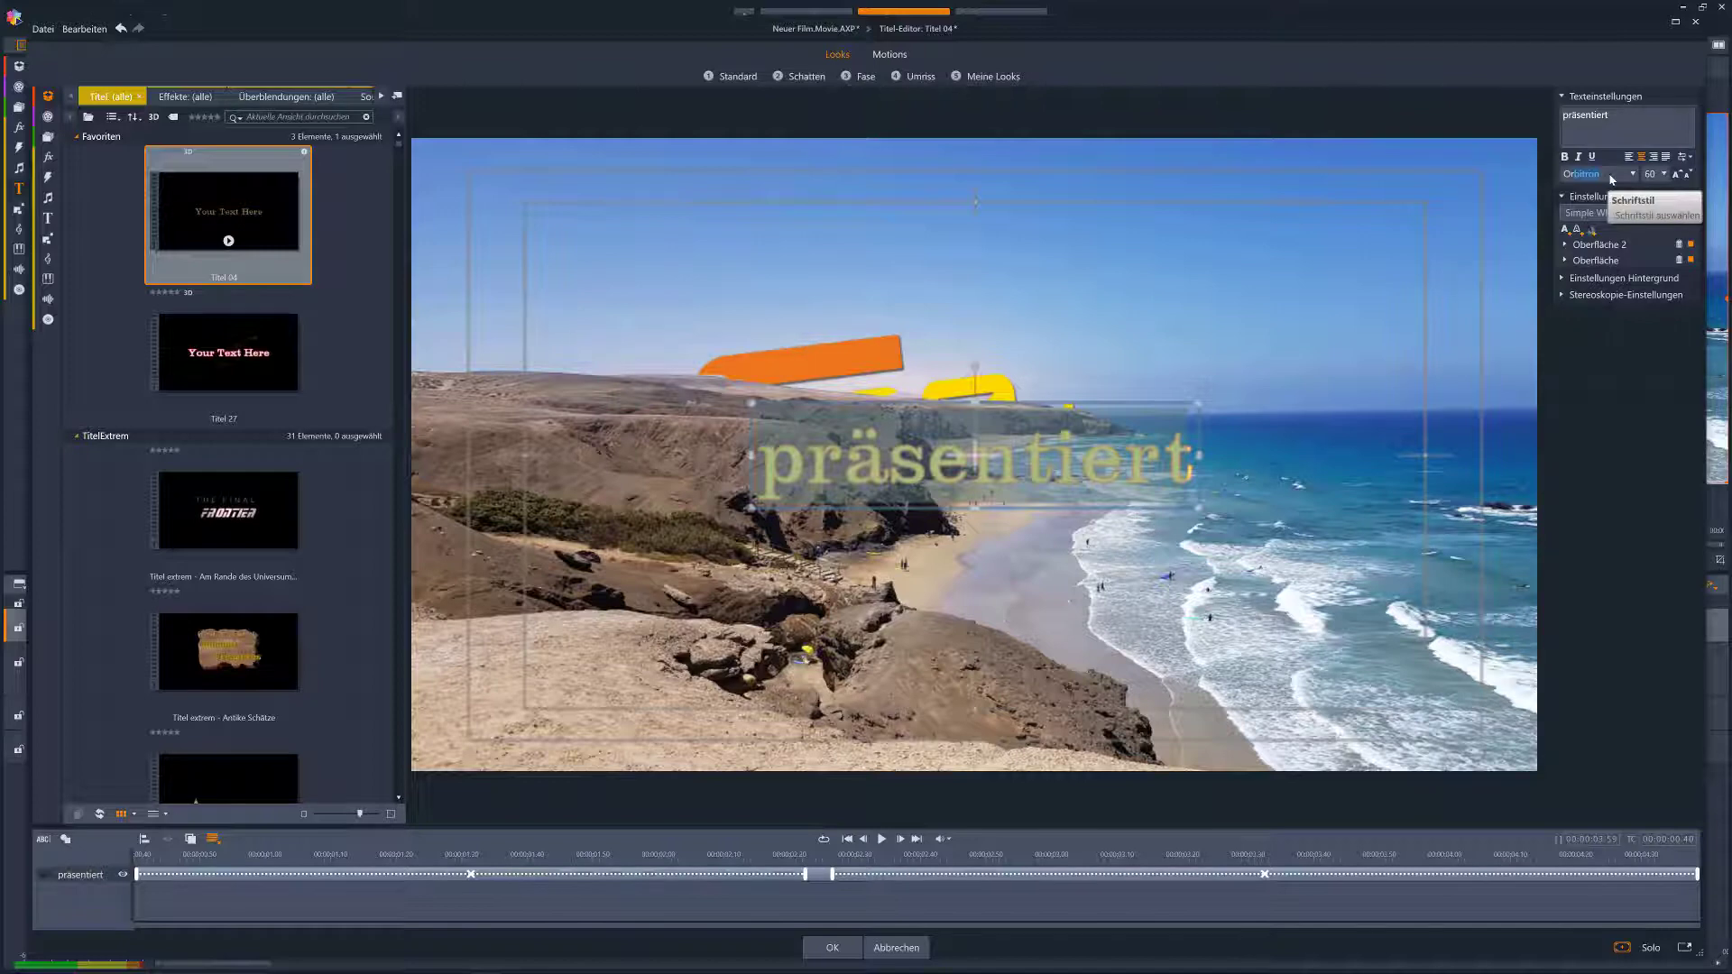
pyautogui.press('Return')
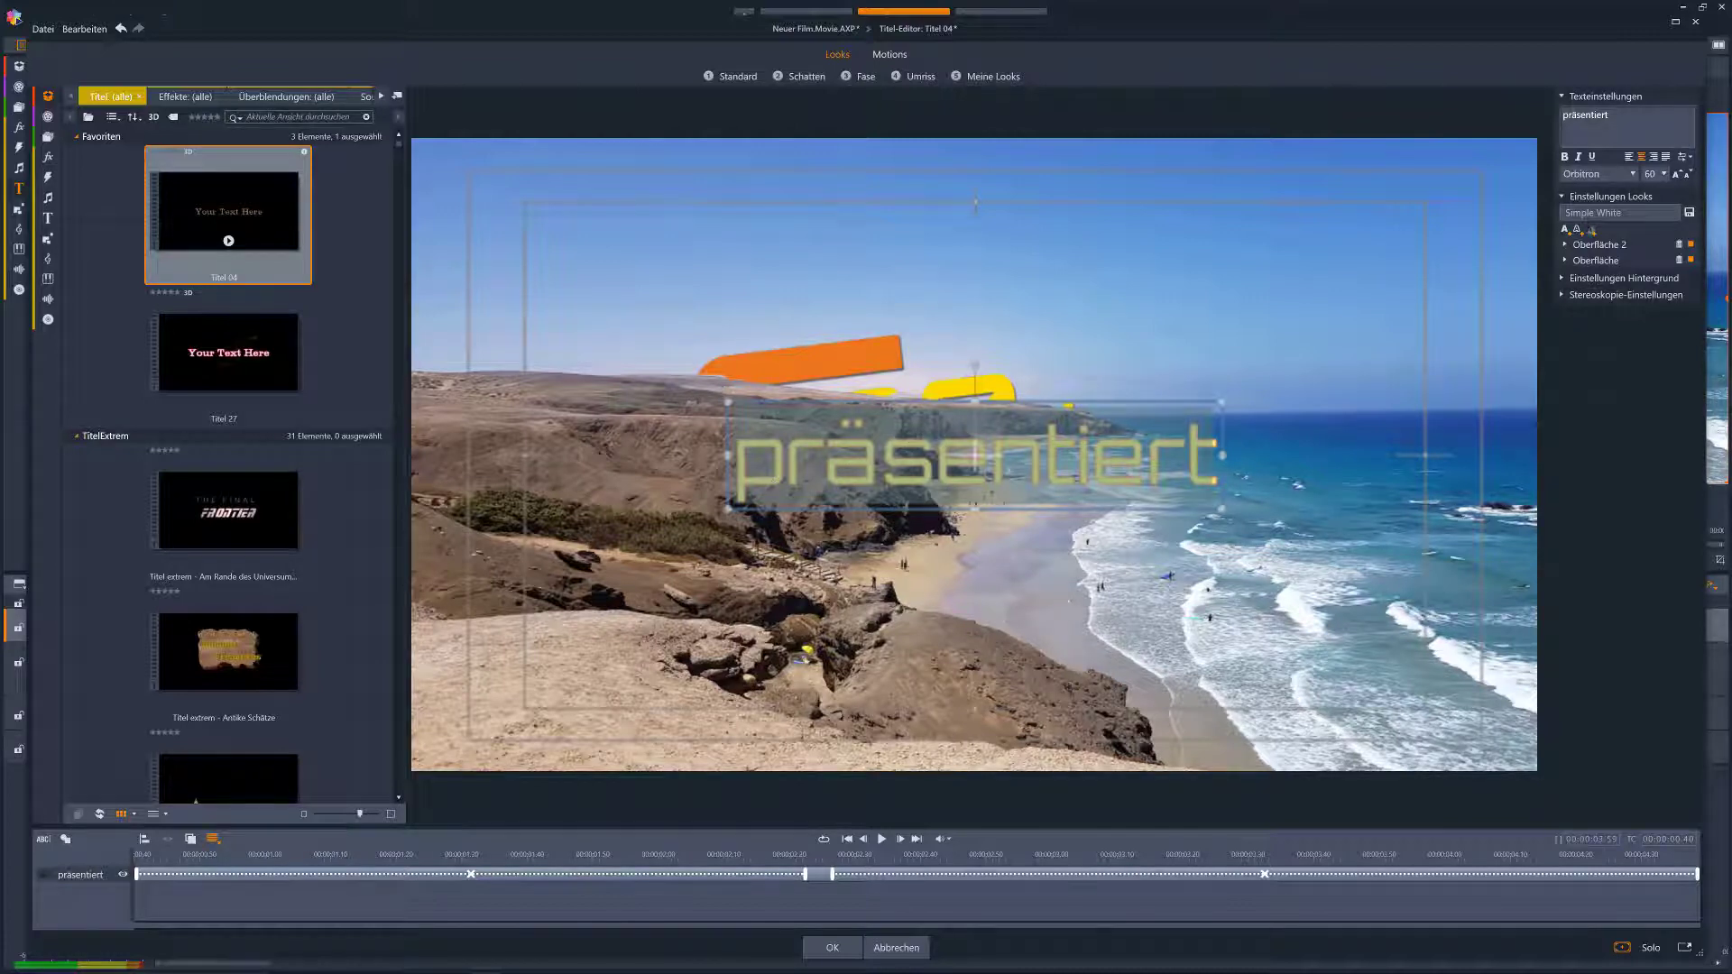
# Set the fill colour of the title's Oberfläche 2 to the yellow sampled from the logo in the preview
pyautogui.click(1565, 247)
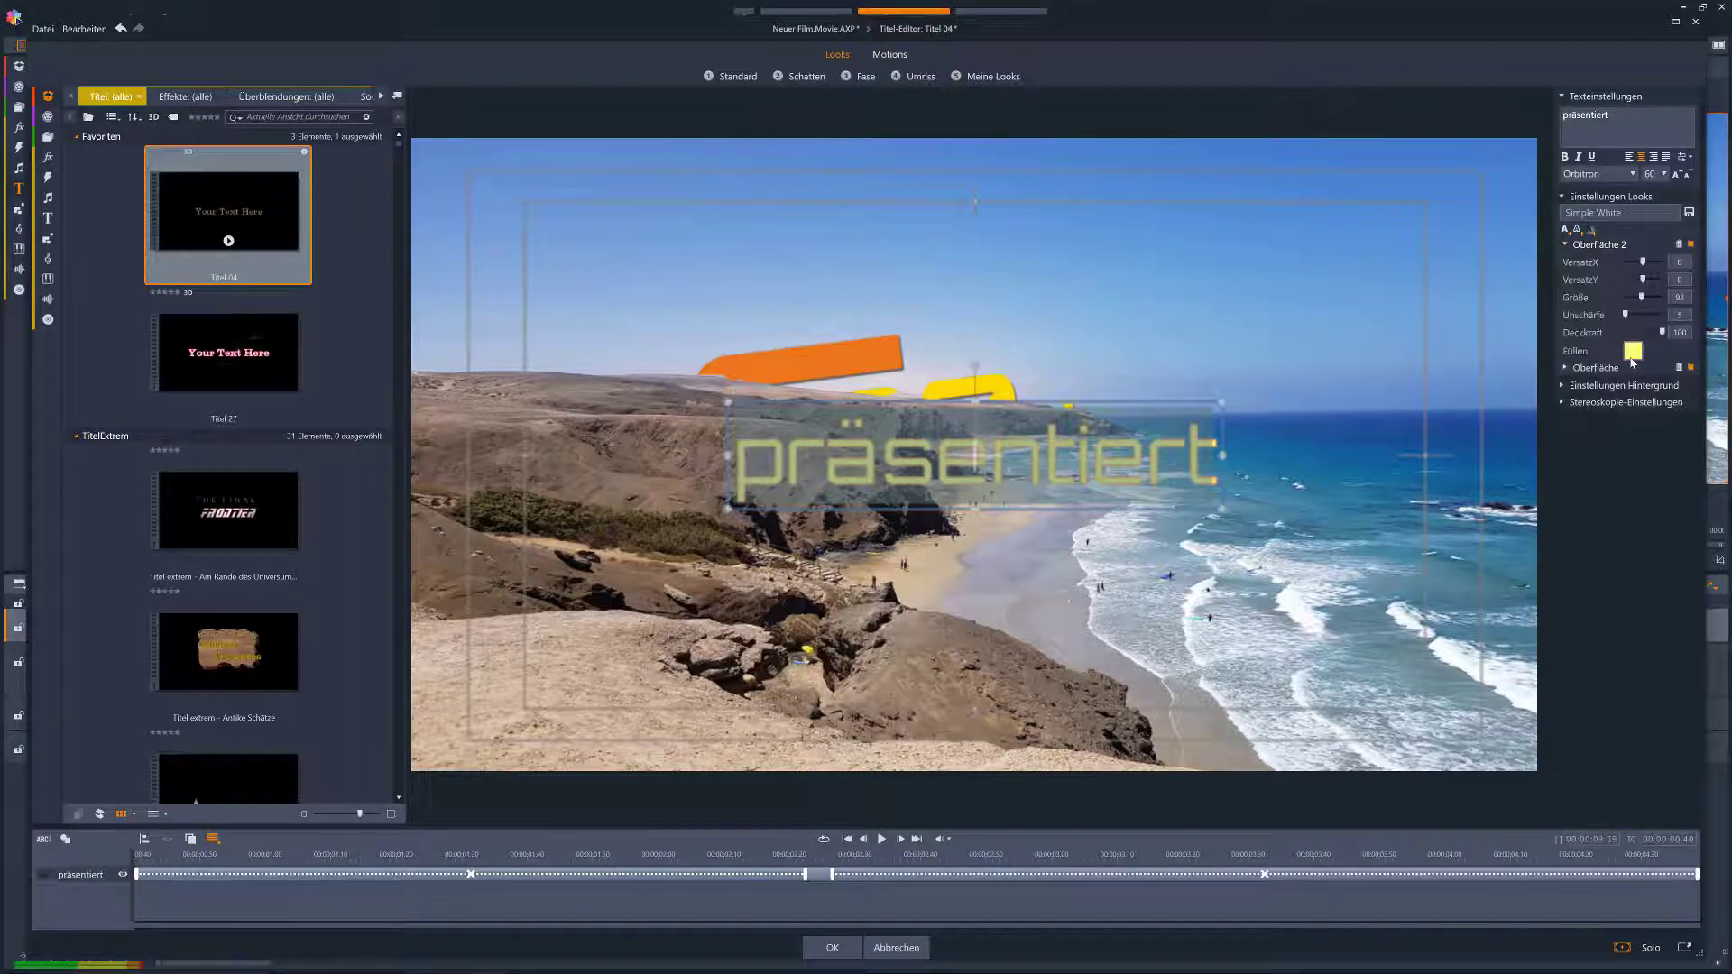
pyautogui.click(1633, 352)
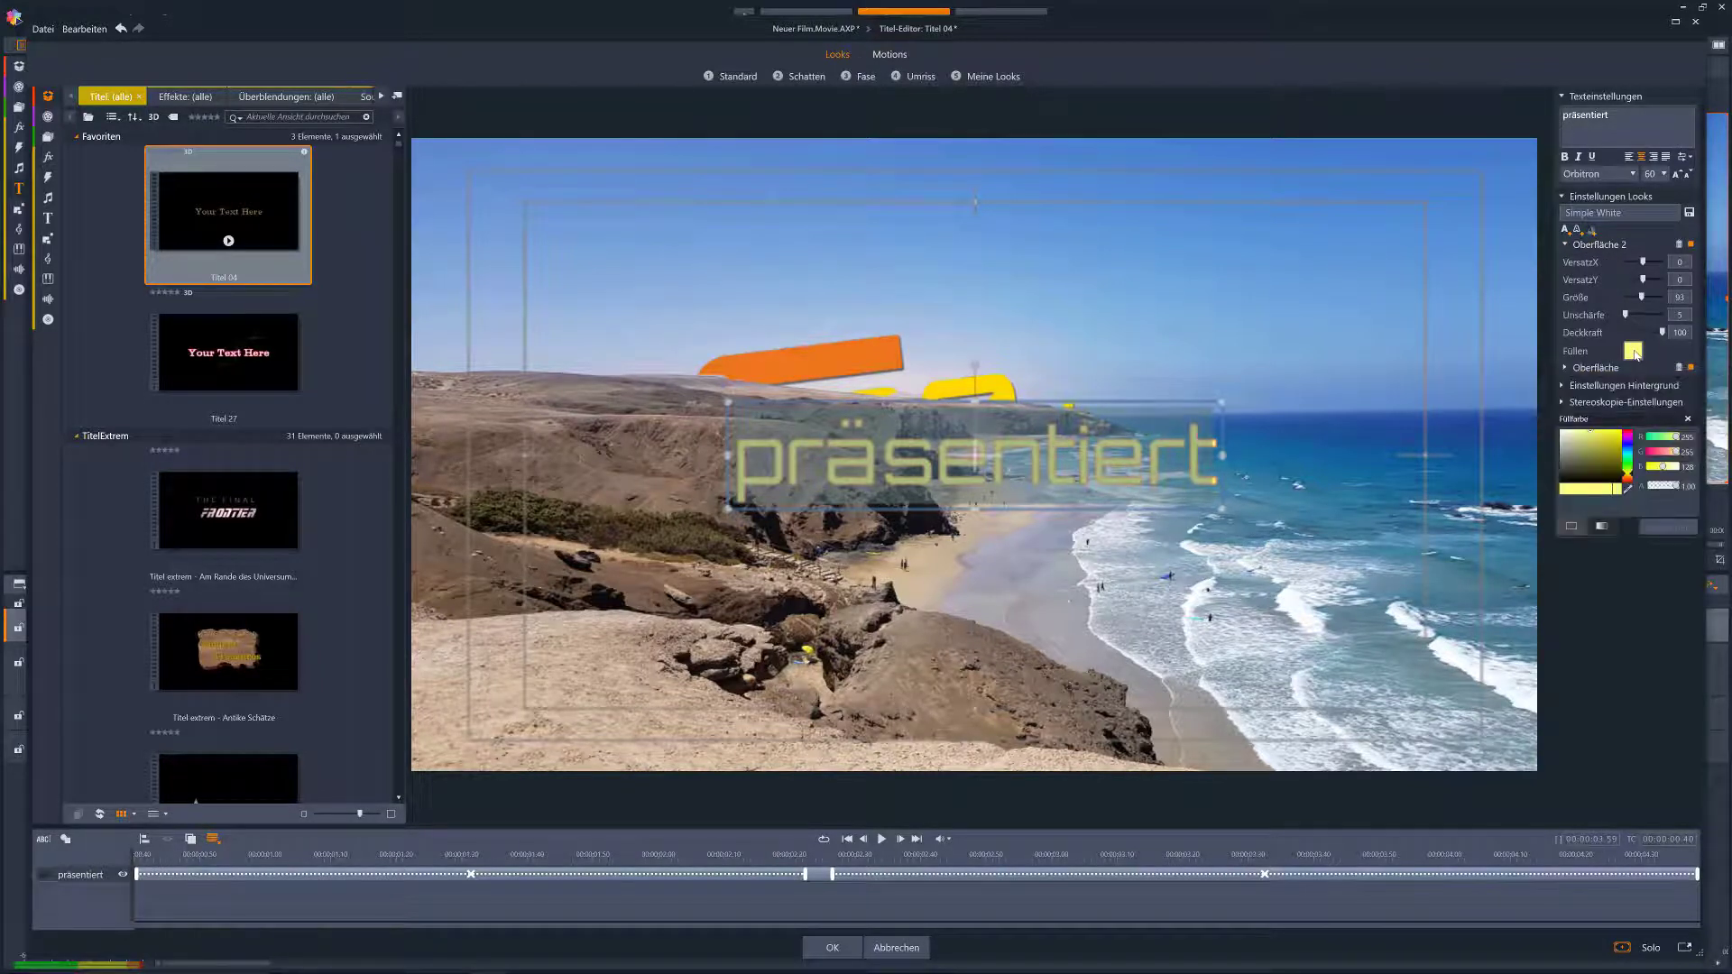
pyautogui.click(1628, 489)
pyautogui.click(987, 390)
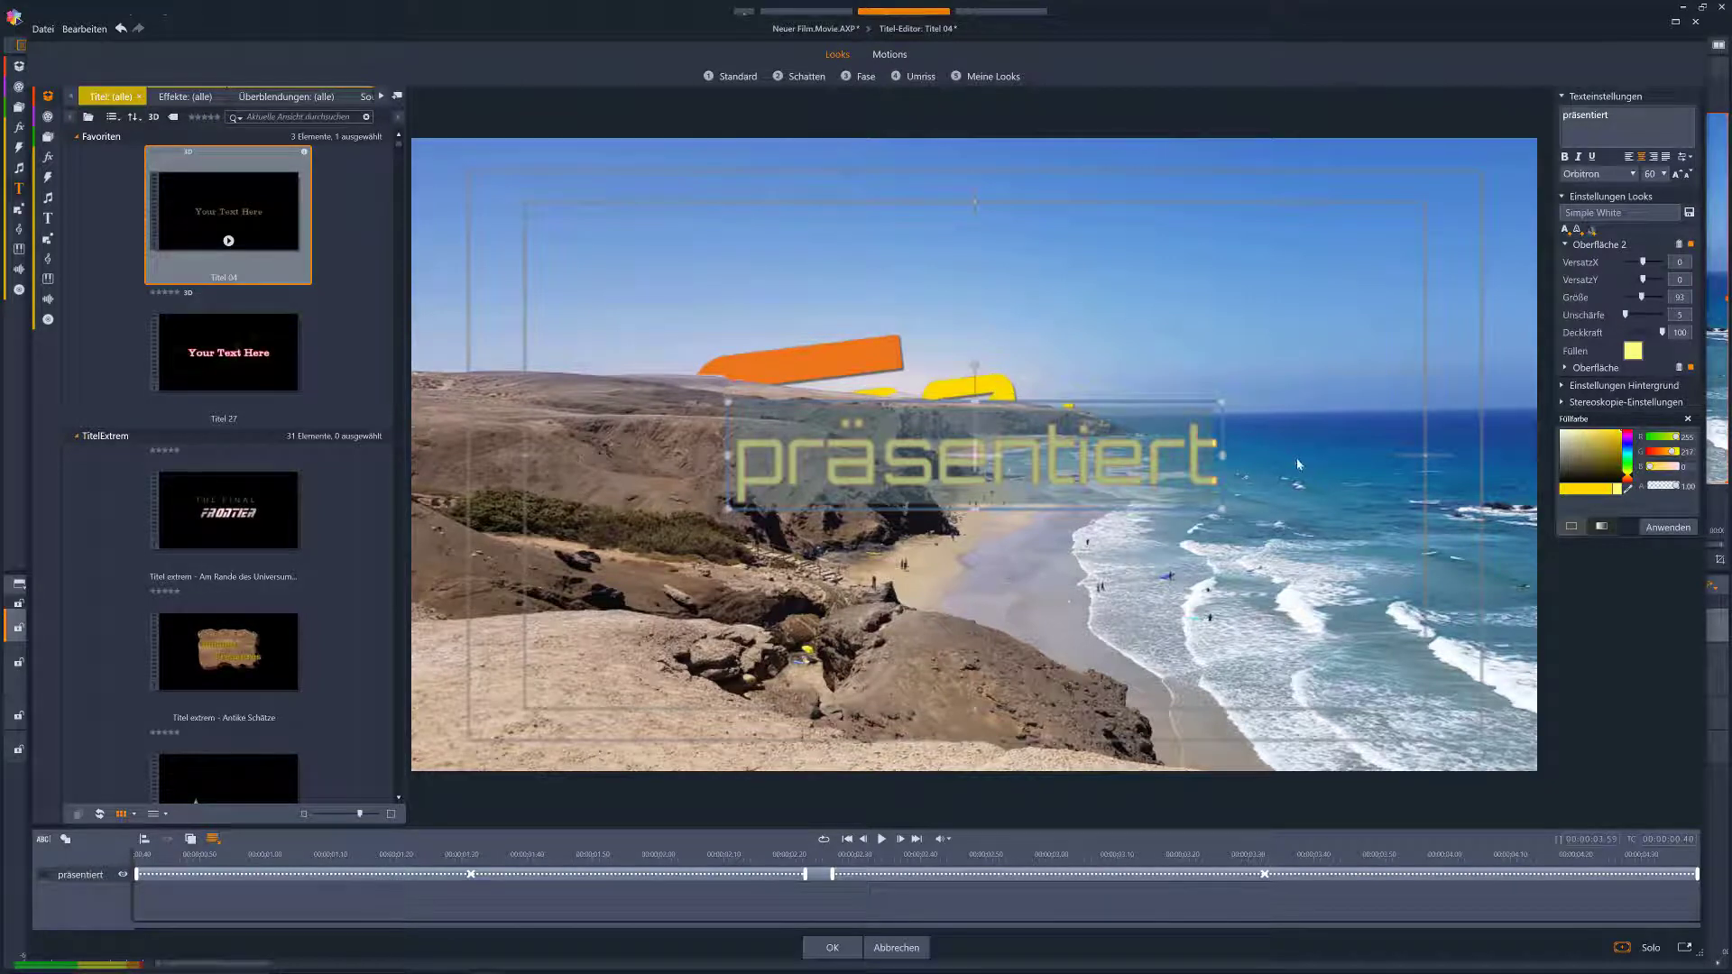
pyautogui.click(1648, 530)
pyautogui.click(1648, 531)
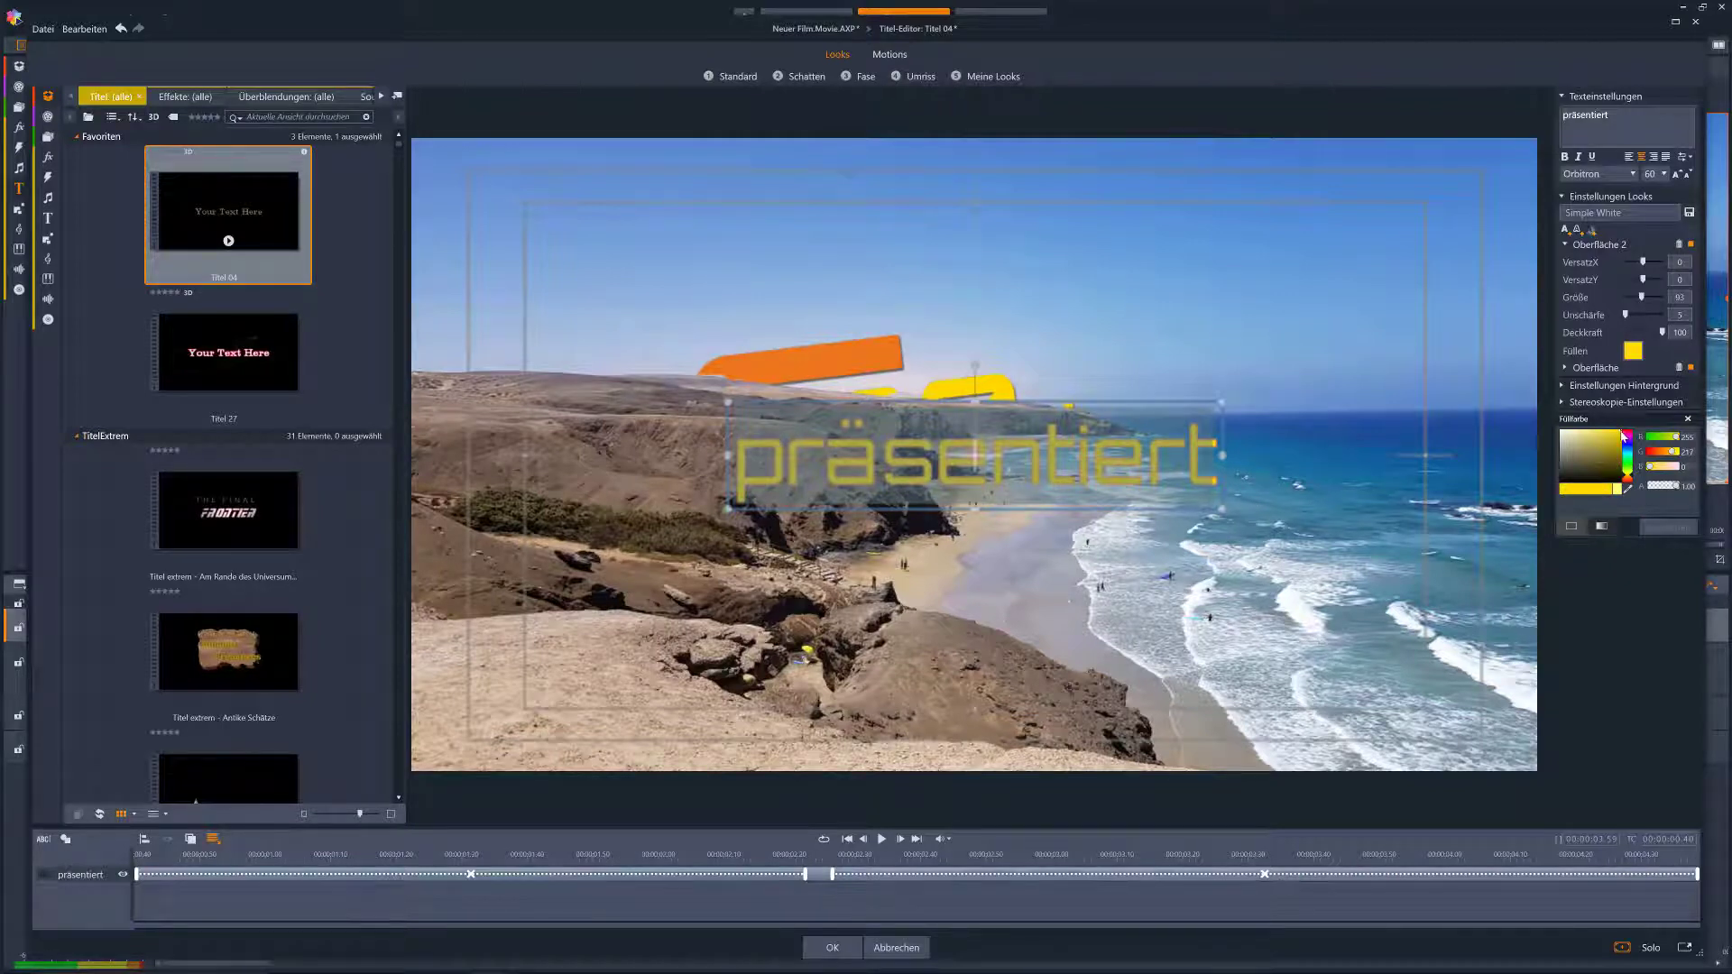
pyautogui.click(1687, 419)
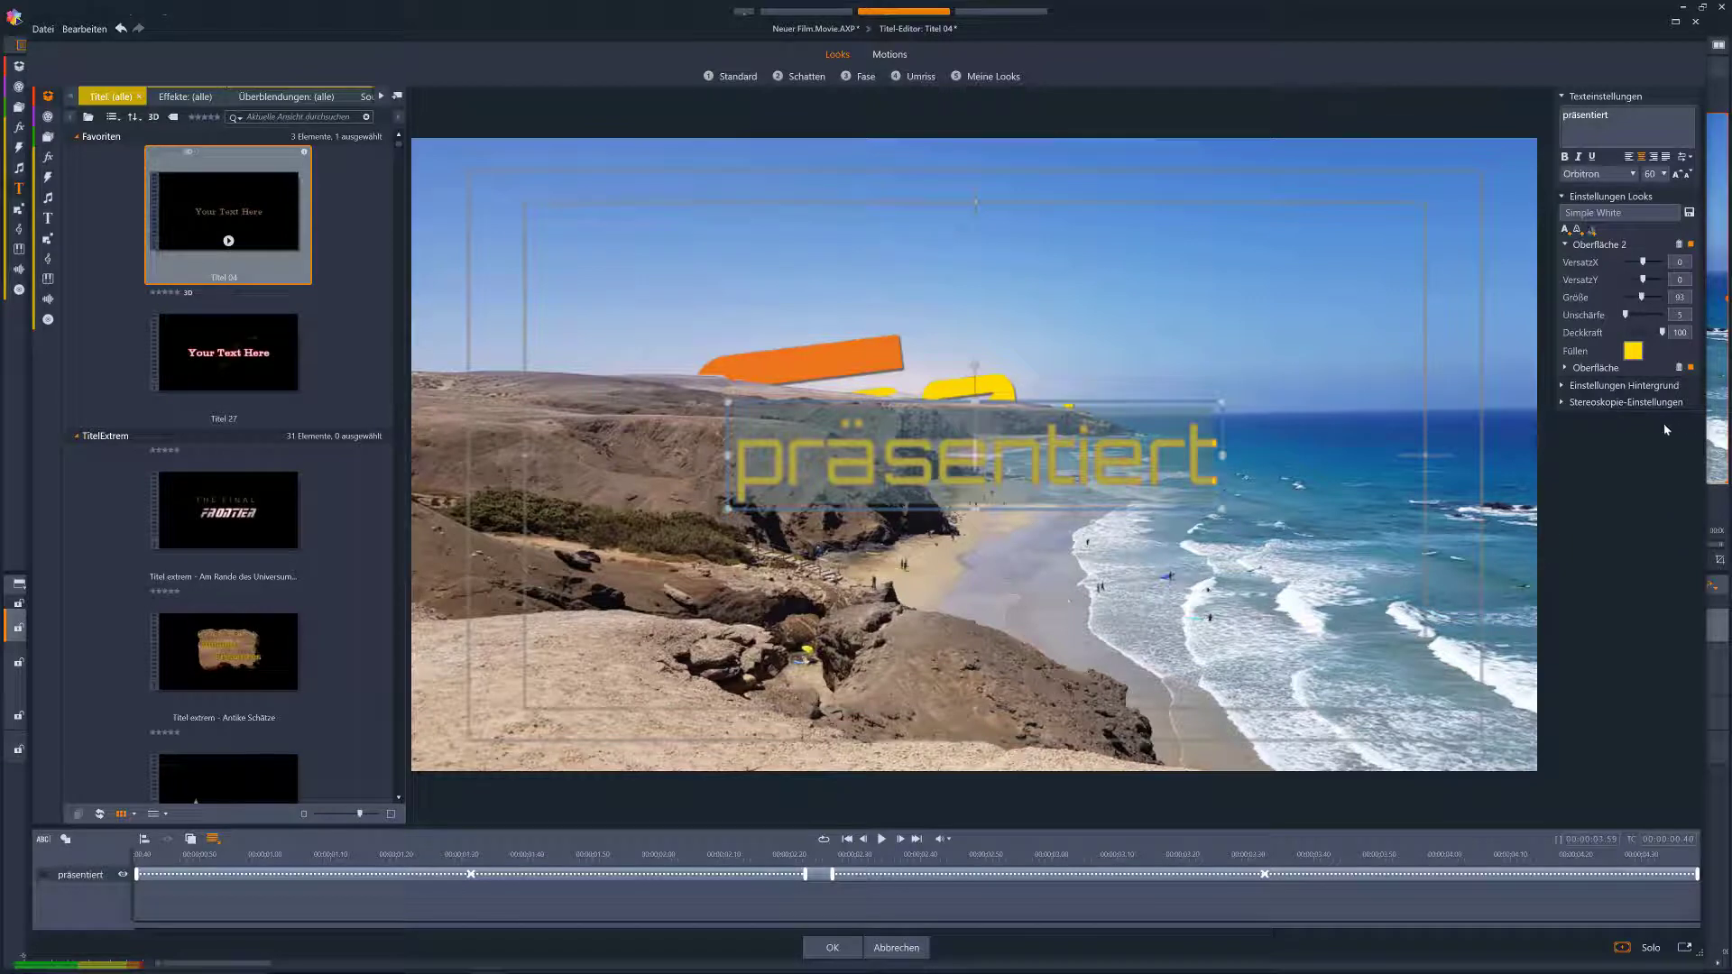
# Set the fill colour of the title's Oberfläche to the orange sampled from the logo and save the title
pyautogui.click(1566, 367)
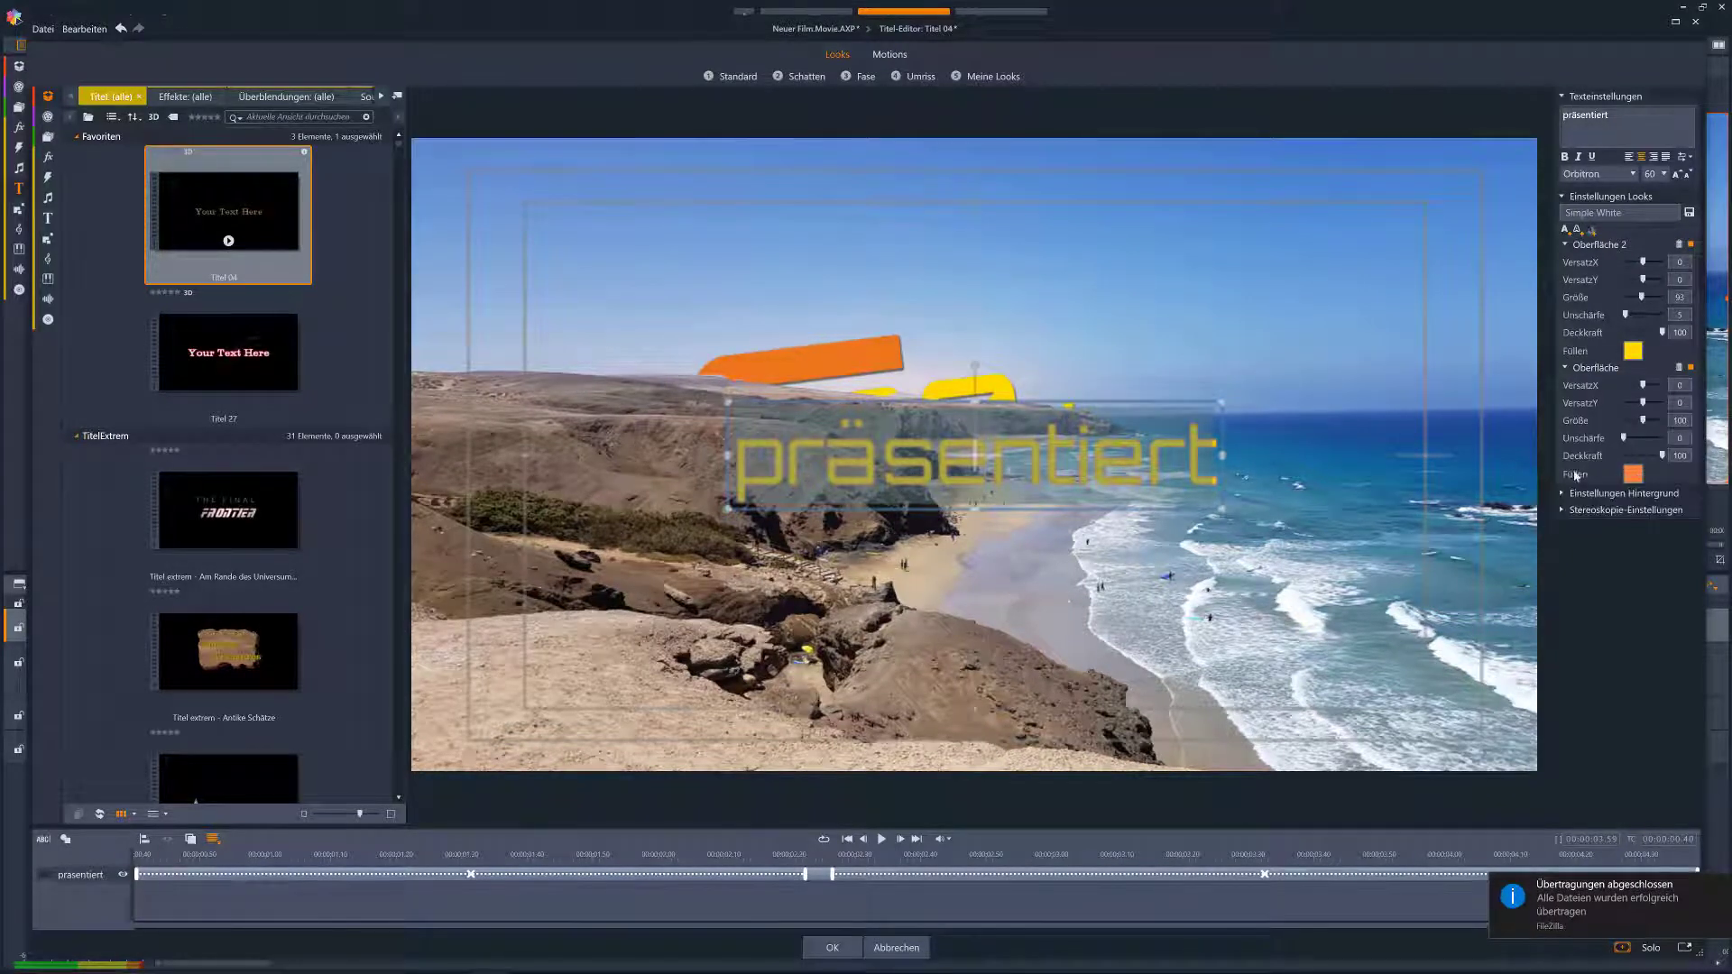
pyautogui.click(1634, 473)
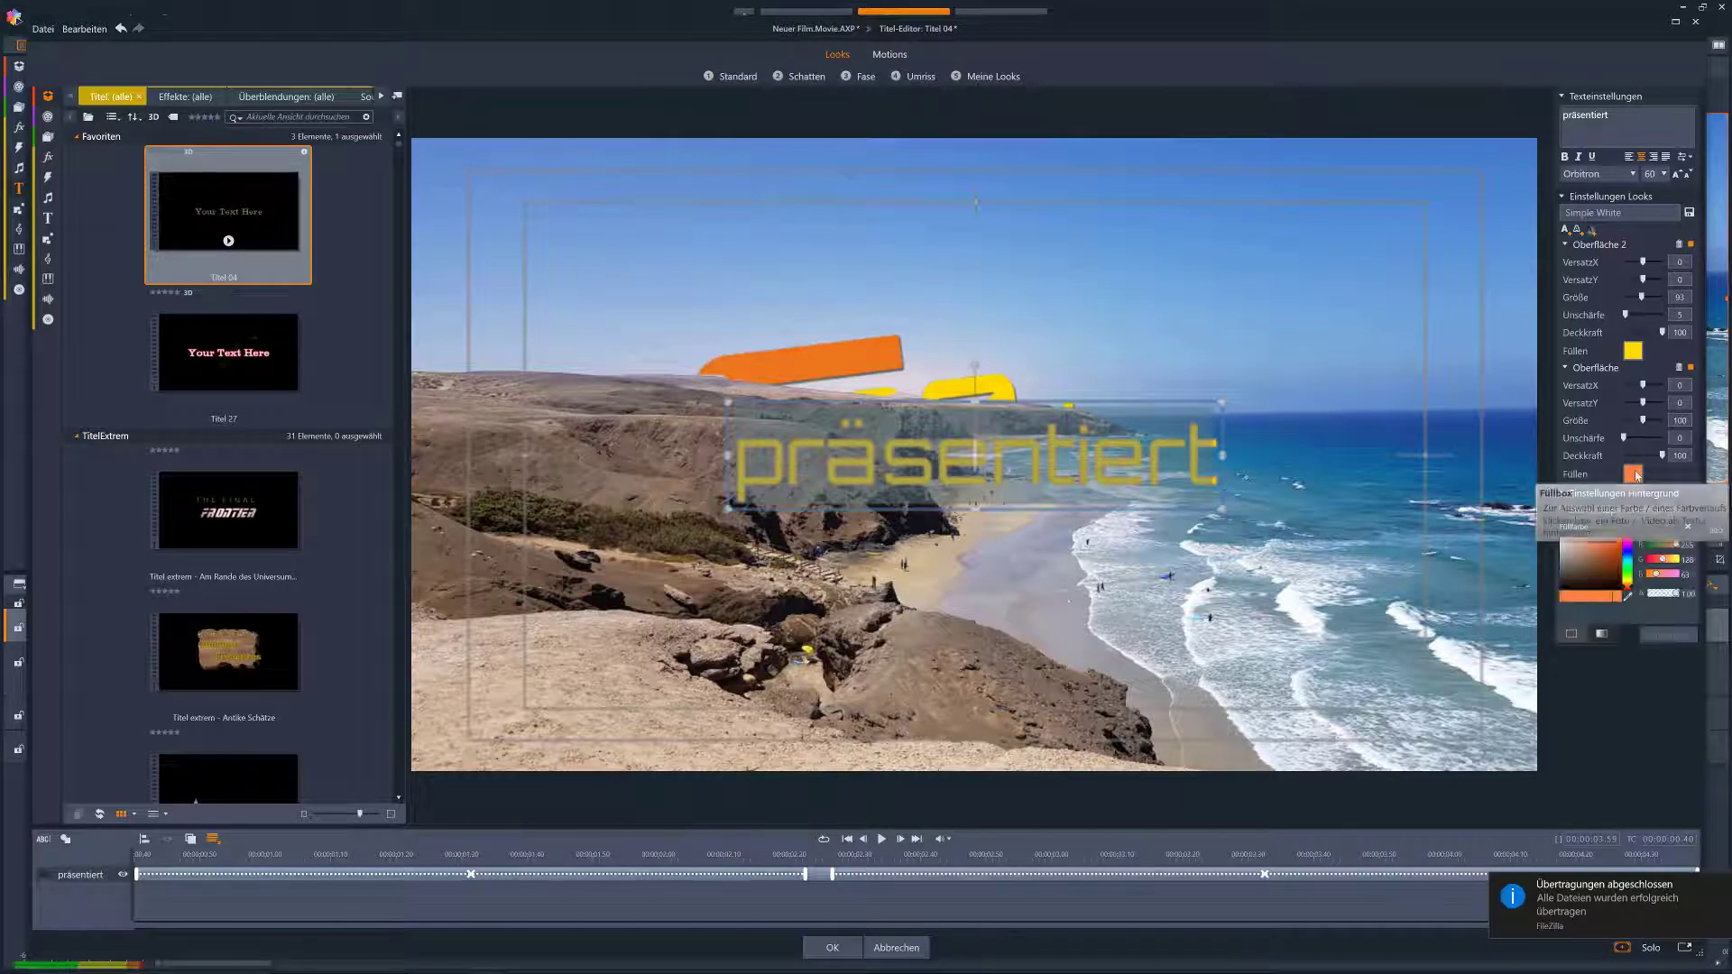
pyautogui.click(1630, 601)
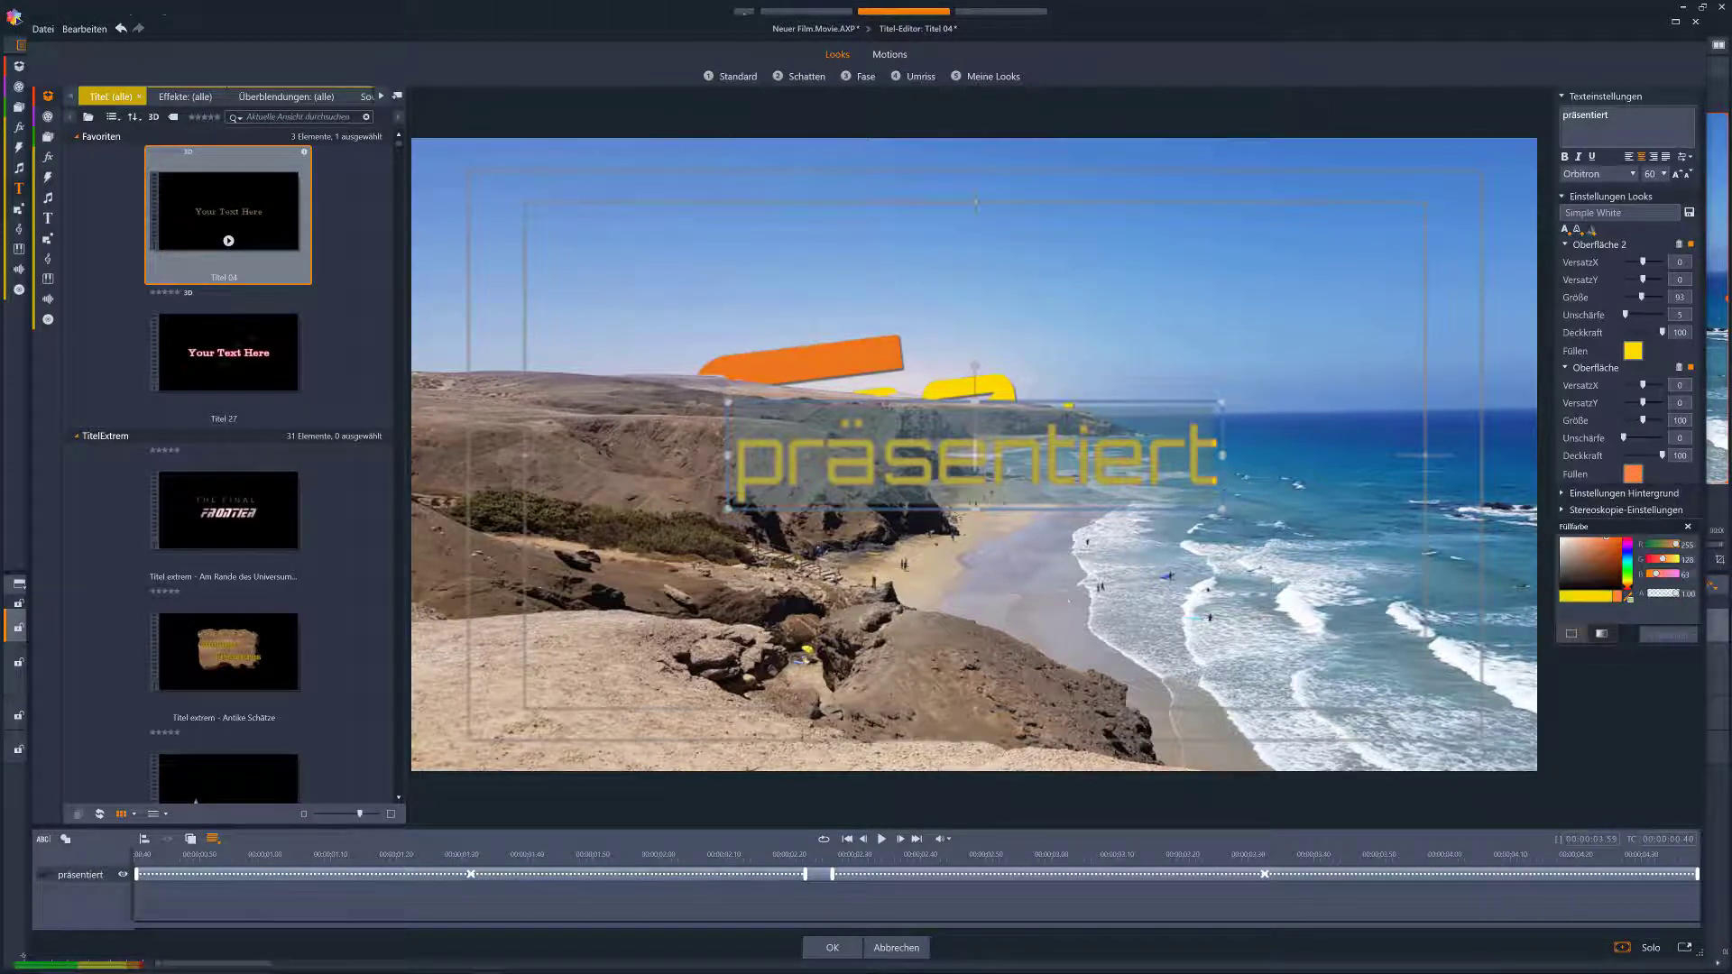
pyautogui.click(857, 353)
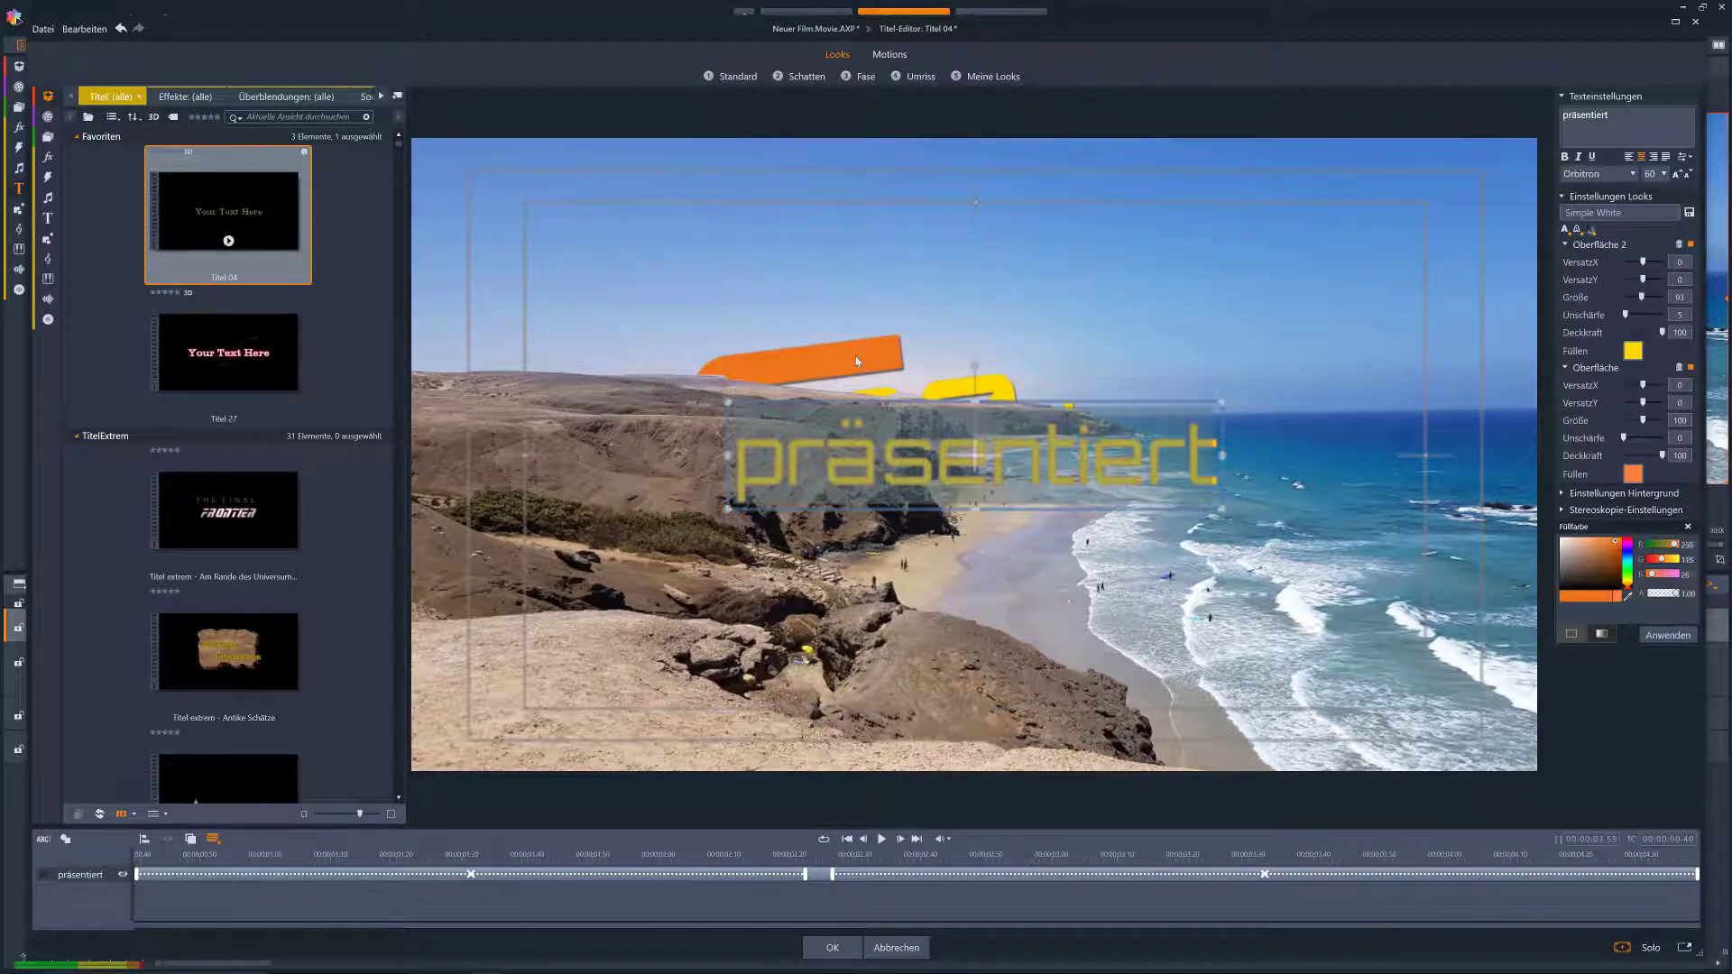
pyautogui.click(1683, 638)
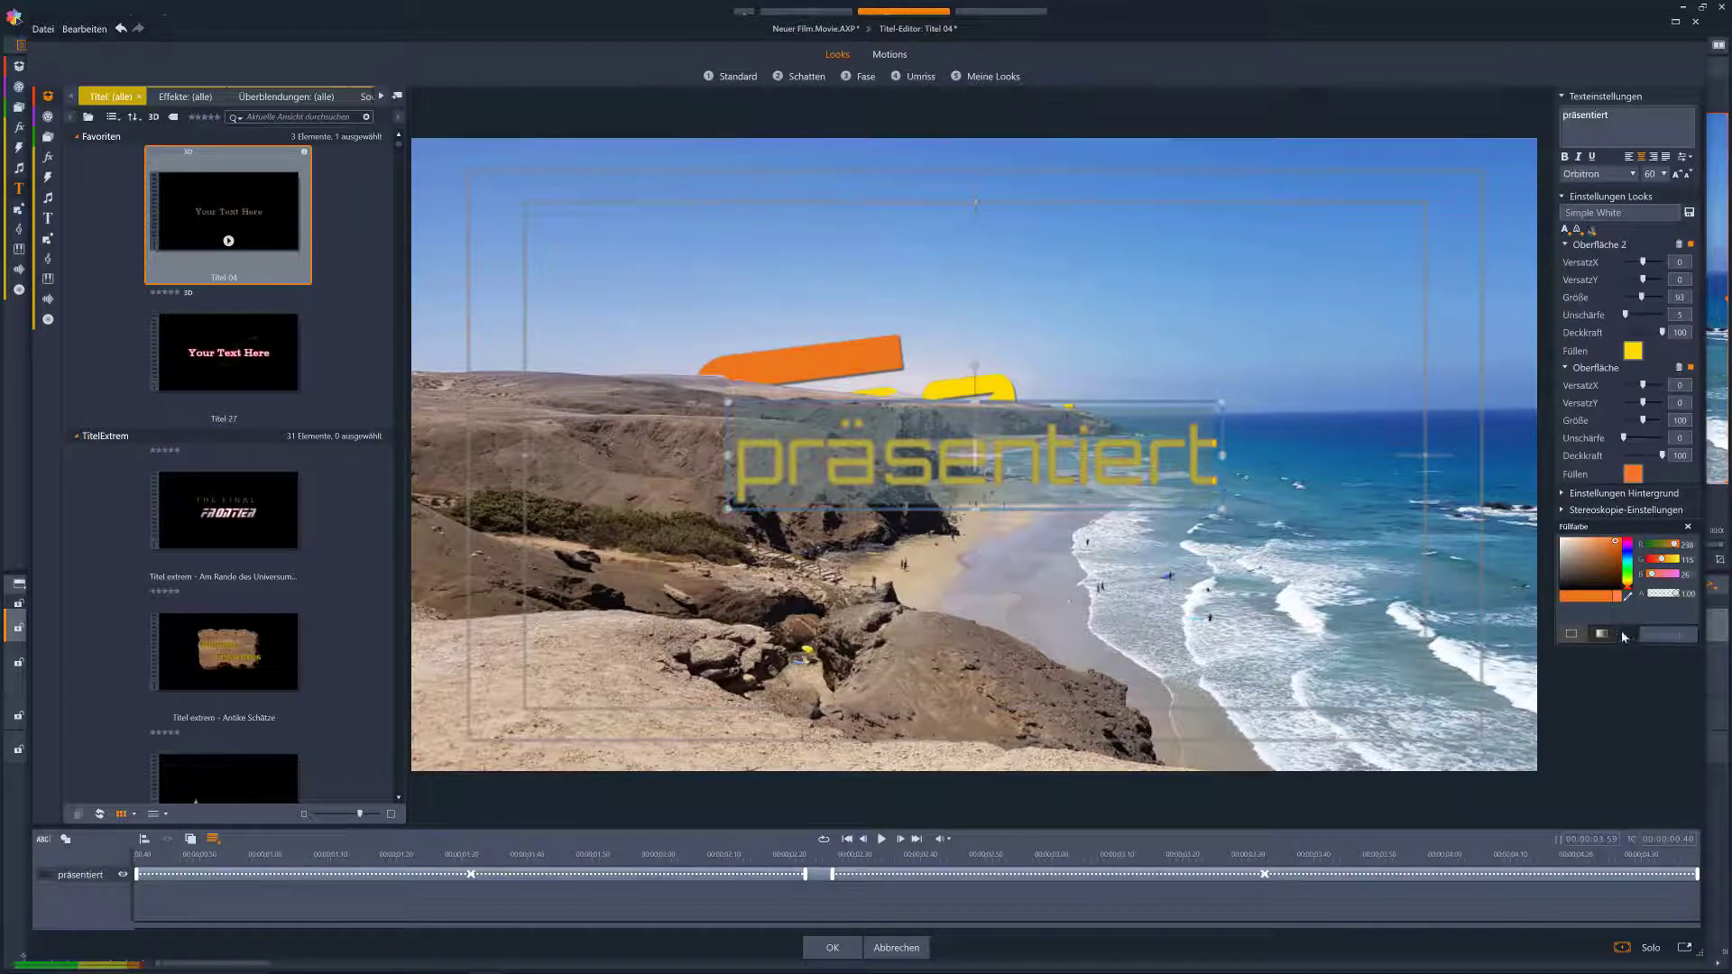
pyautogui.click(1689, 528)
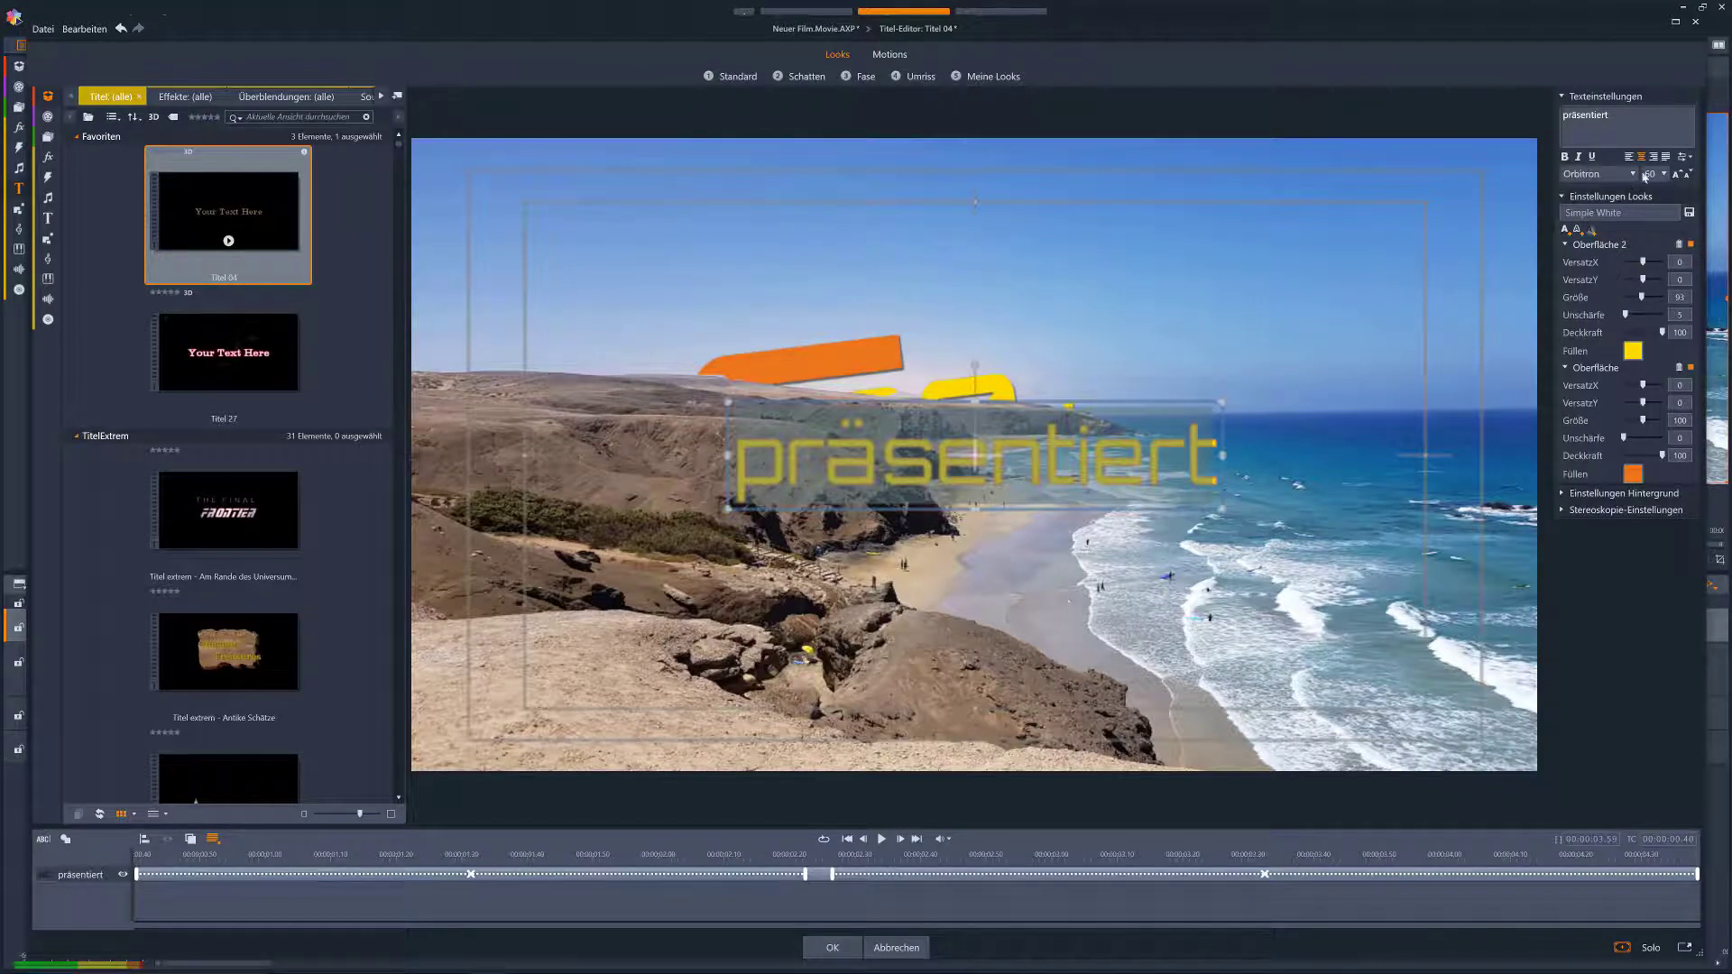
pyautogui.click(831, 947)
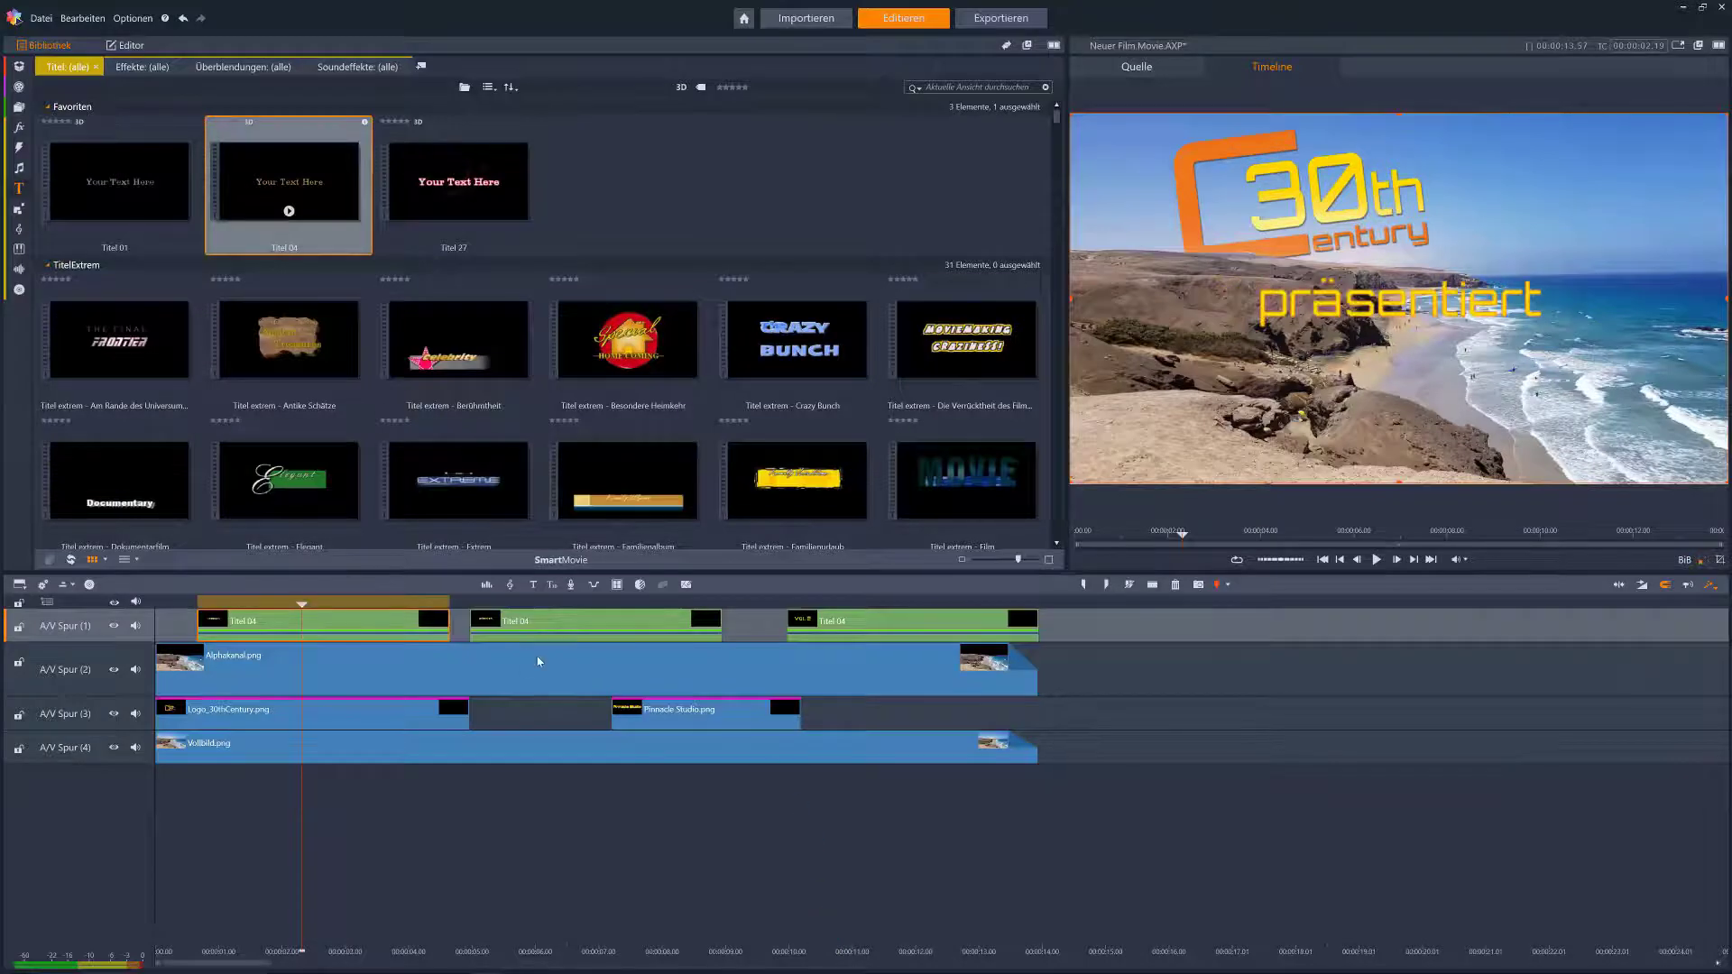
# Play the opening of the timeline to preview the new "präsentiert" title together with the logo
pyautogui.moveTo(308, 605); pyautogui.dragTo(139, 617)
pyautogui.press('space')
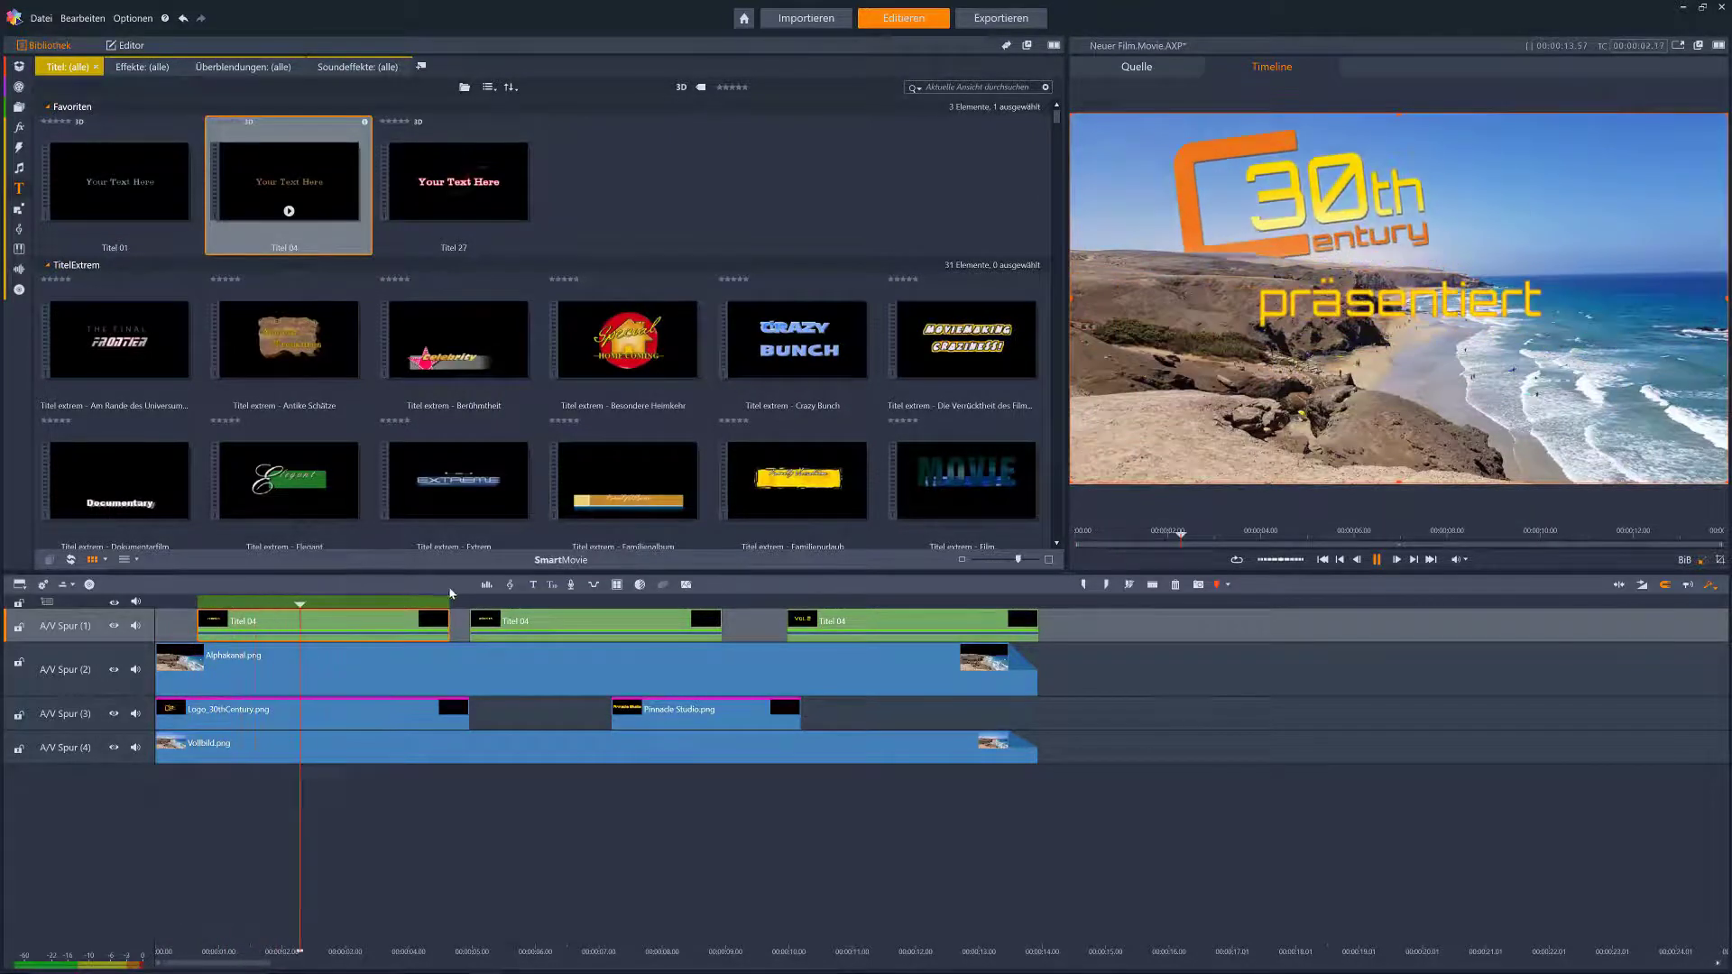
pyautogui.press('space')
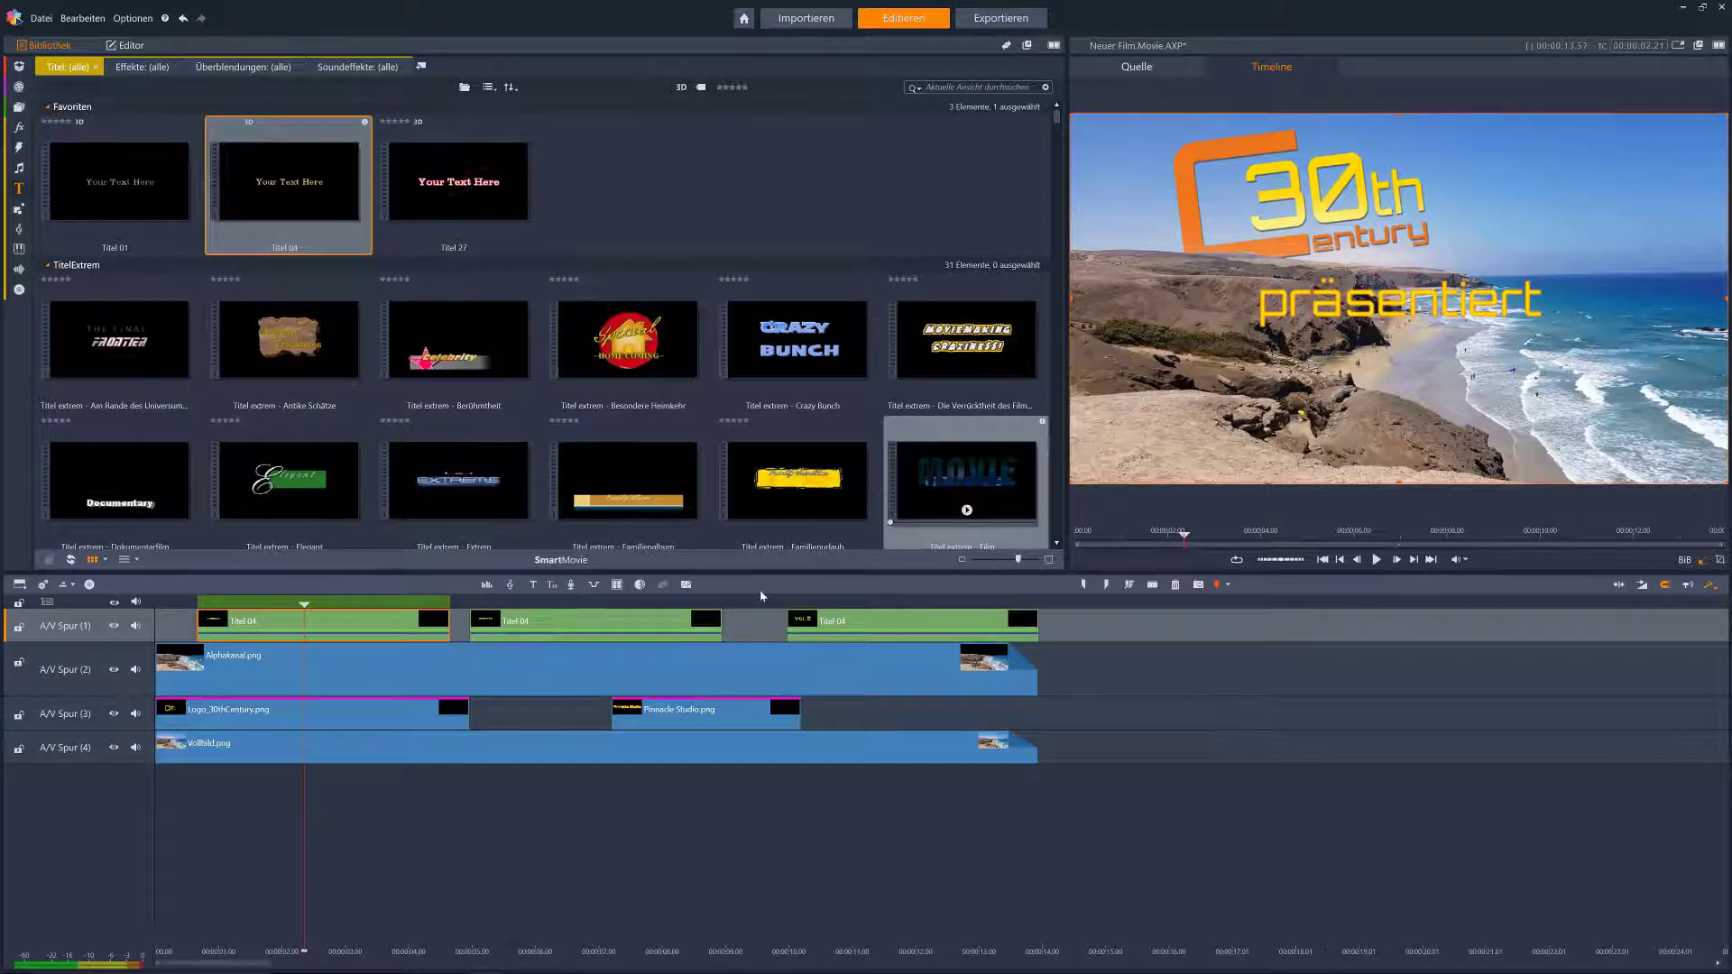
pyautogui.click(206, 595)
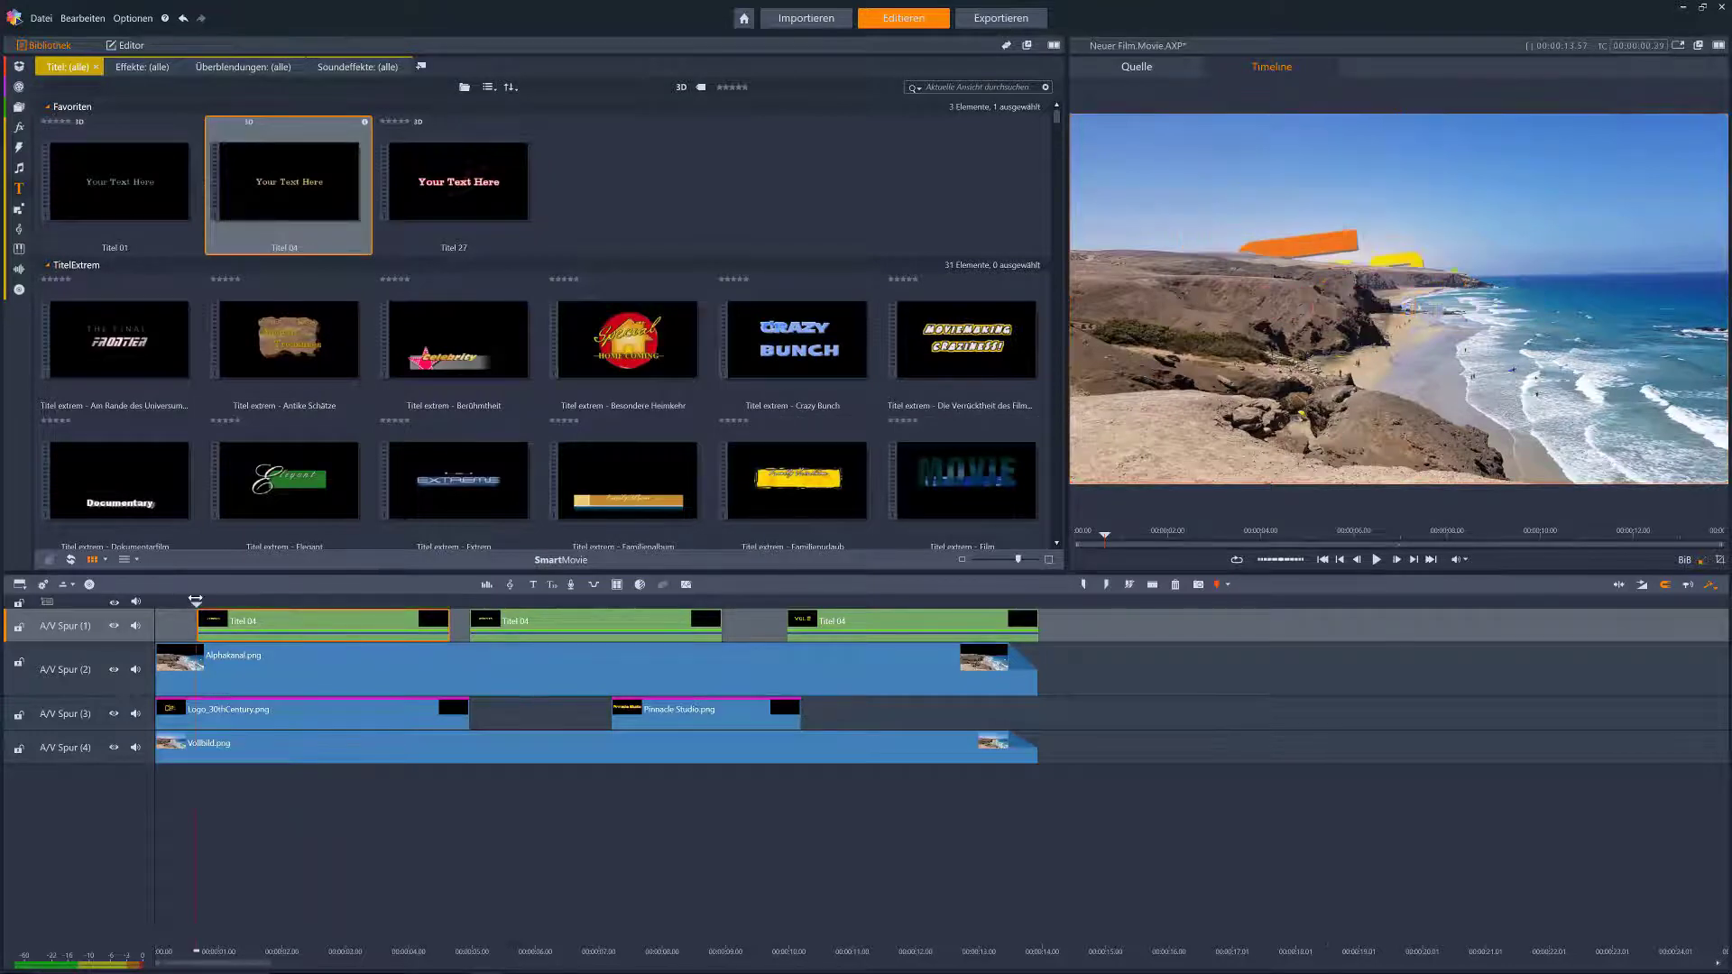
pyautogui.press('space')
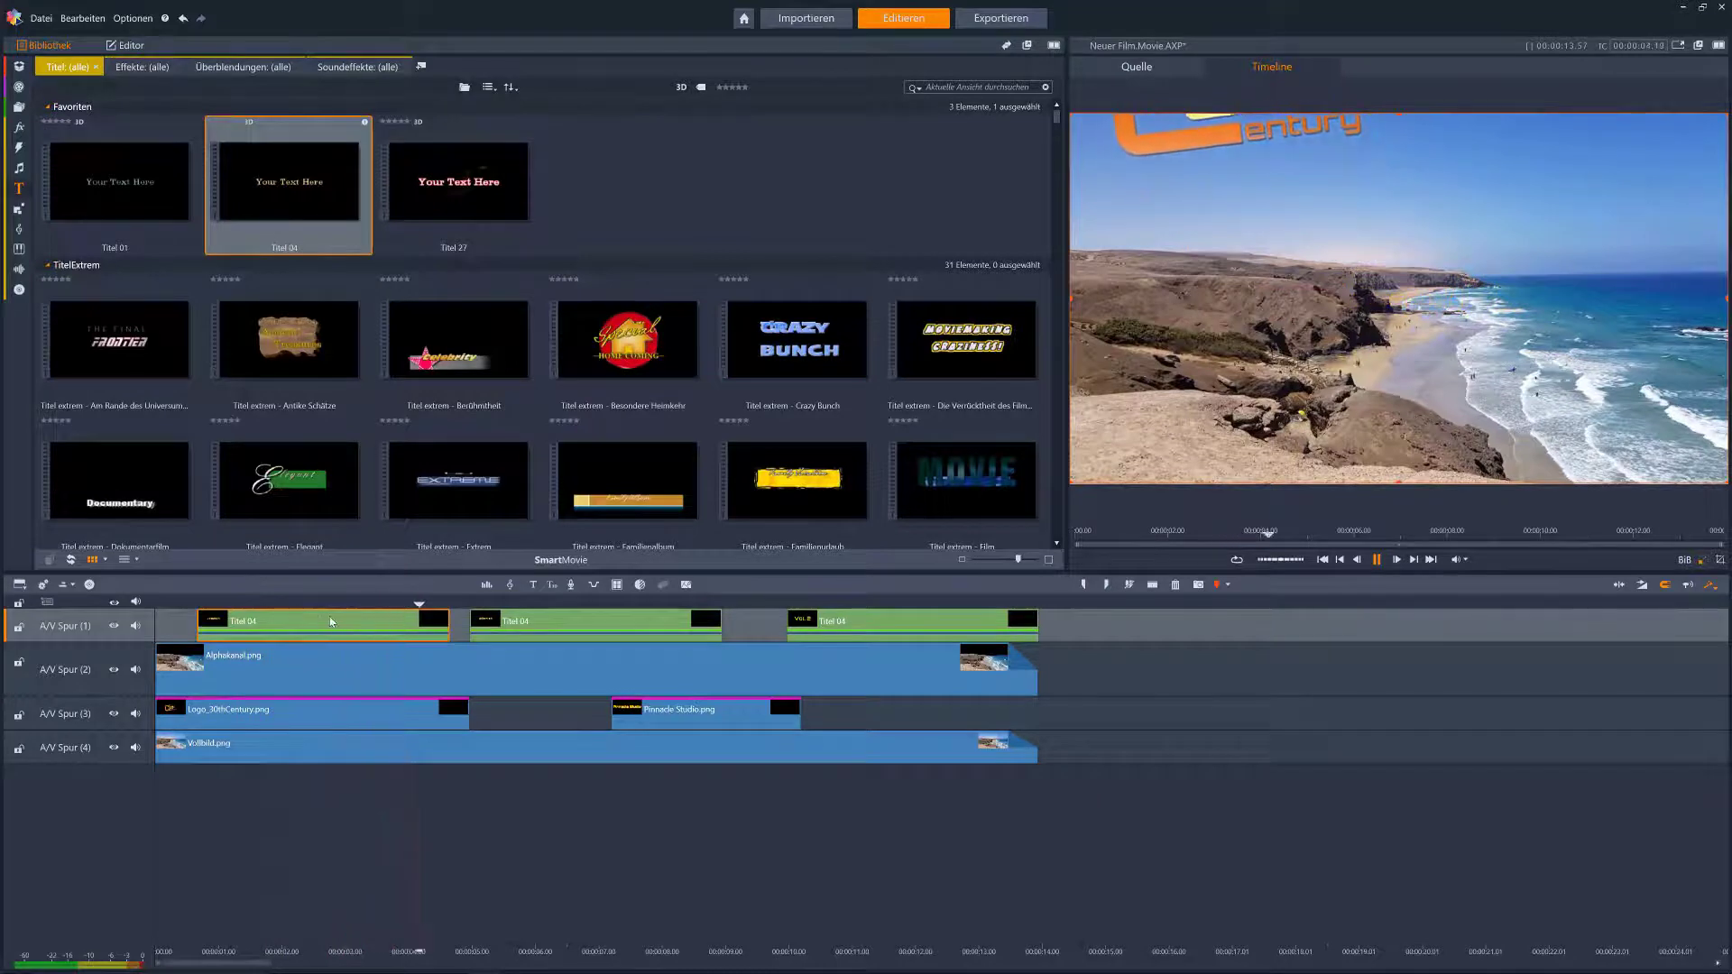
# Delete the newly added title from A/V Spur (1) and play the remaining timeline through to the Vol. 2 title
pyautogui.click(367, 624)
pyautogui.press('Home')
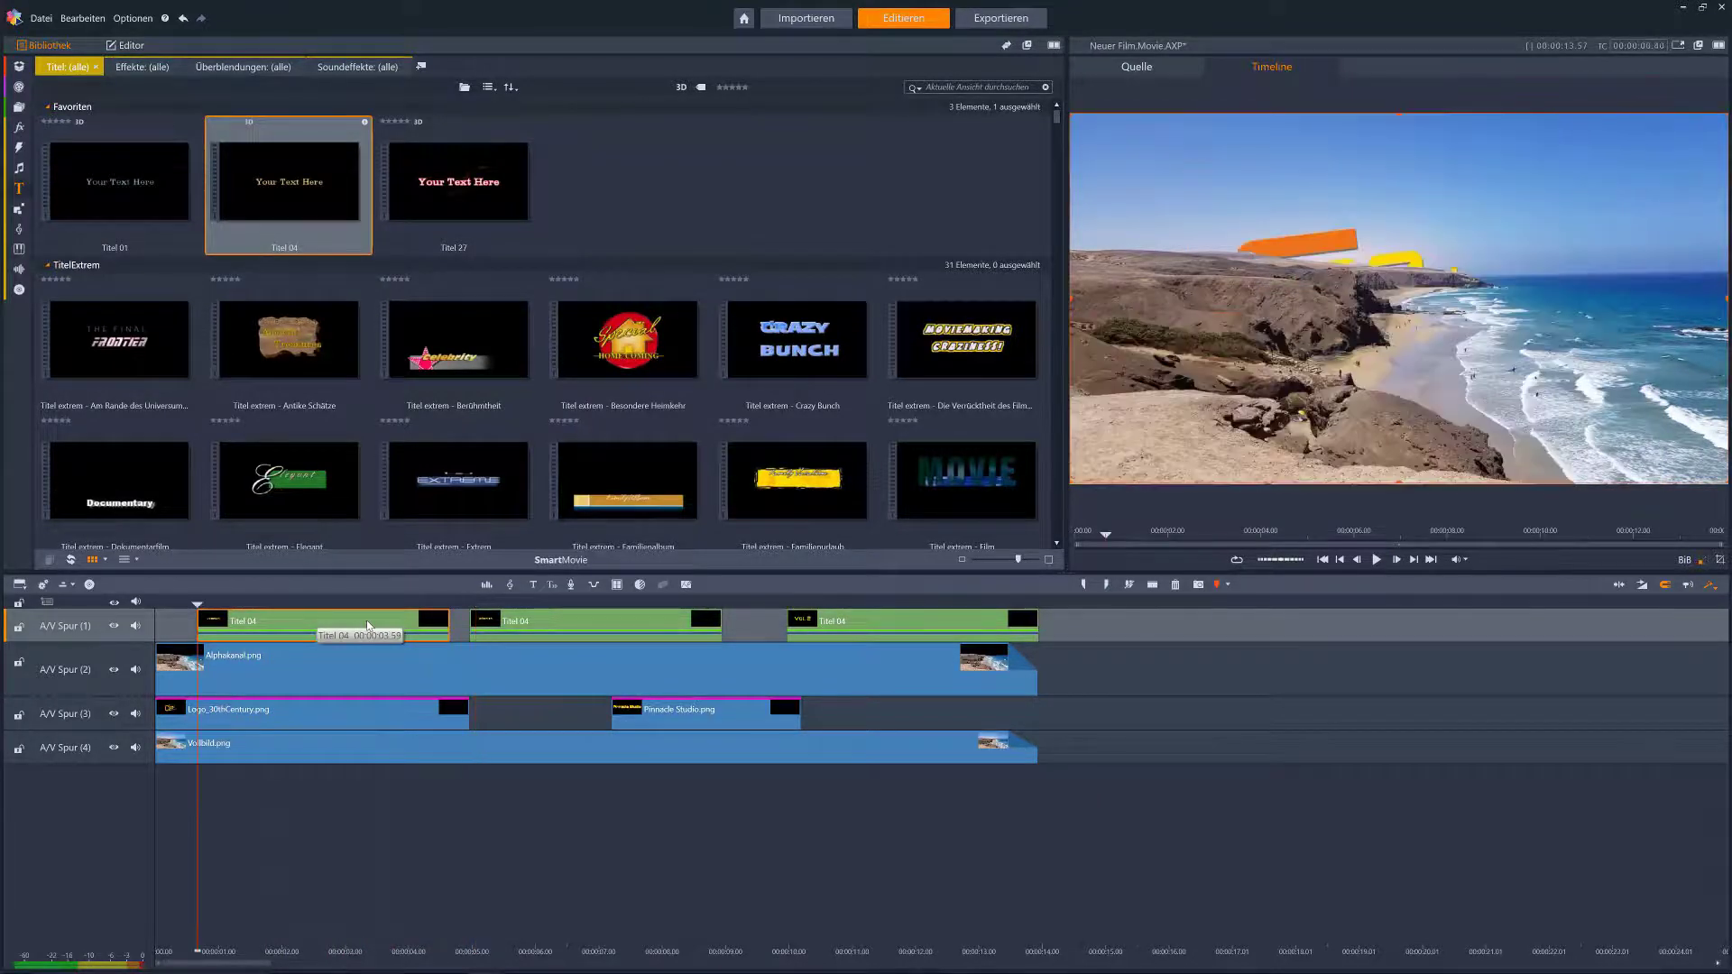
pyautogui.press('Delete')
pyautogui.press('space')
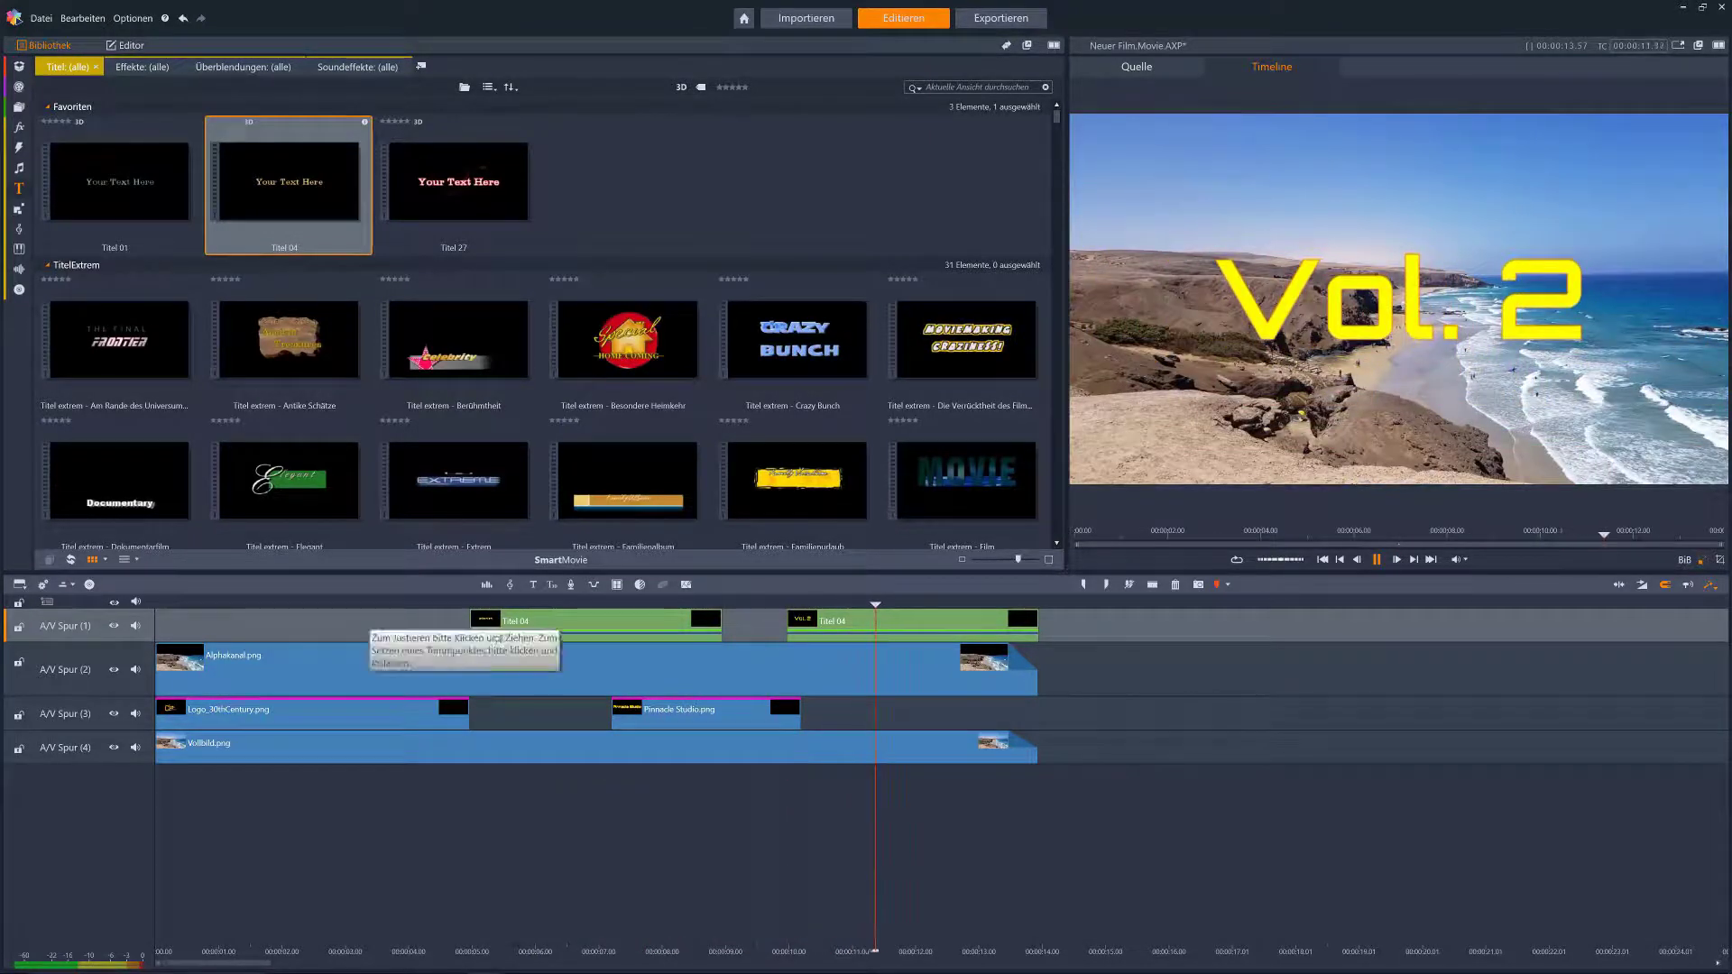
pyautogui.press('space')
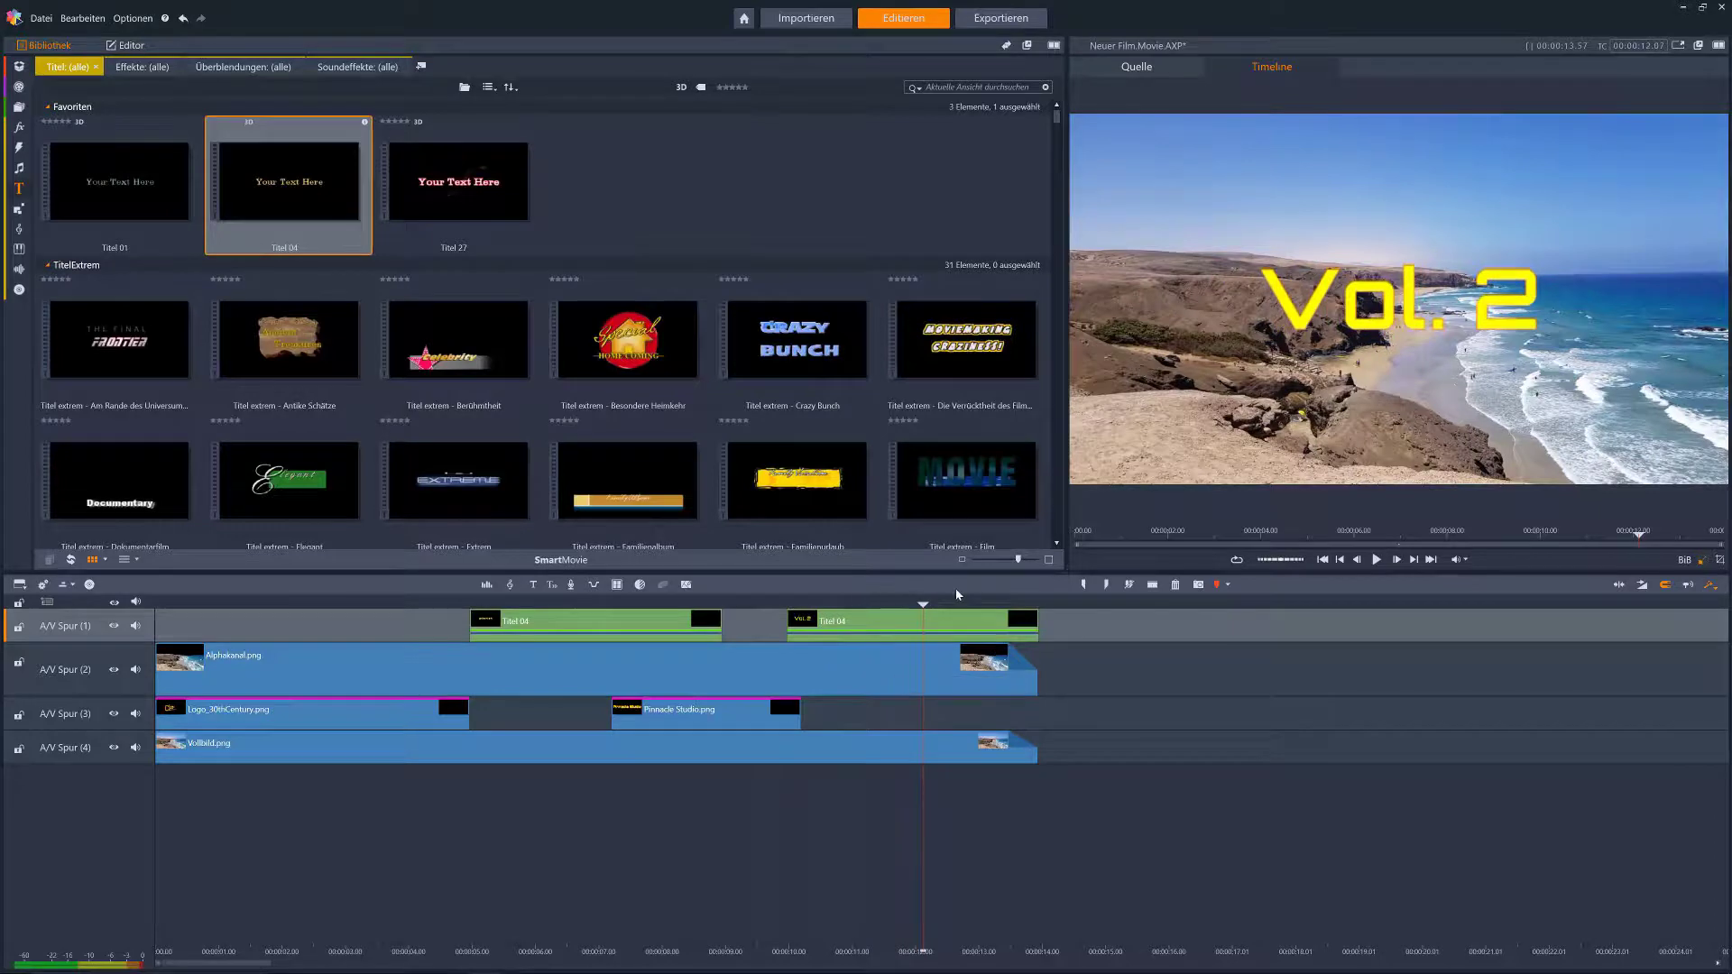